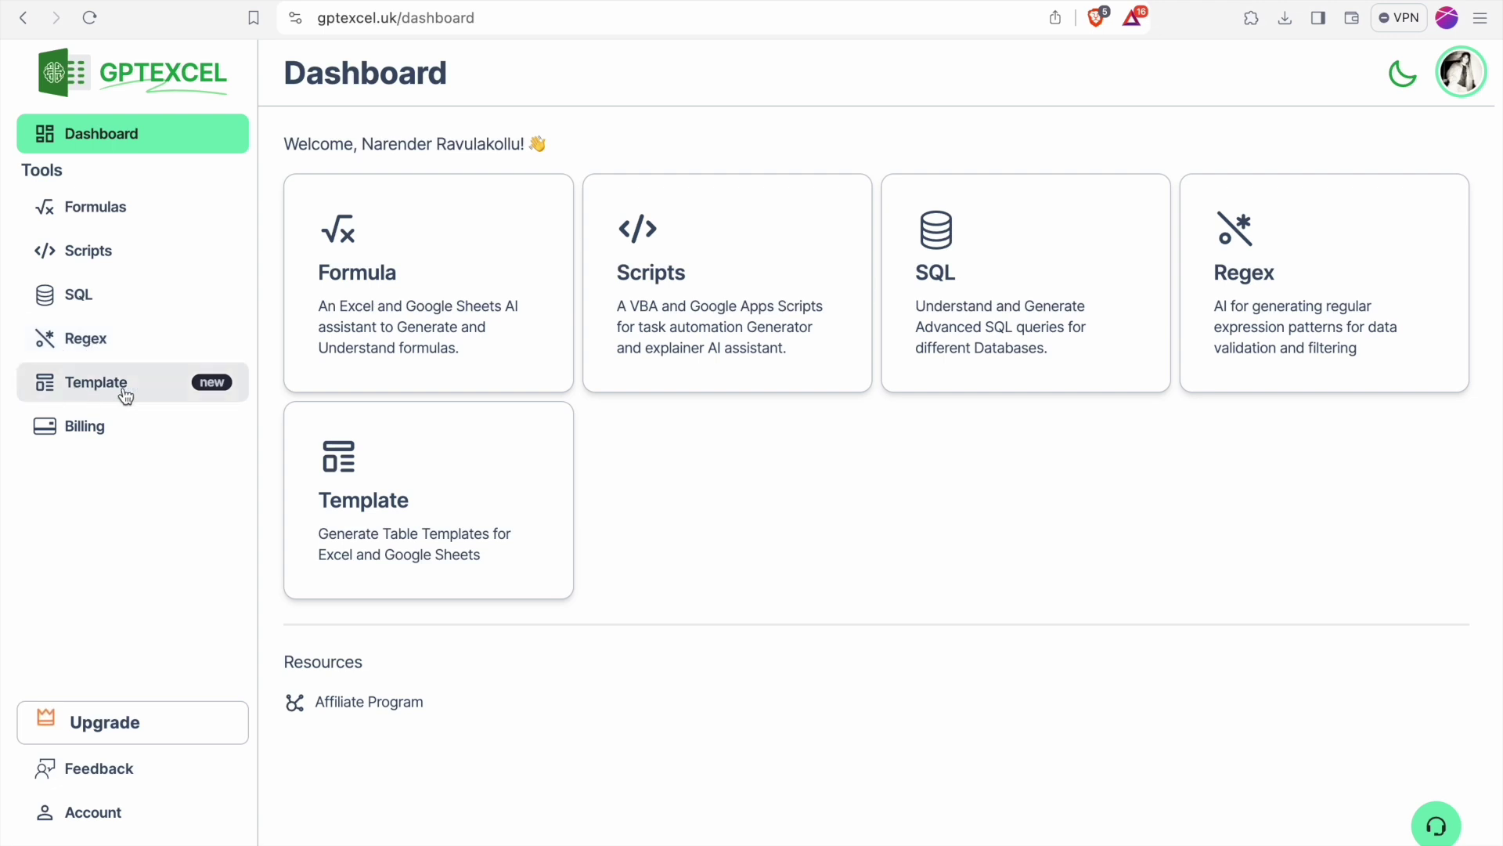
Open GPTExcel's Formula AI Assistant, check its supported spreadsheet apps, and keep Excel selected
click(151, 206)
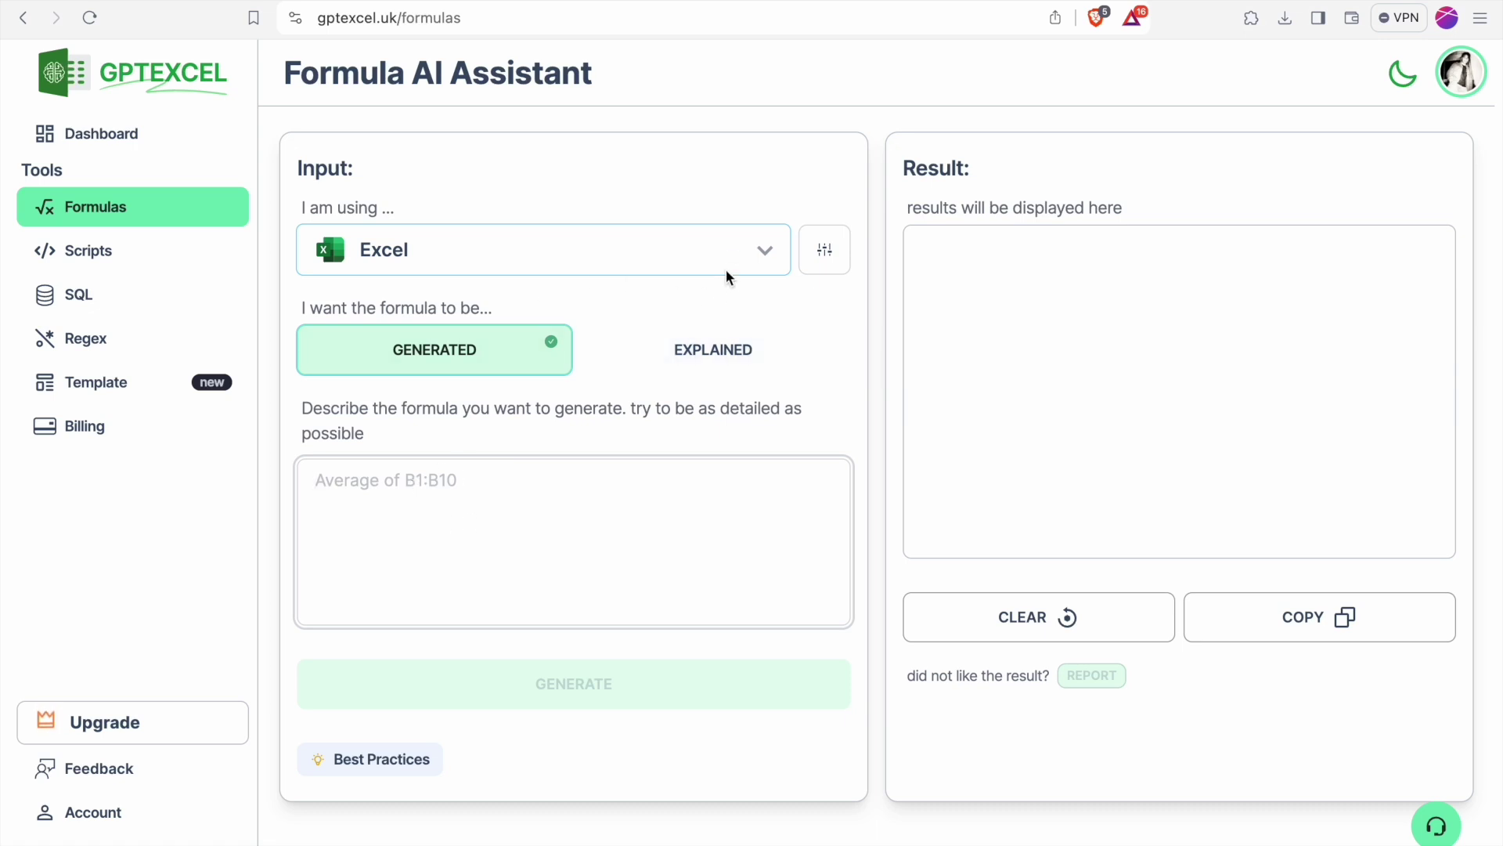
click(741, 251)
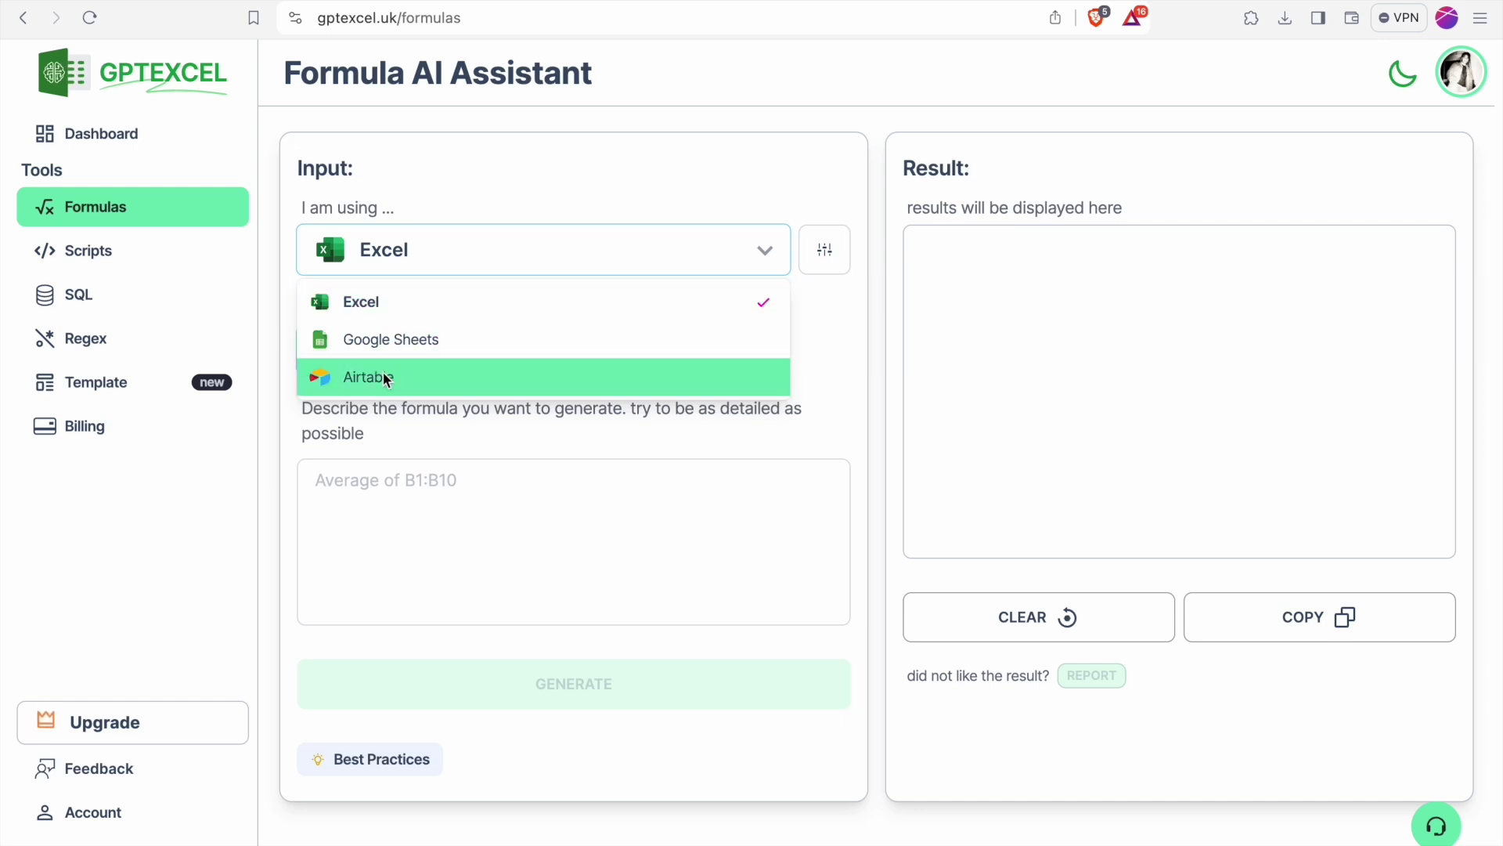
click(626, 251)
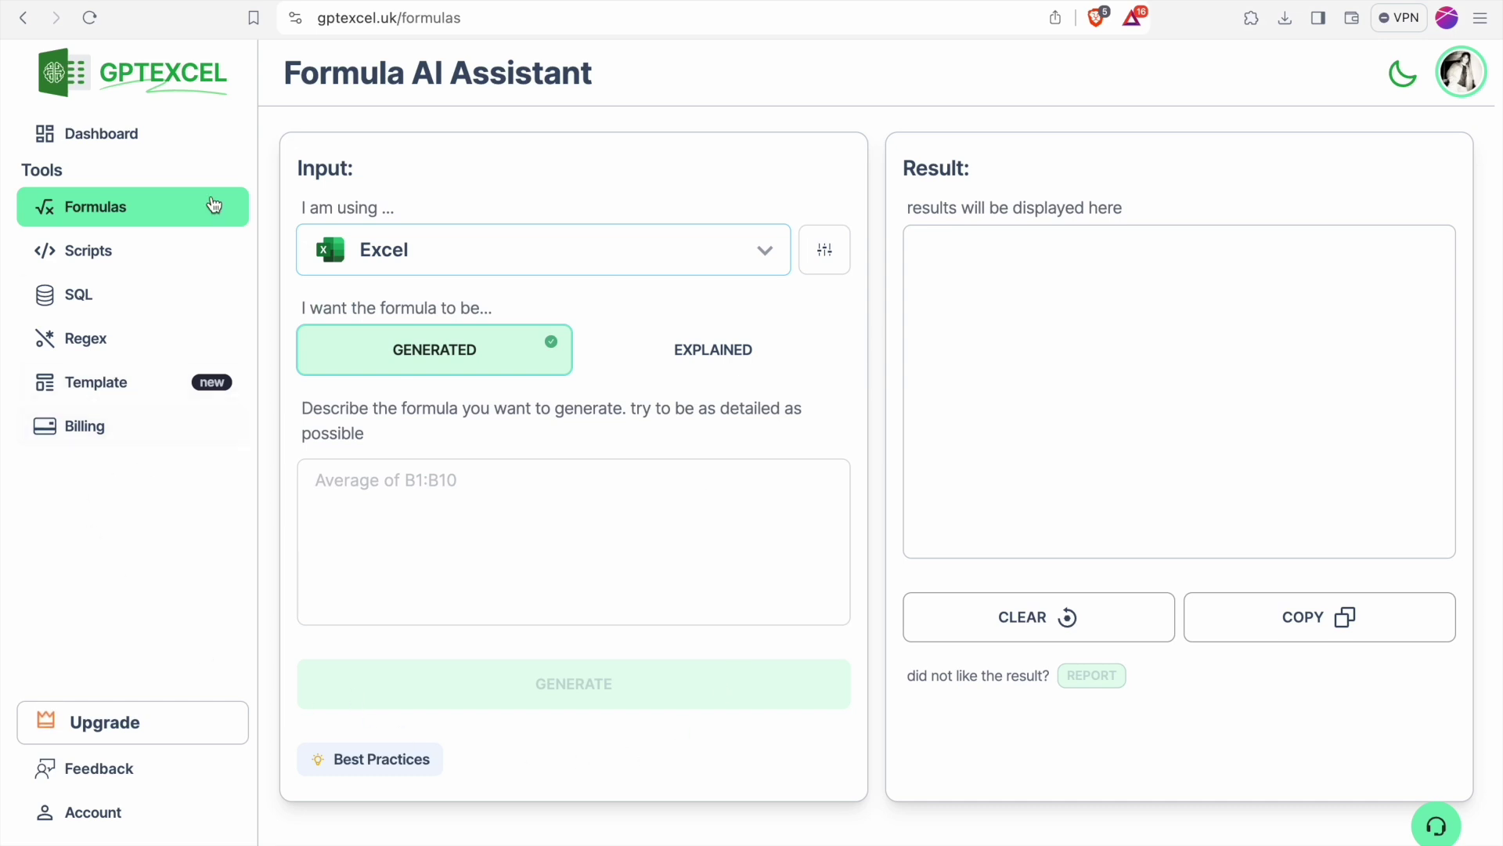
Open the Scripts assistant, browse its script types, and keep VBA Script as the type
click(180, 256)
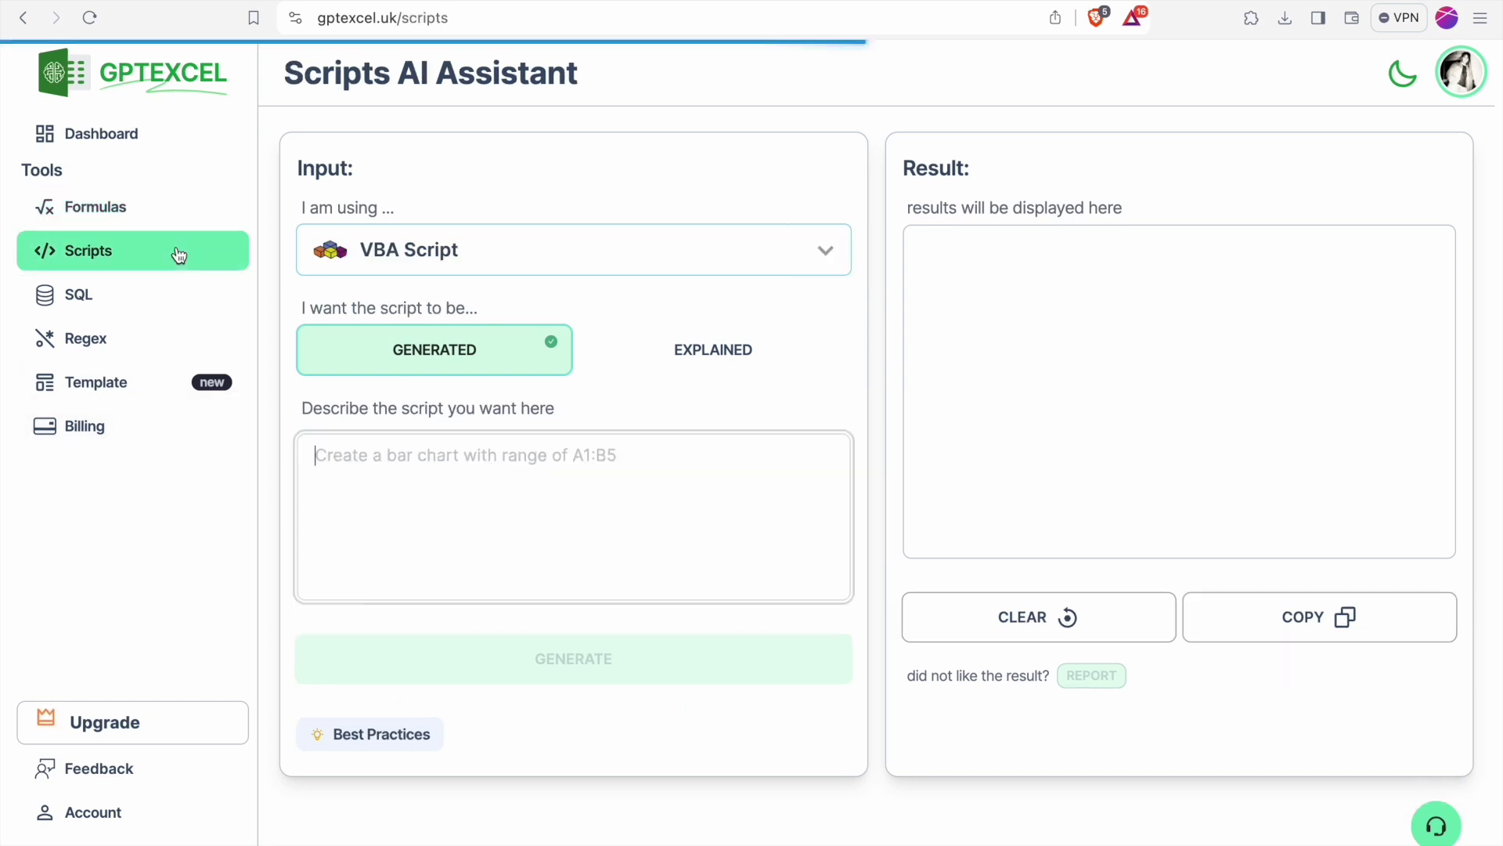
click(635, 493)
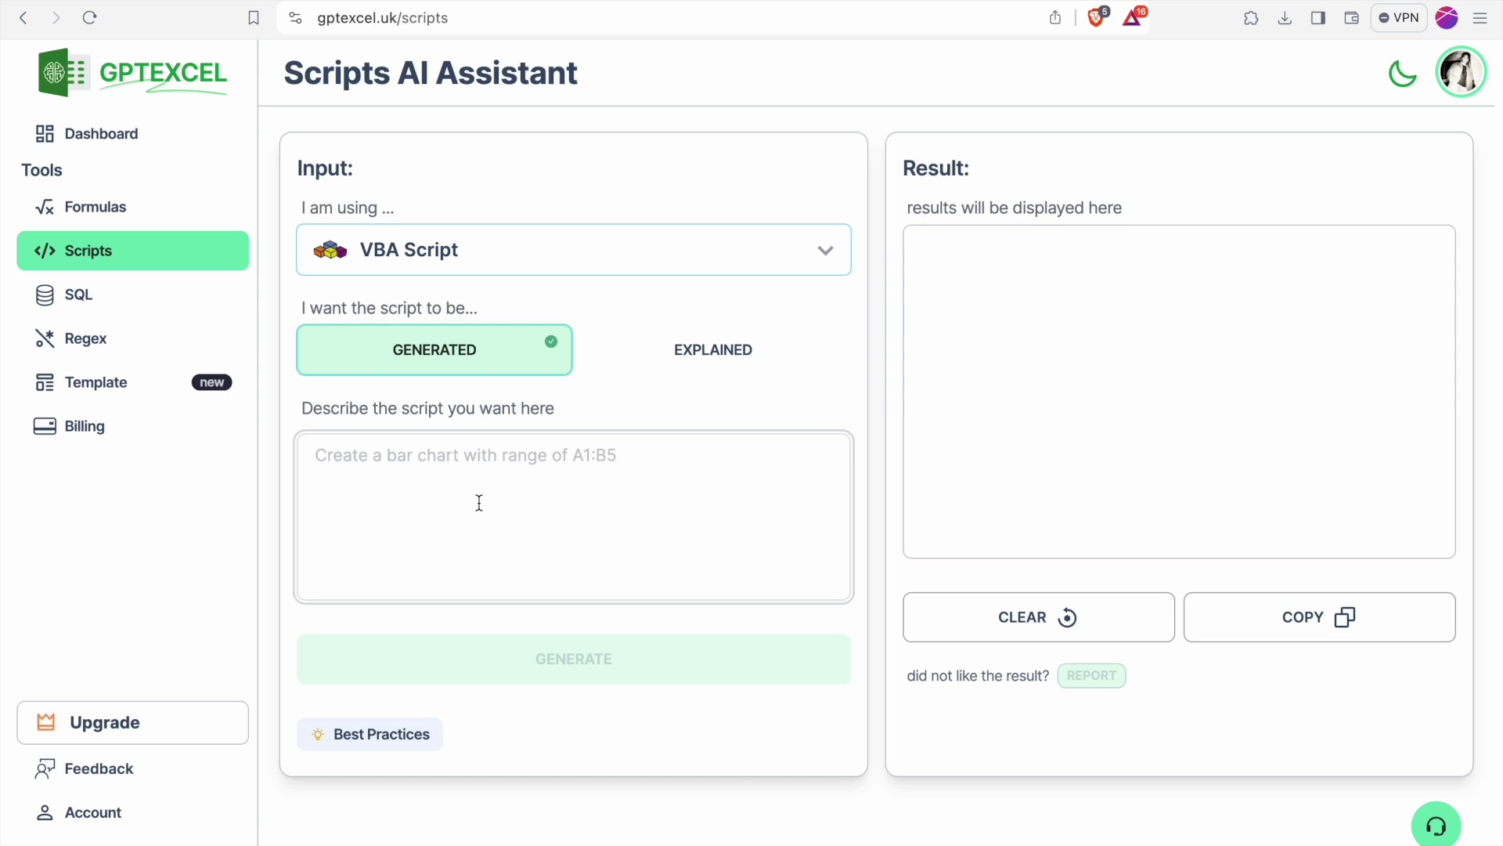
click(590, 249)
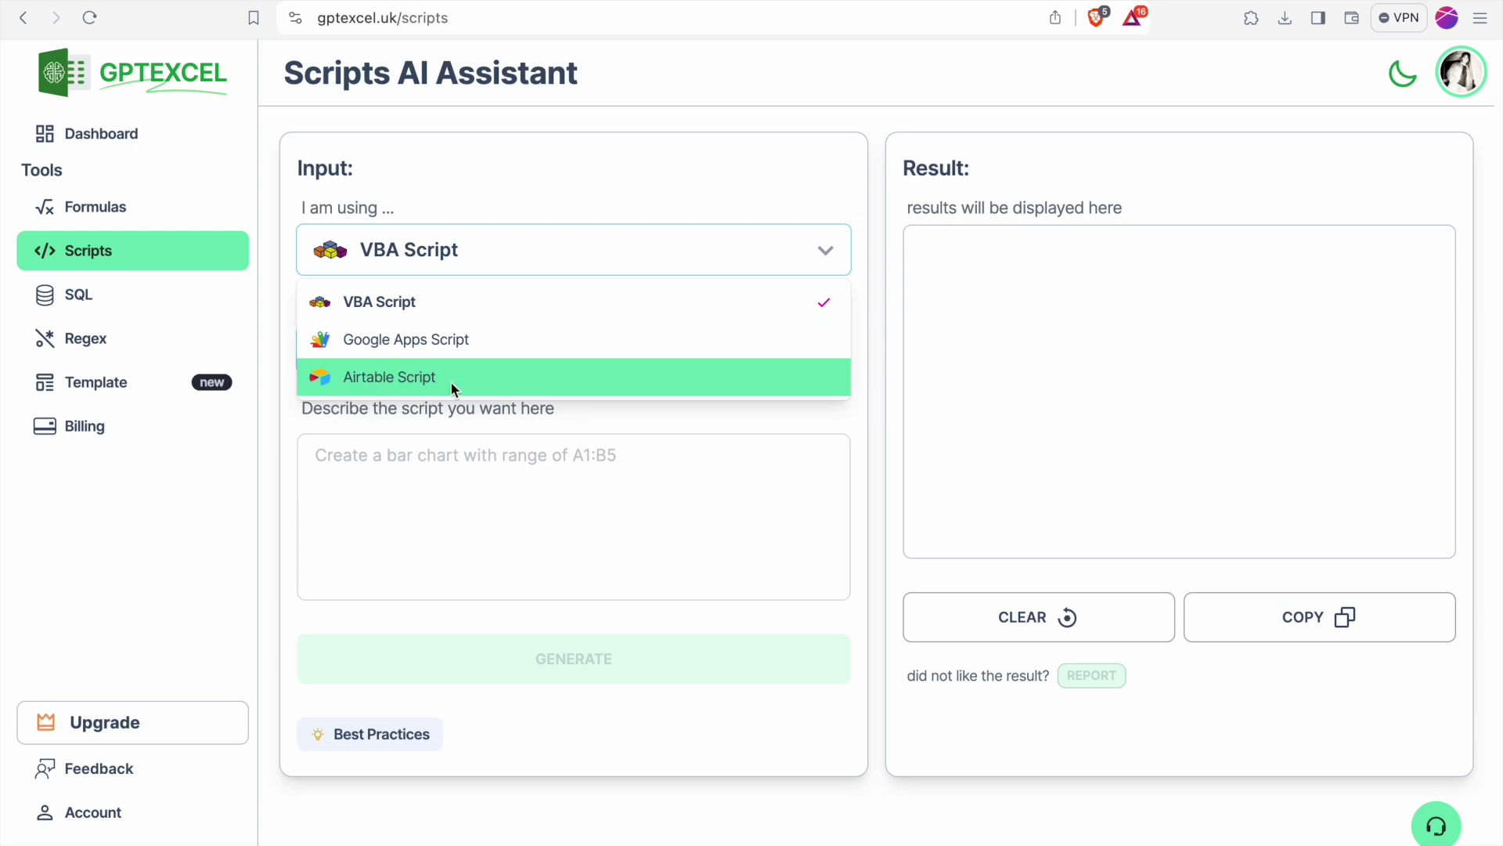
click(528, 259)
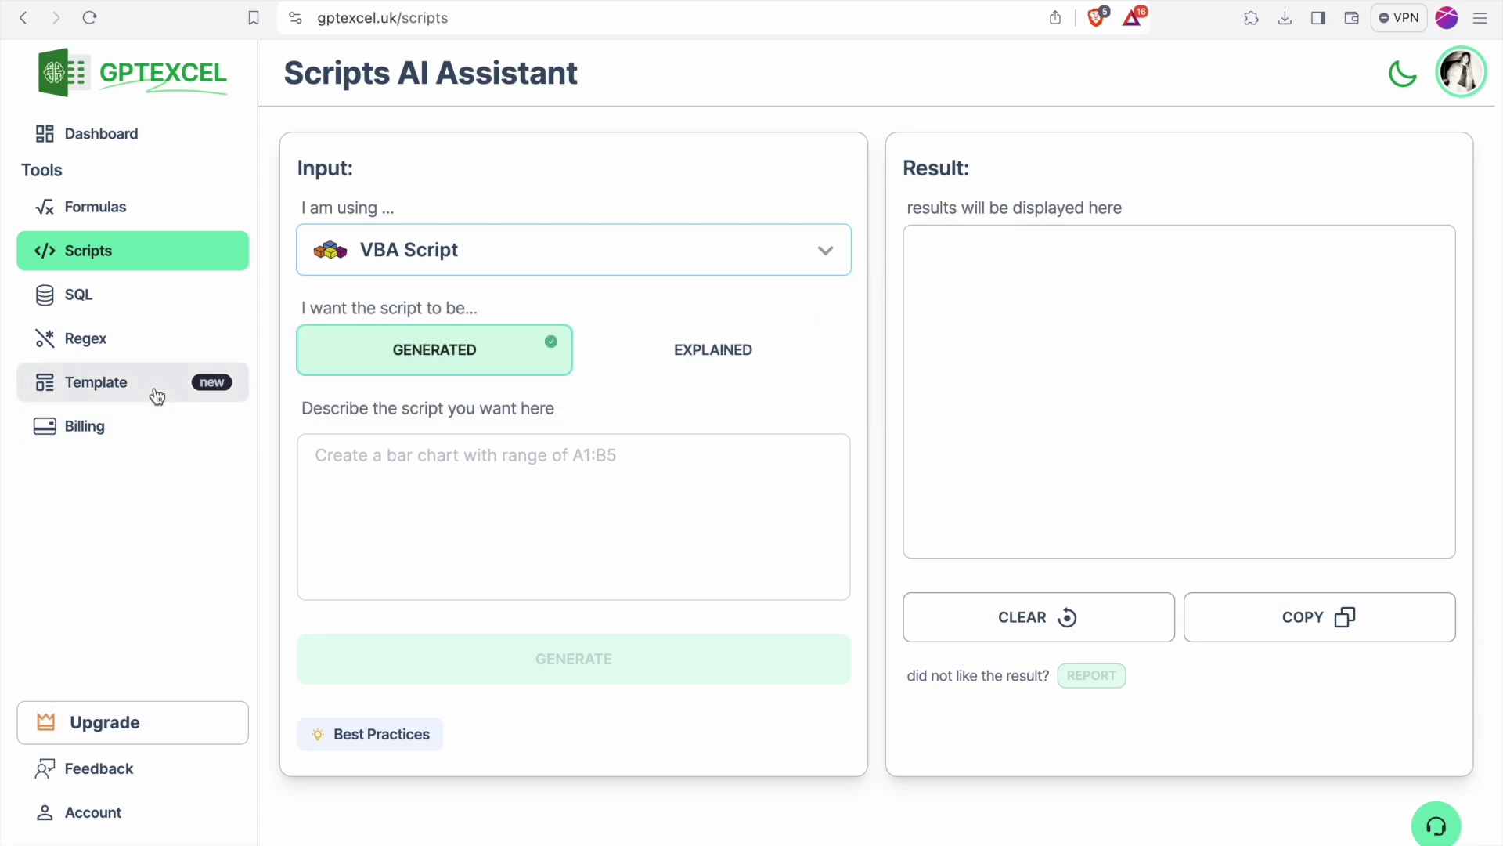
Browse the SQL assistant's database list, keep plain SQL, then switch to the Regex assistant
click(136, 300)
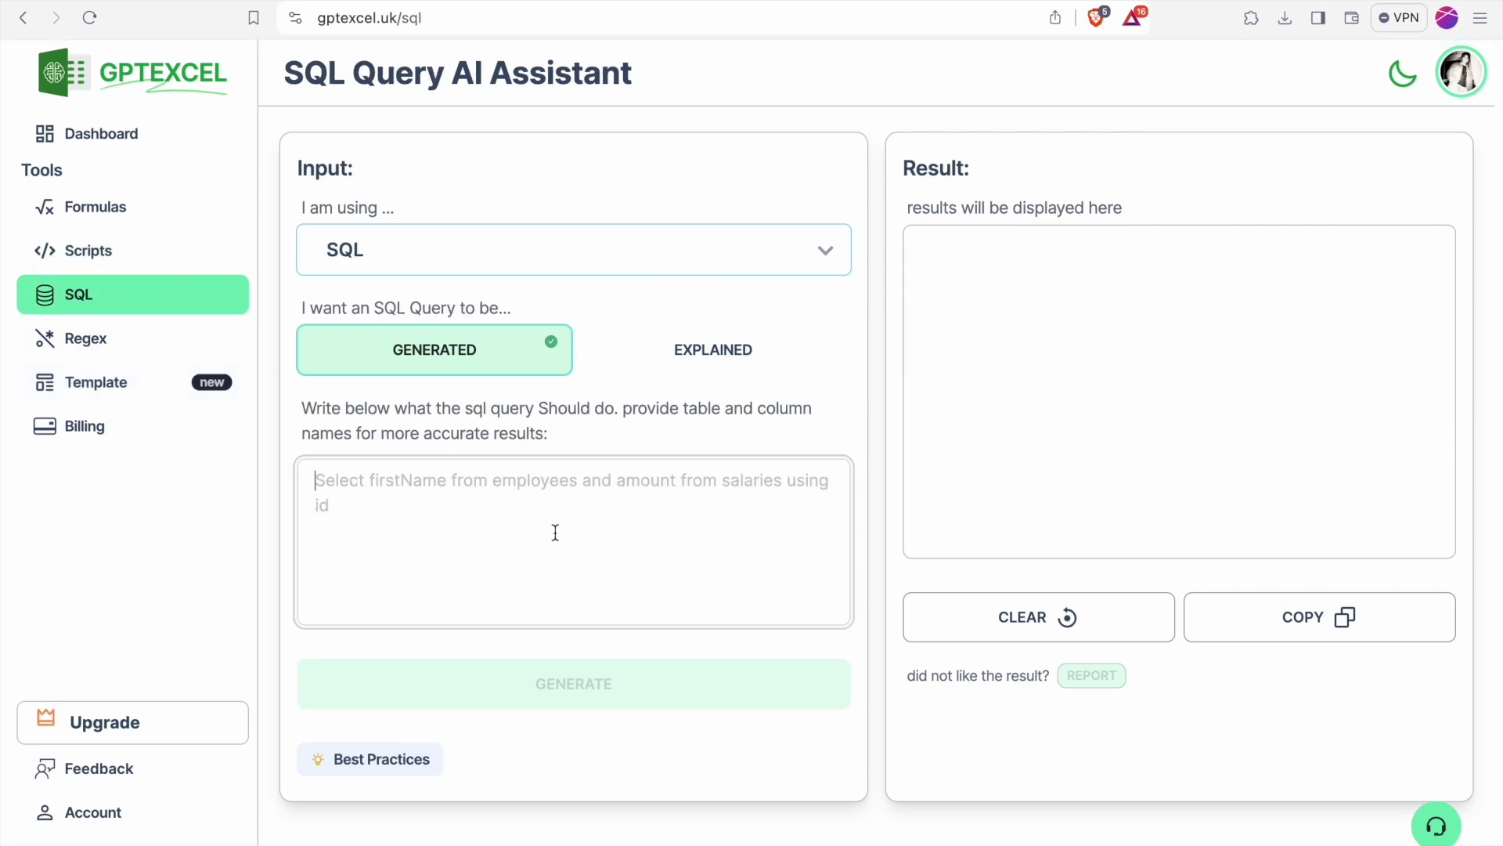
click(492, 485)
click(371, 263)
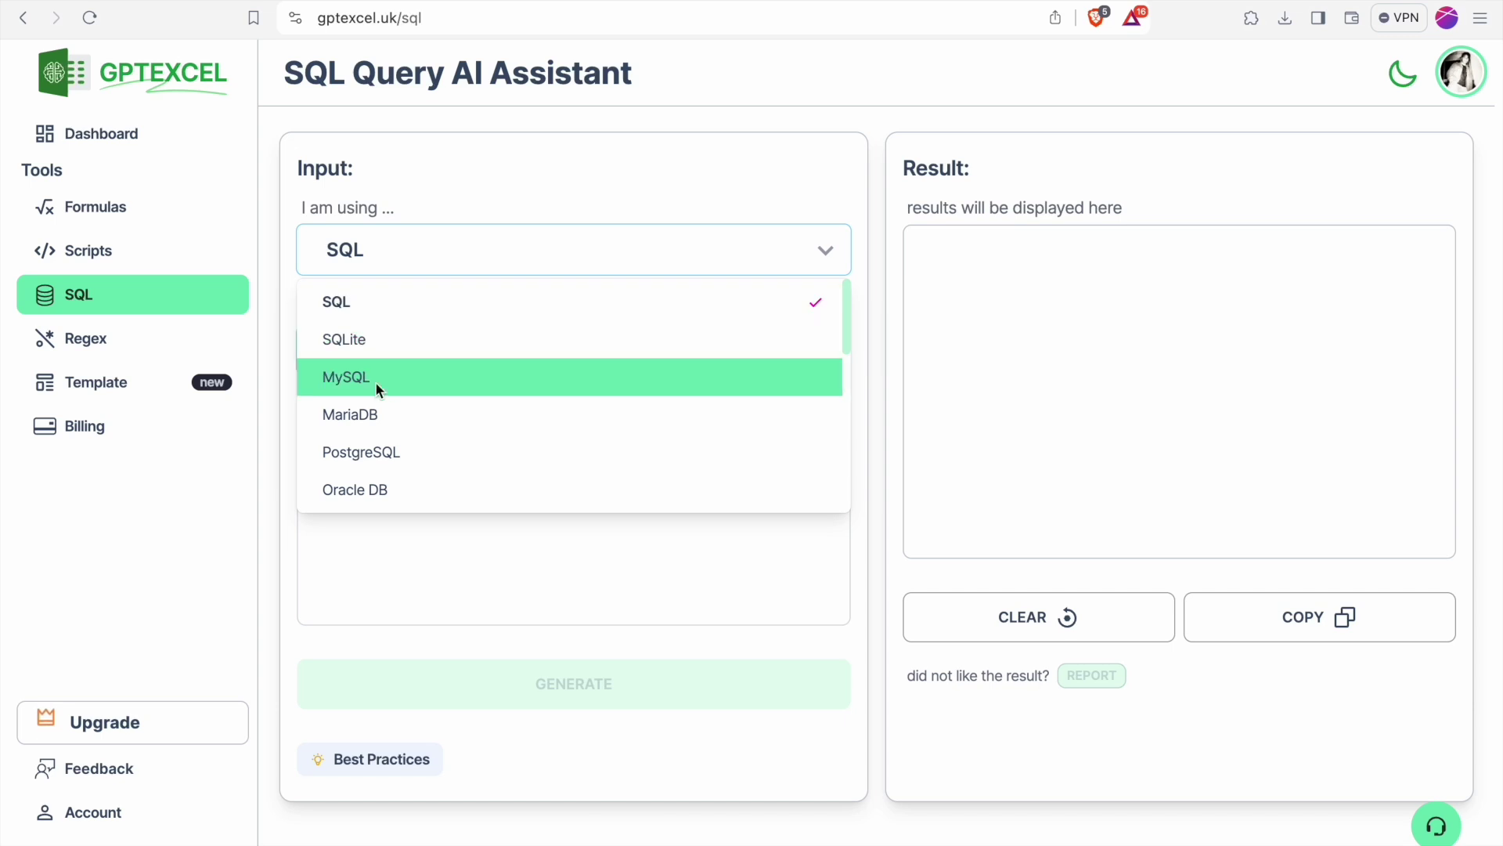
click(384, 246)
click(149, 341)
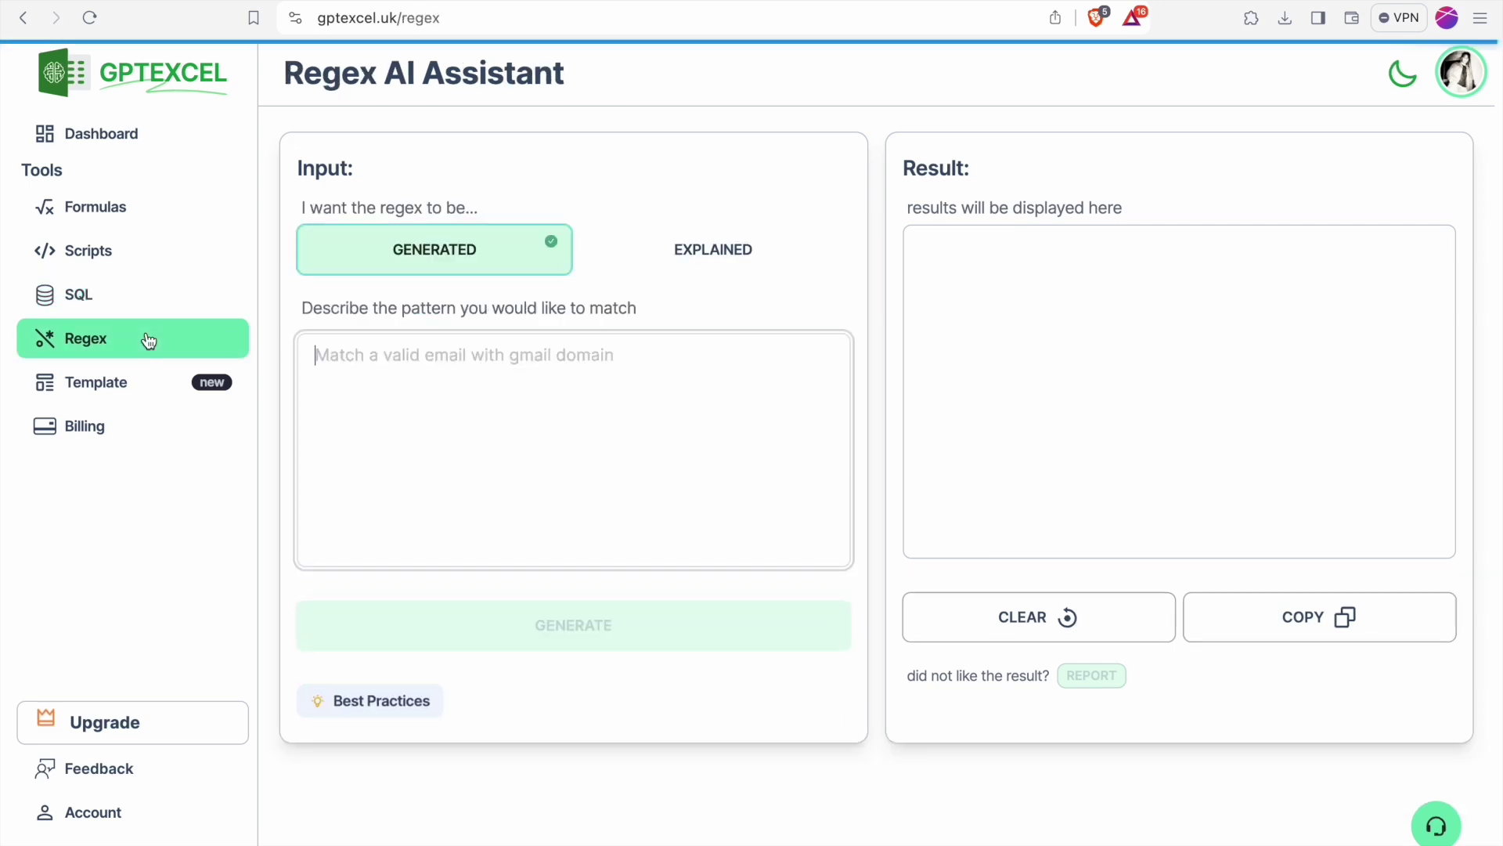
Leave the Regex tool and open the Excel Template Generator, which defaults to 5 rows
click(499, 338)
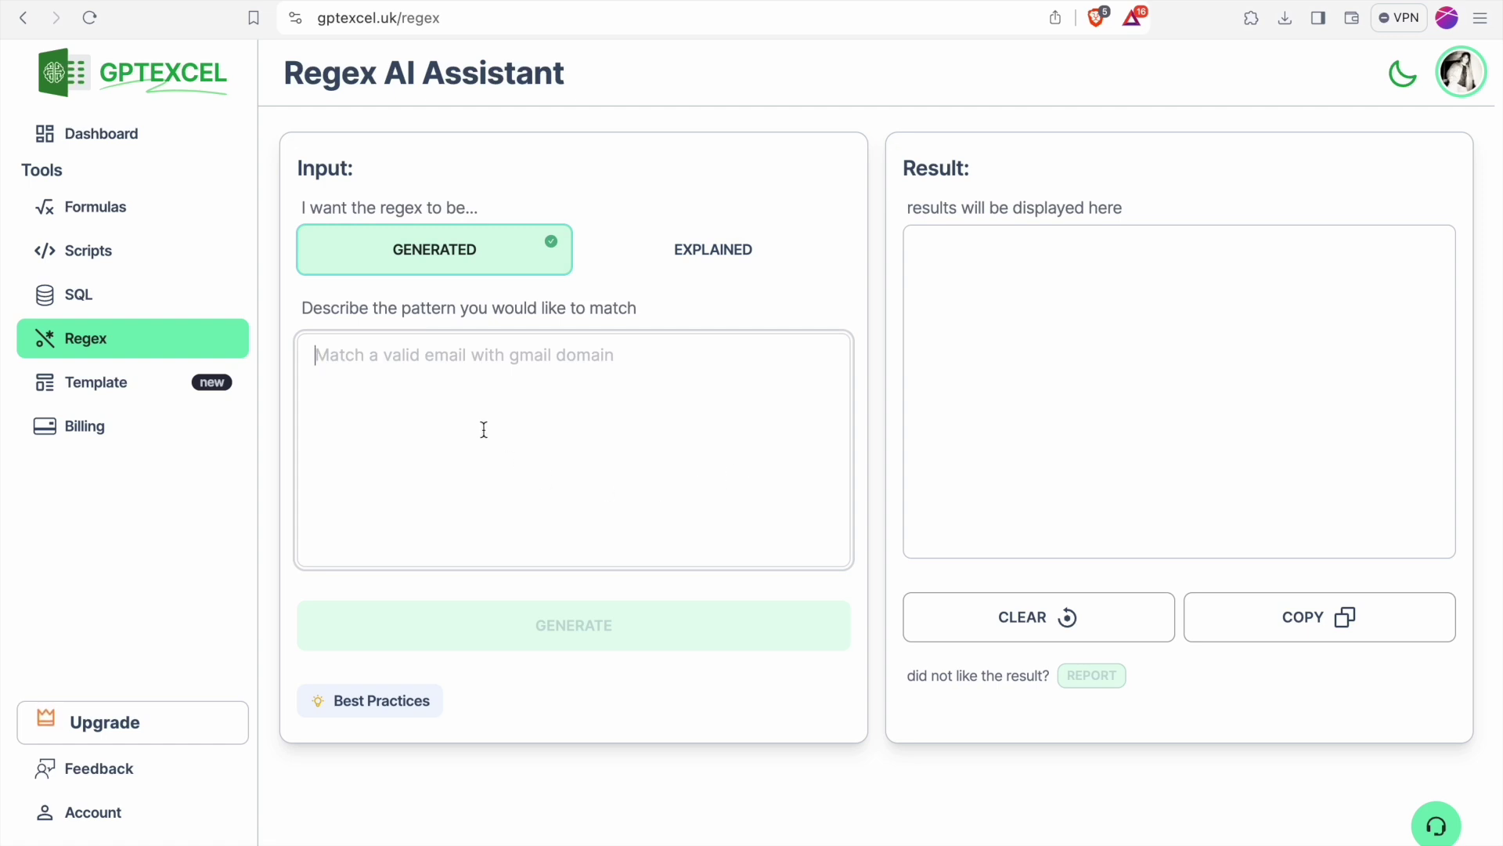
click(92, 394)
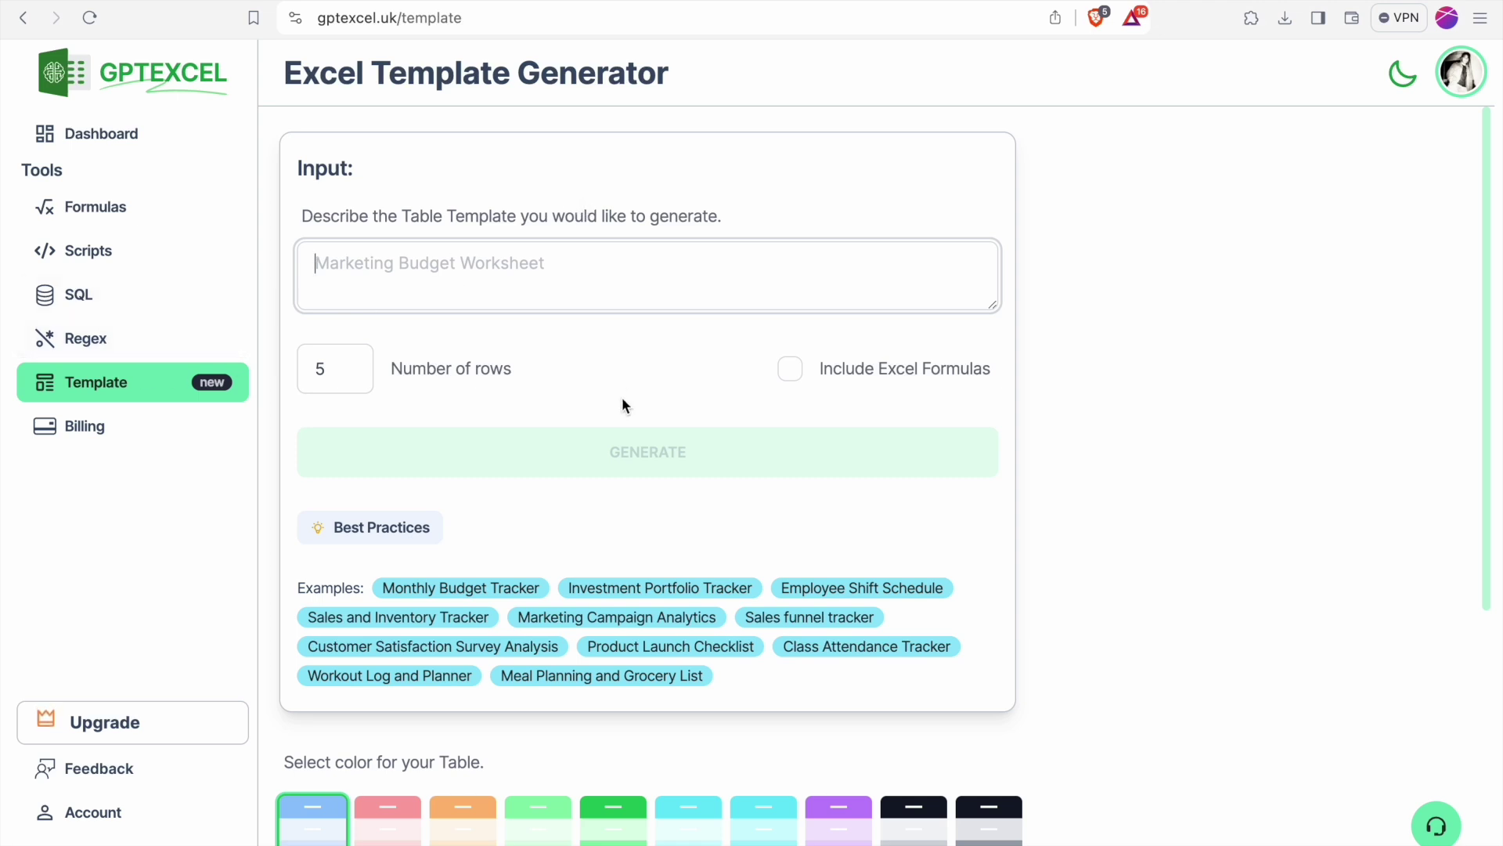
Generate a table from the 'Monthly Budget Tracker' example and review the Category, Expense, Amount result
scroll(624, 405, down, 1)
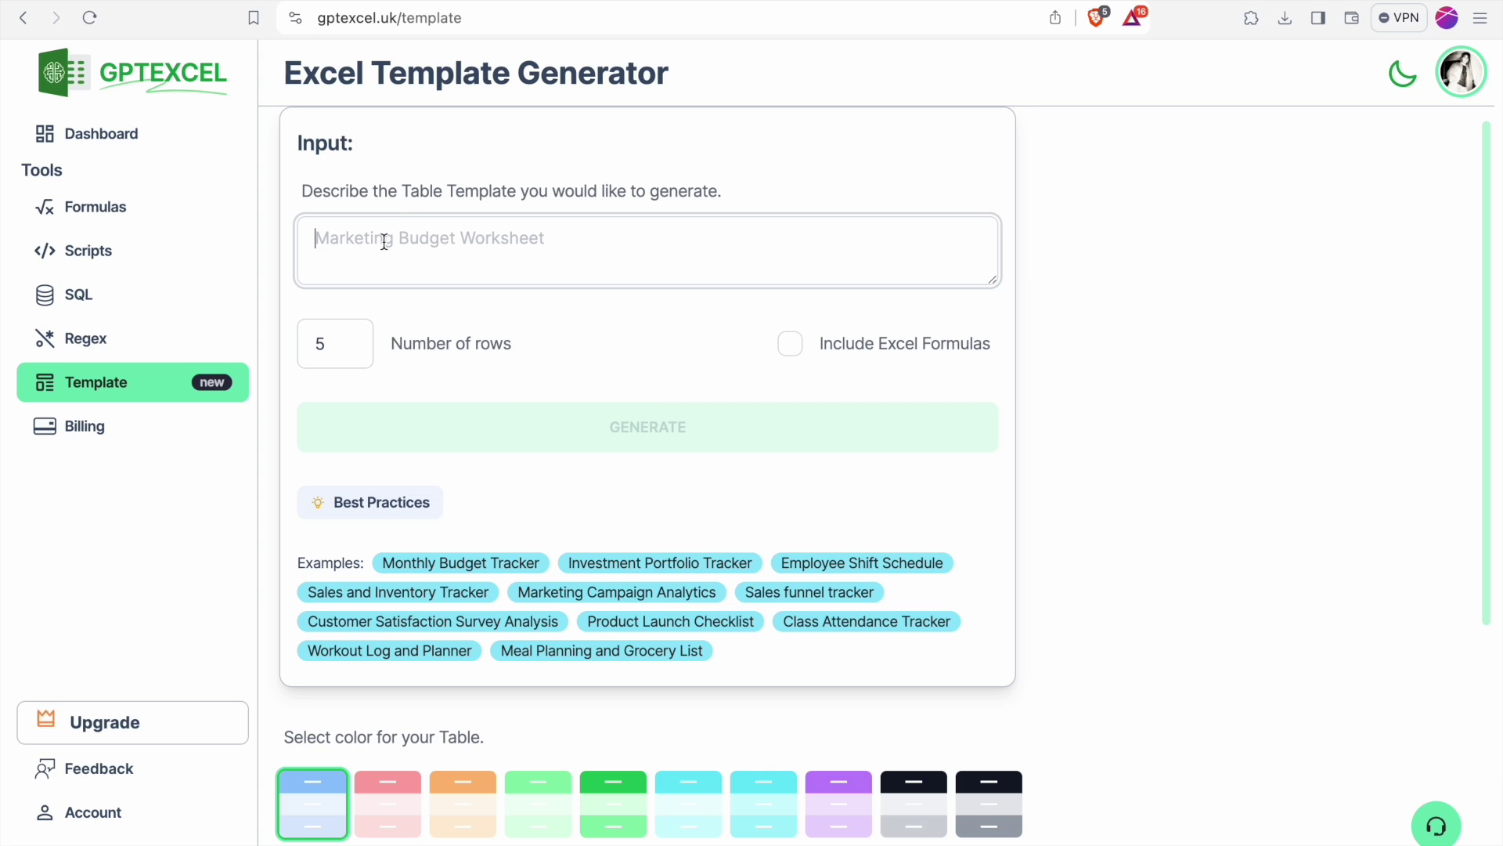
scroll(383, 242, down, 5)
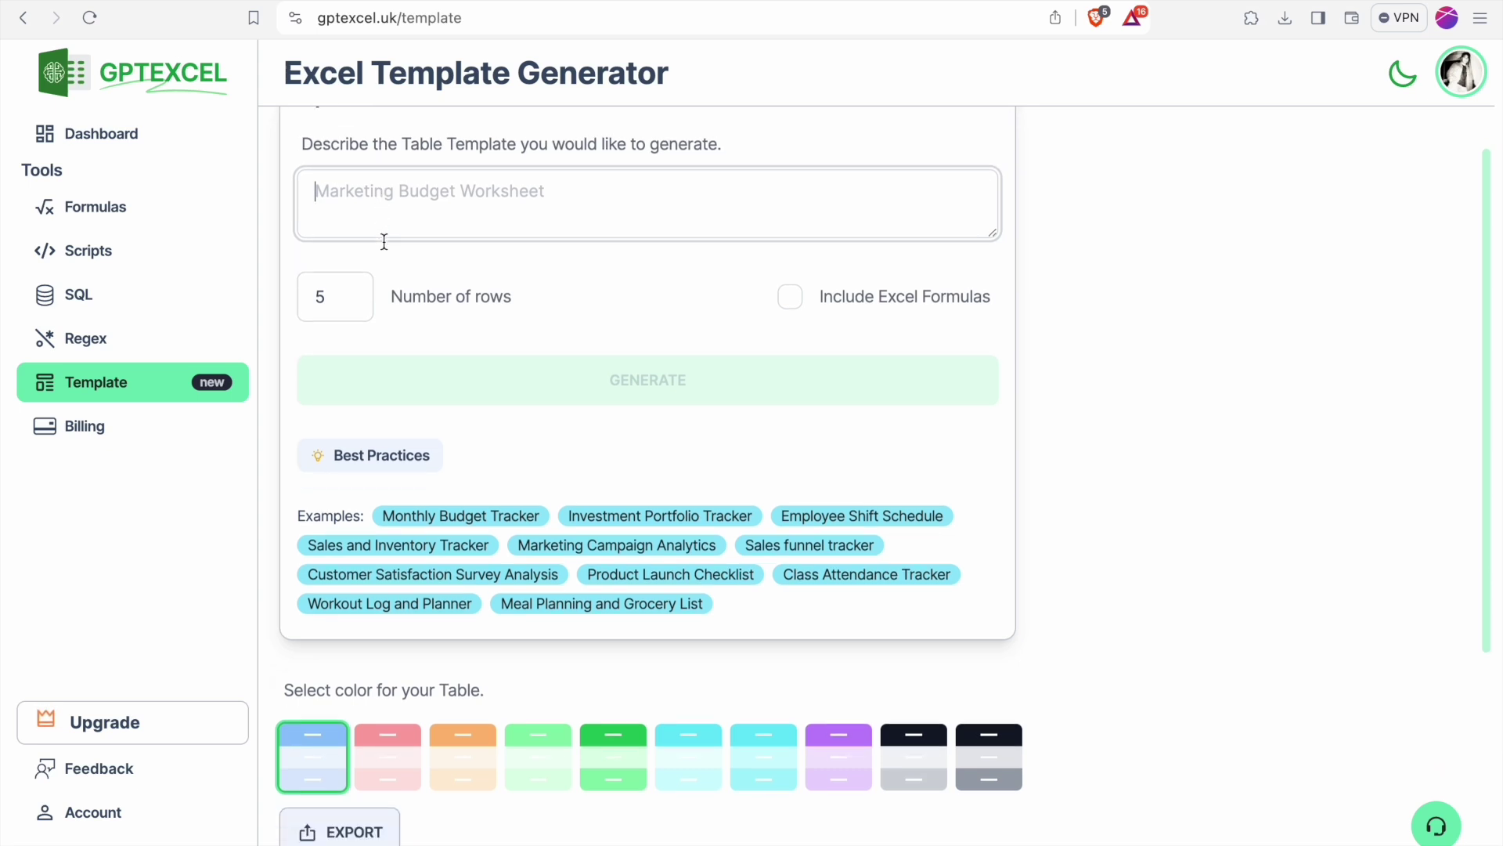
scroll(1240, 391, up, 5)
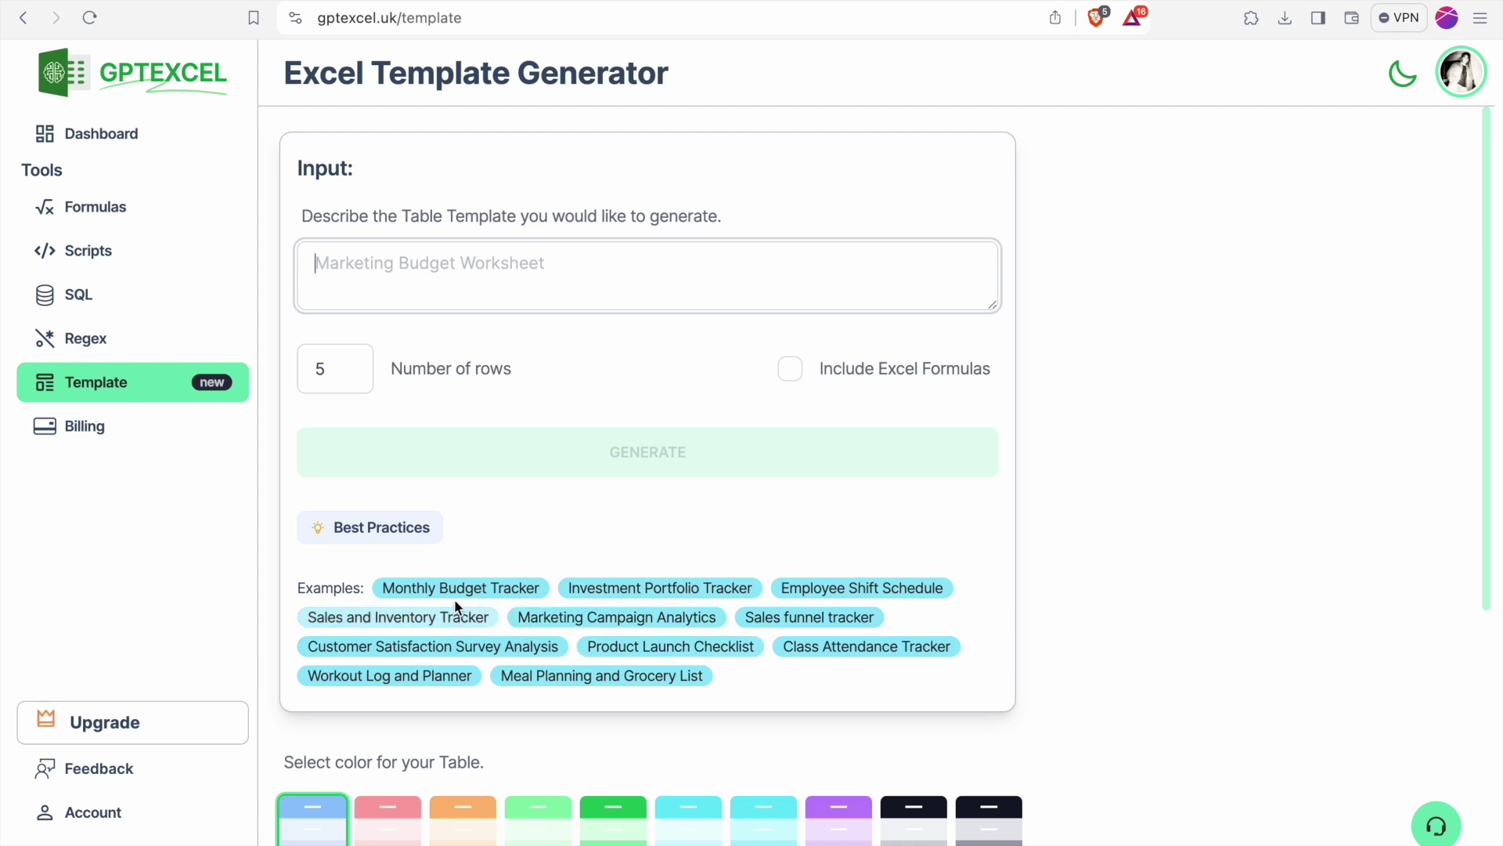
click(517, 594)
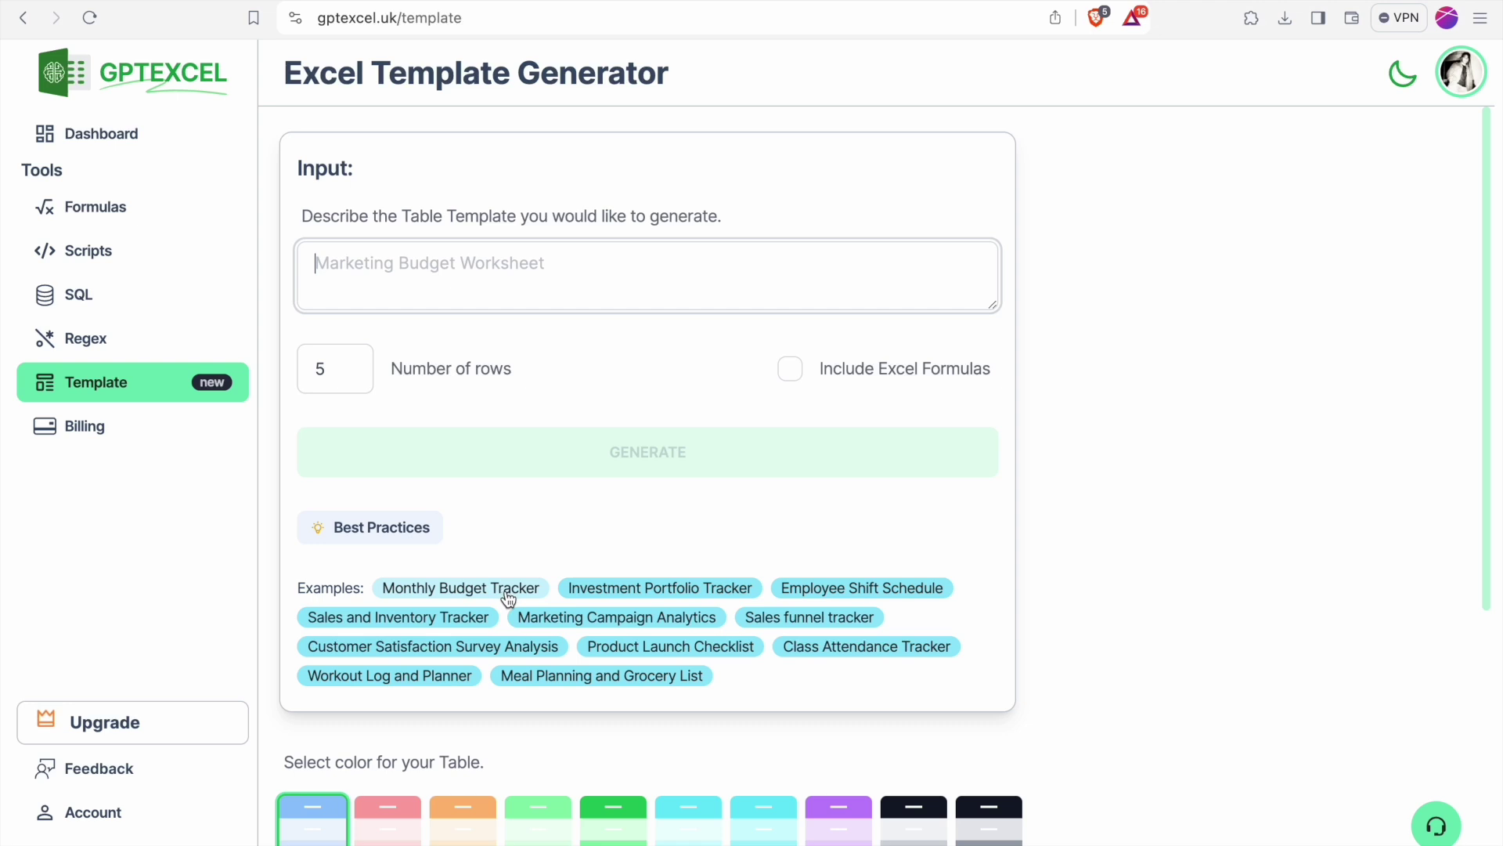
click(510, 601)
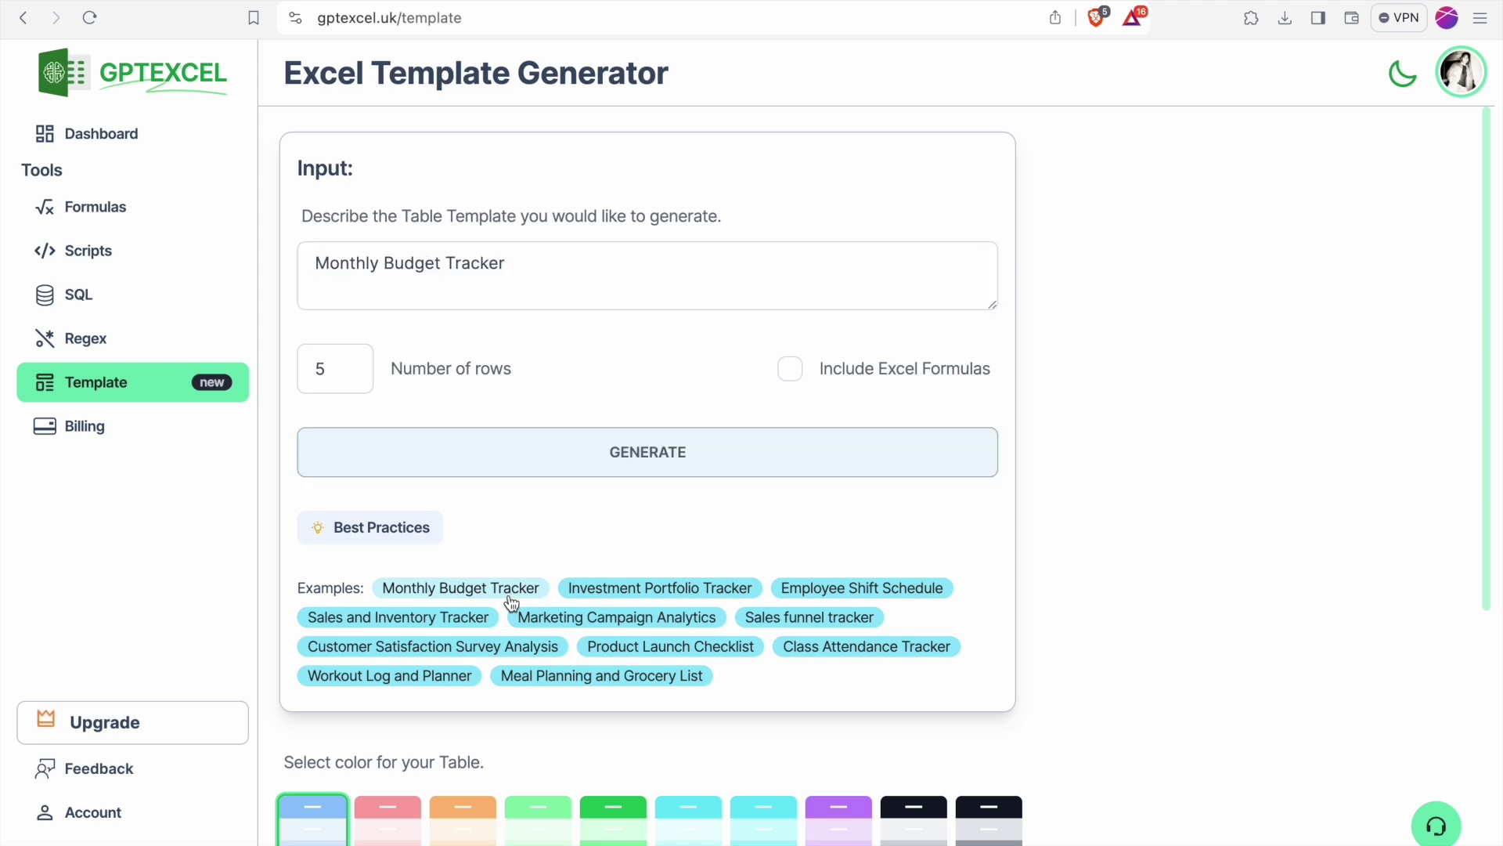
click(601, 458)
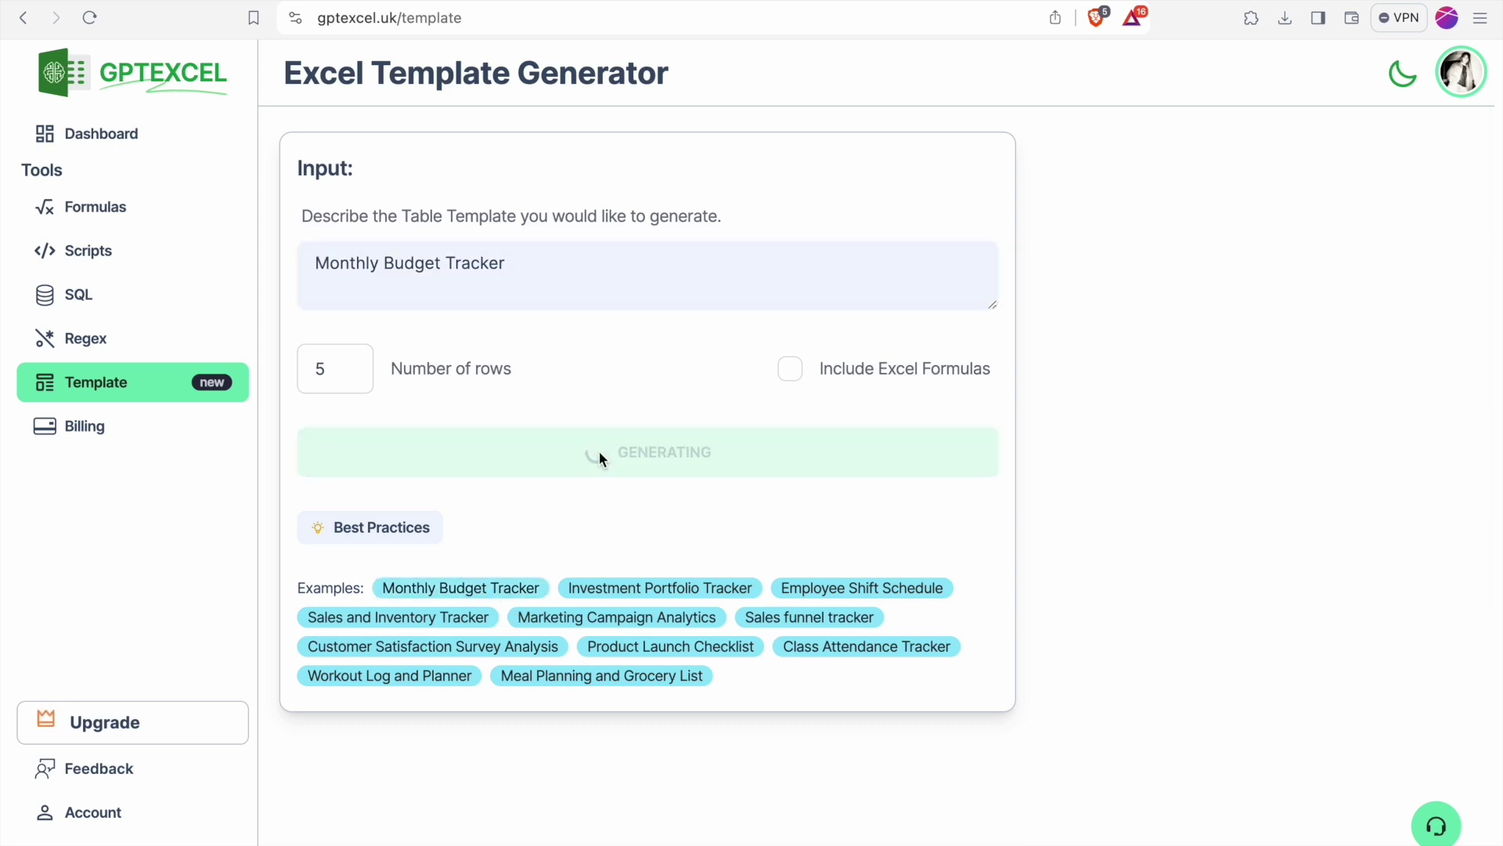
scroll(599, 451, down, 5)
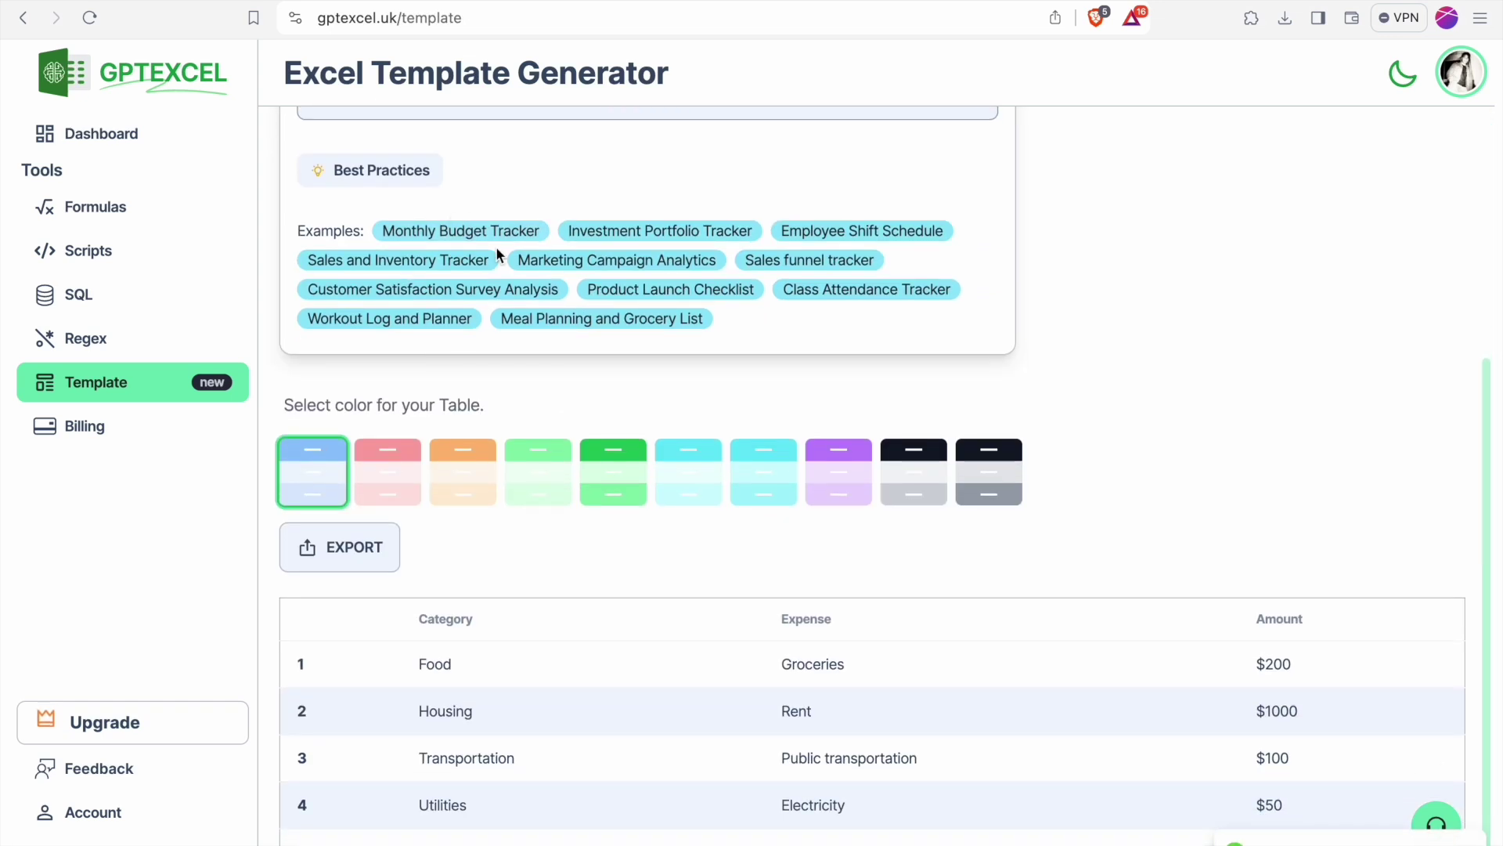
scroll(496, 274, up, 2)
scroll(495, 307, up, 2)
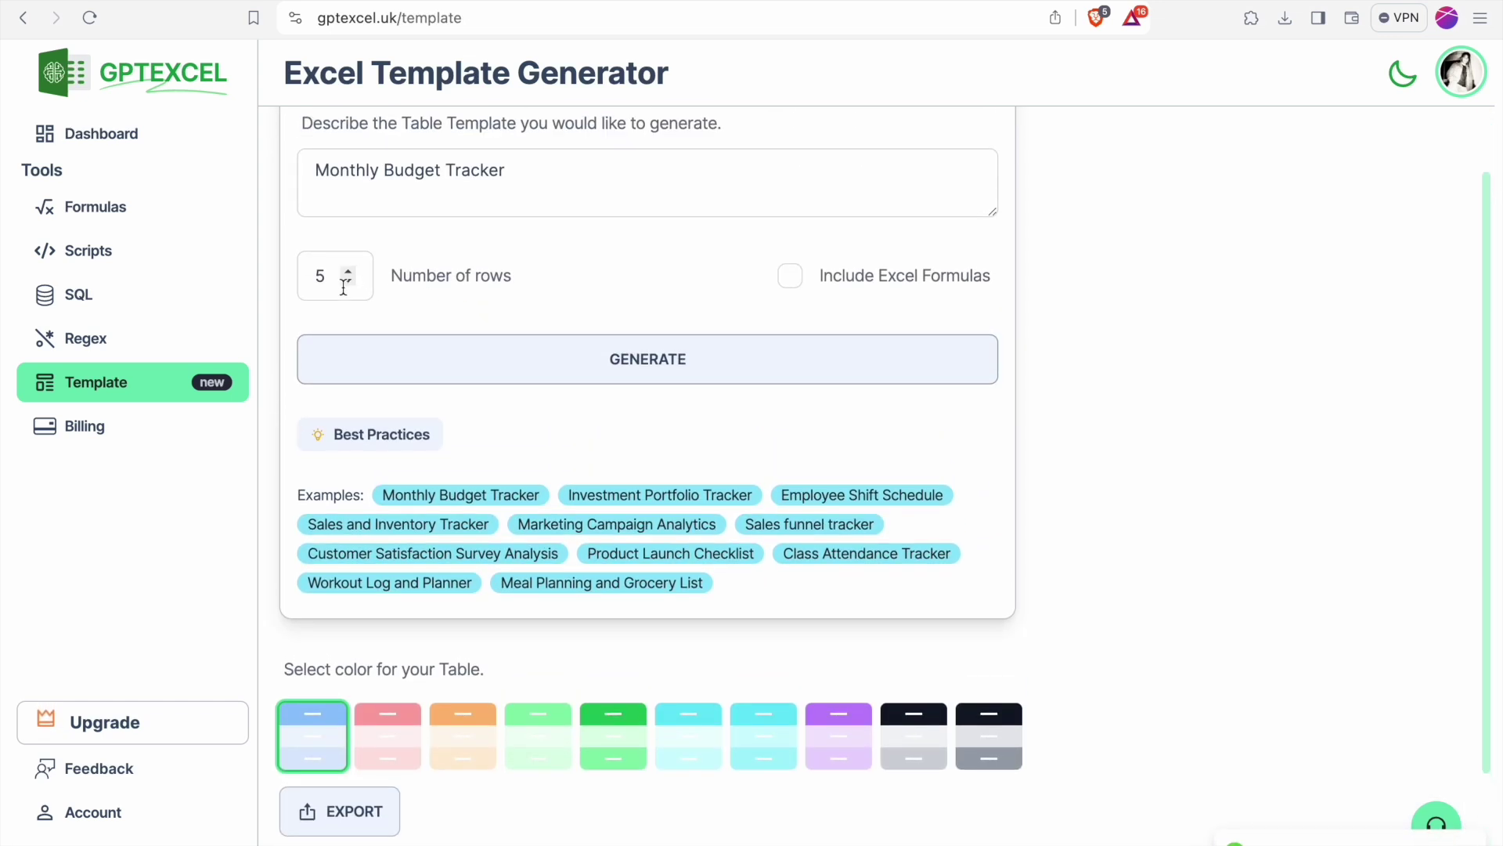
scroll(342, 287, down, 3)
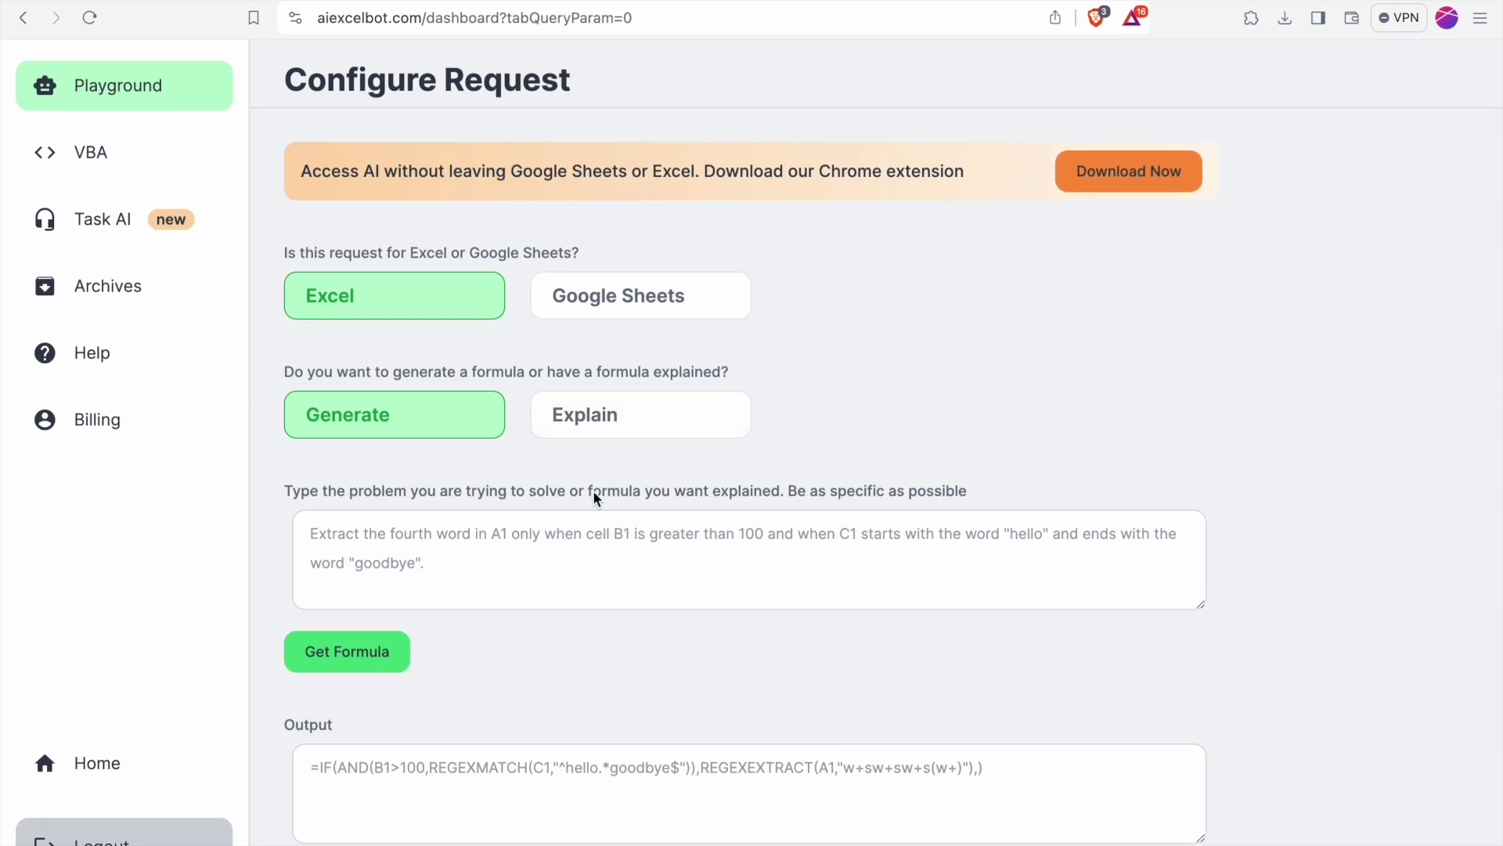
Put the cursor in the empty problem box on AI Excel Bot's Configure Request page
click(501, 546)
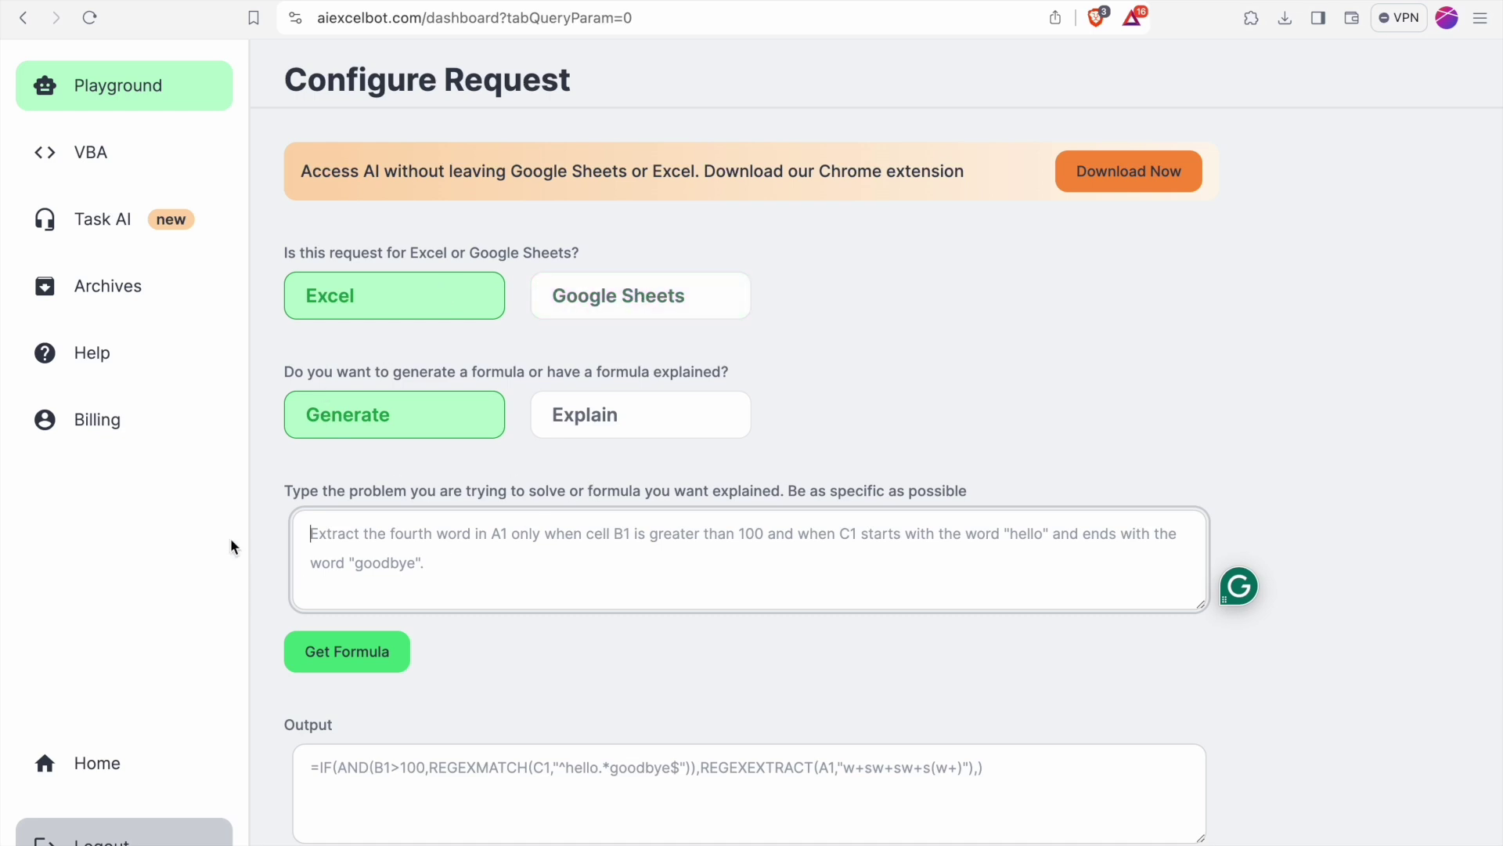
Open AI Excel Bot's VBA generator and look over its Playground heading, sample code and problem field
click(87, 162)
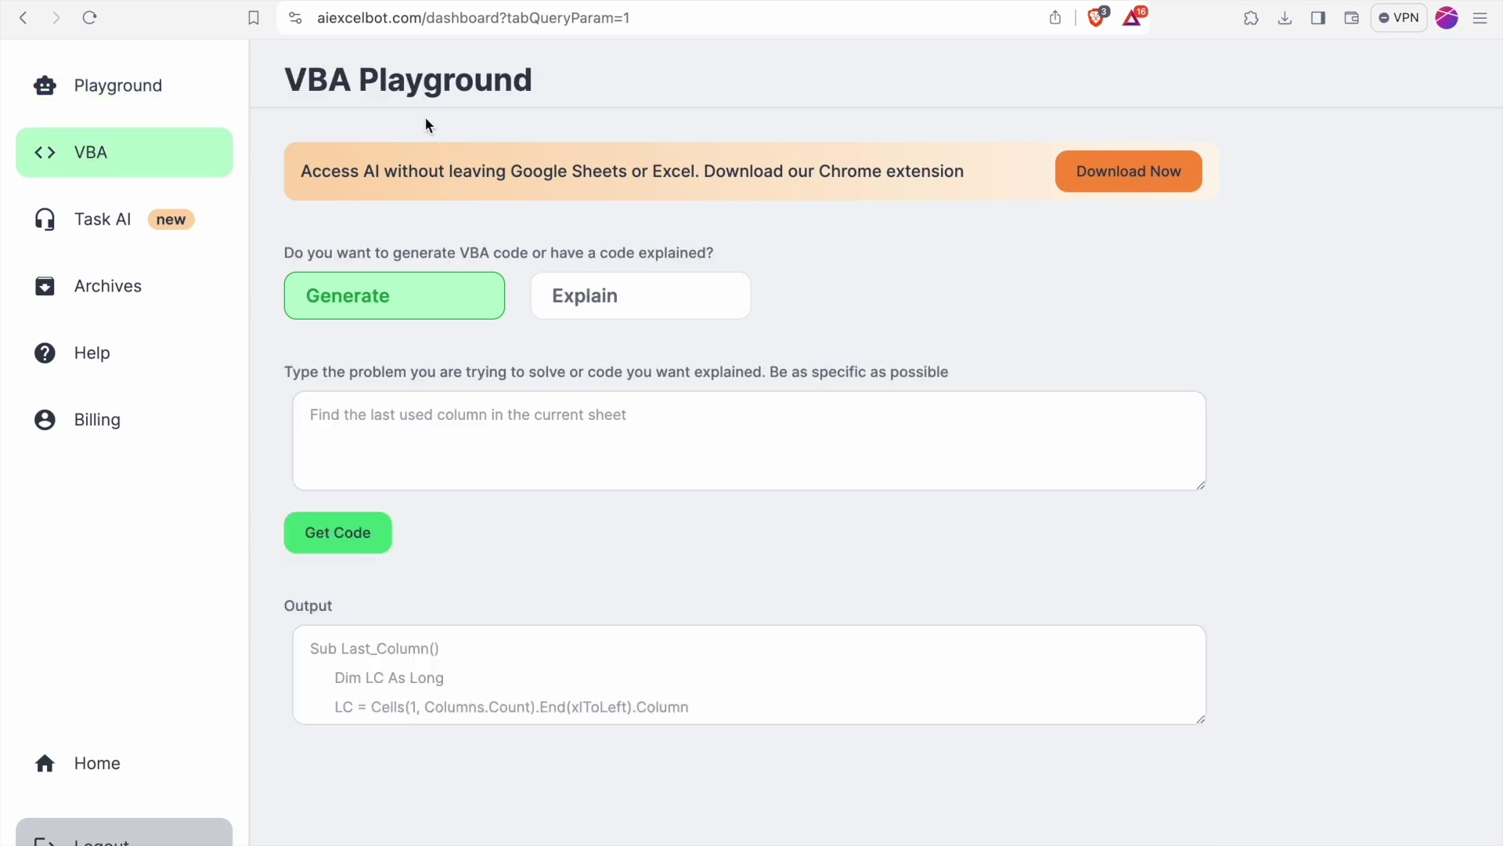
triple_click(528, 76)
click(408, 681)
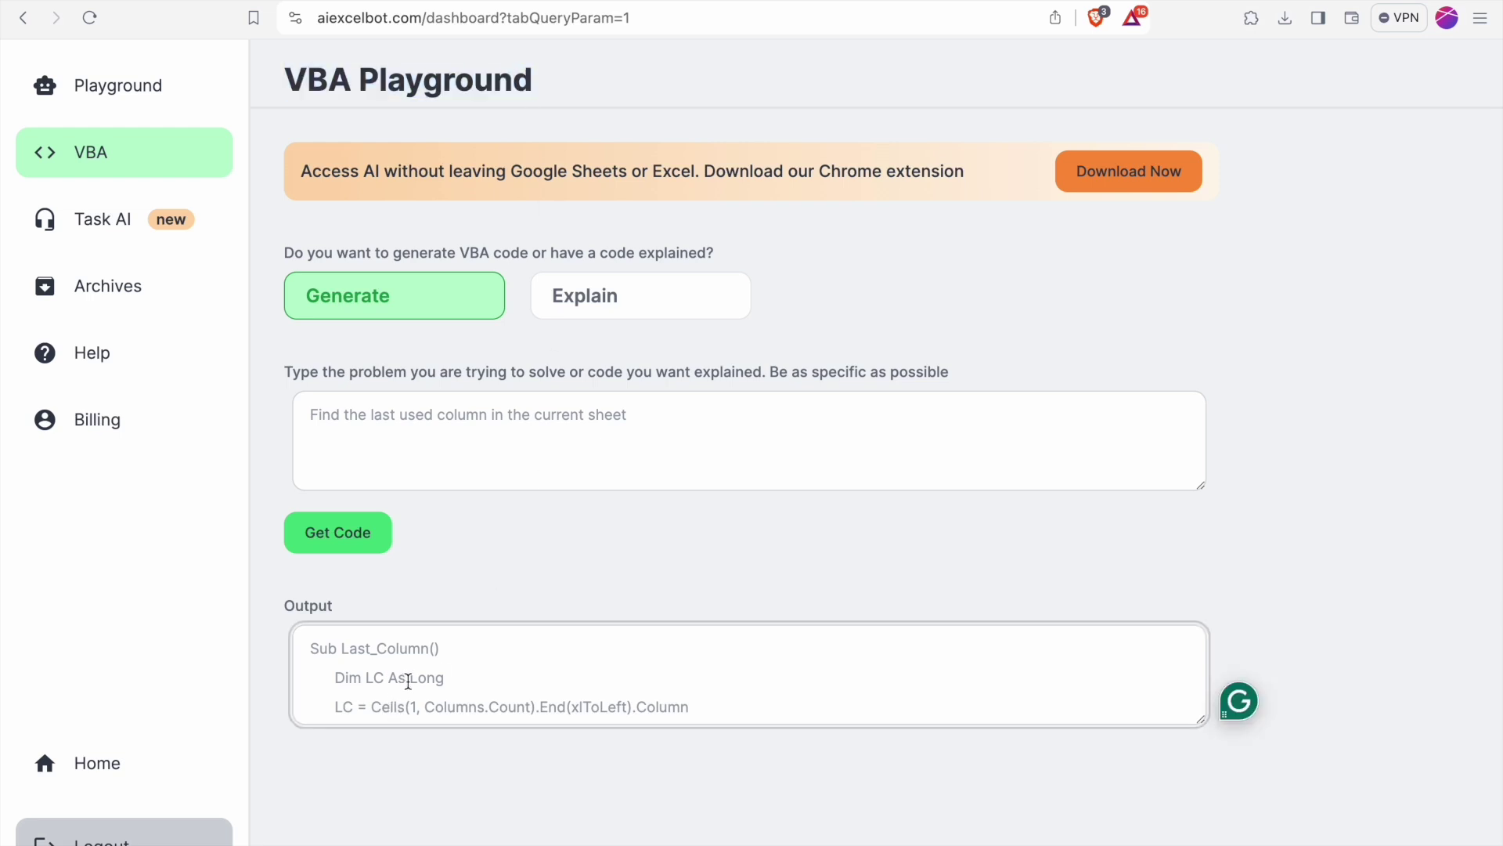
click(470, 416)
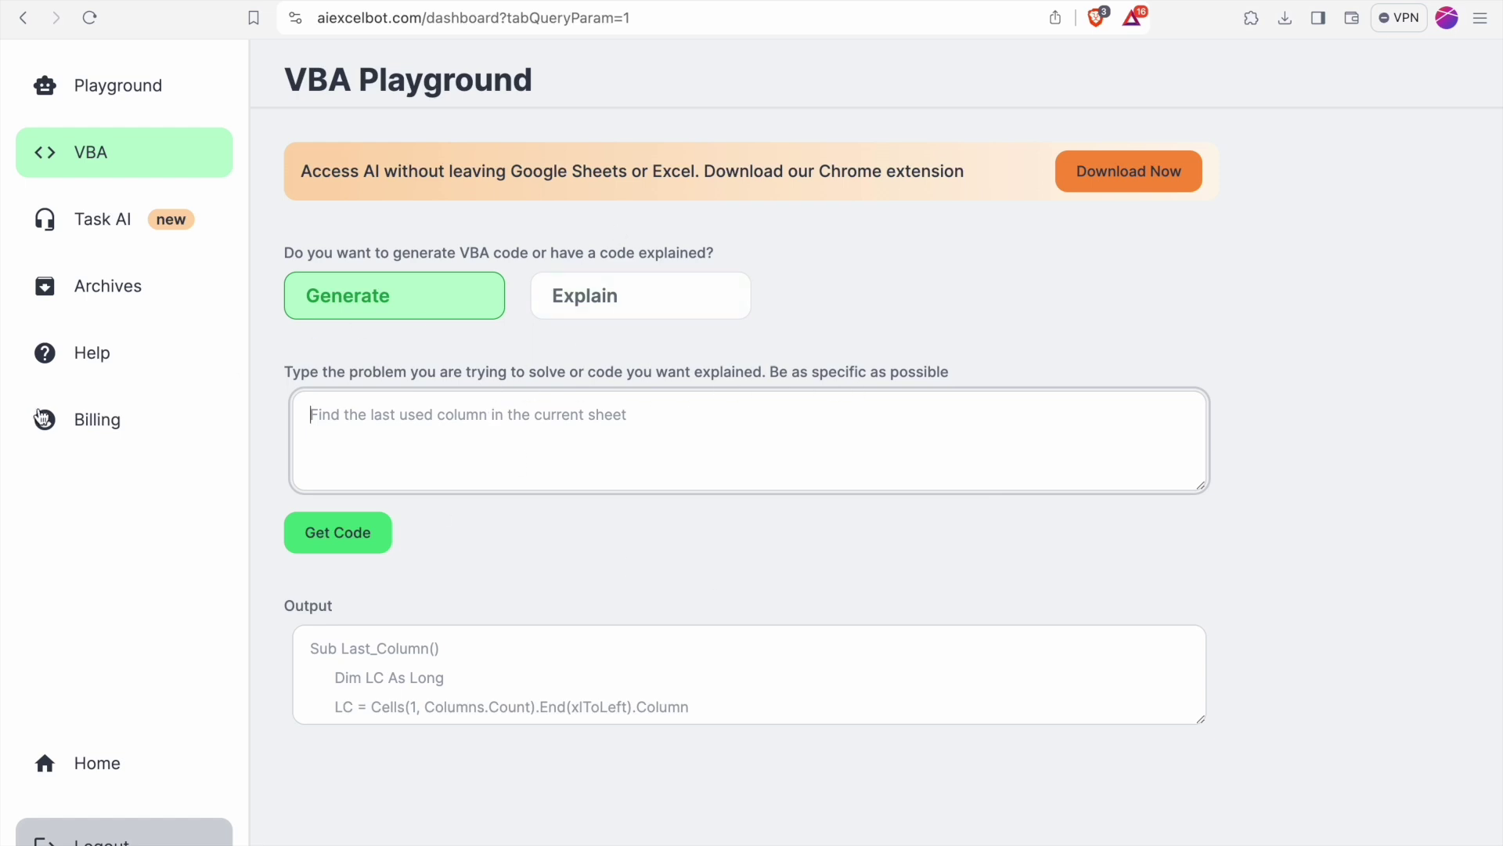
Look at the Task AI form, then open the Archives page showing no queries yet
click(105, 234)
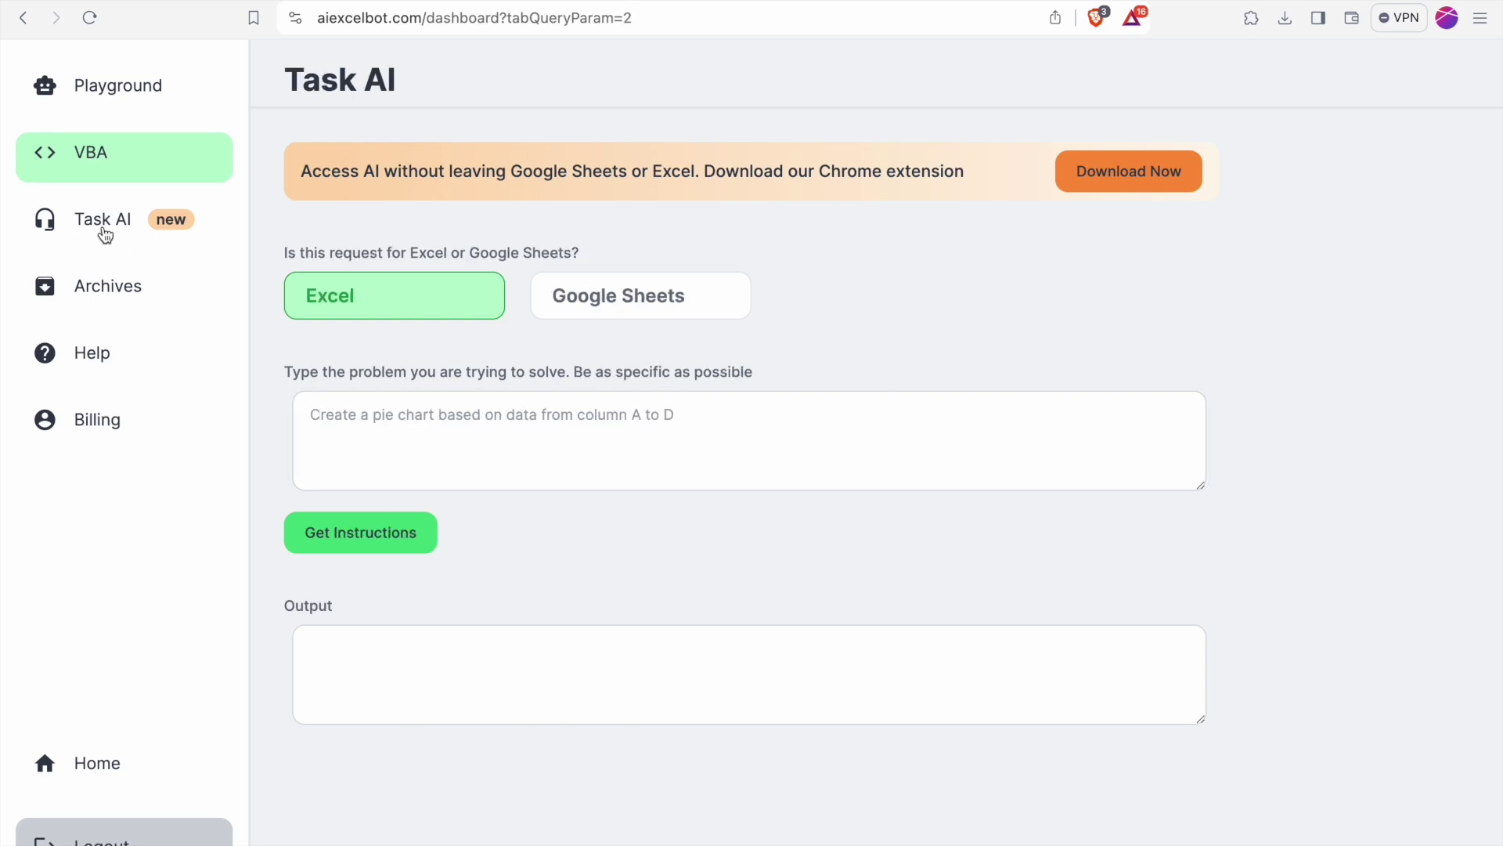
click(416, 411)
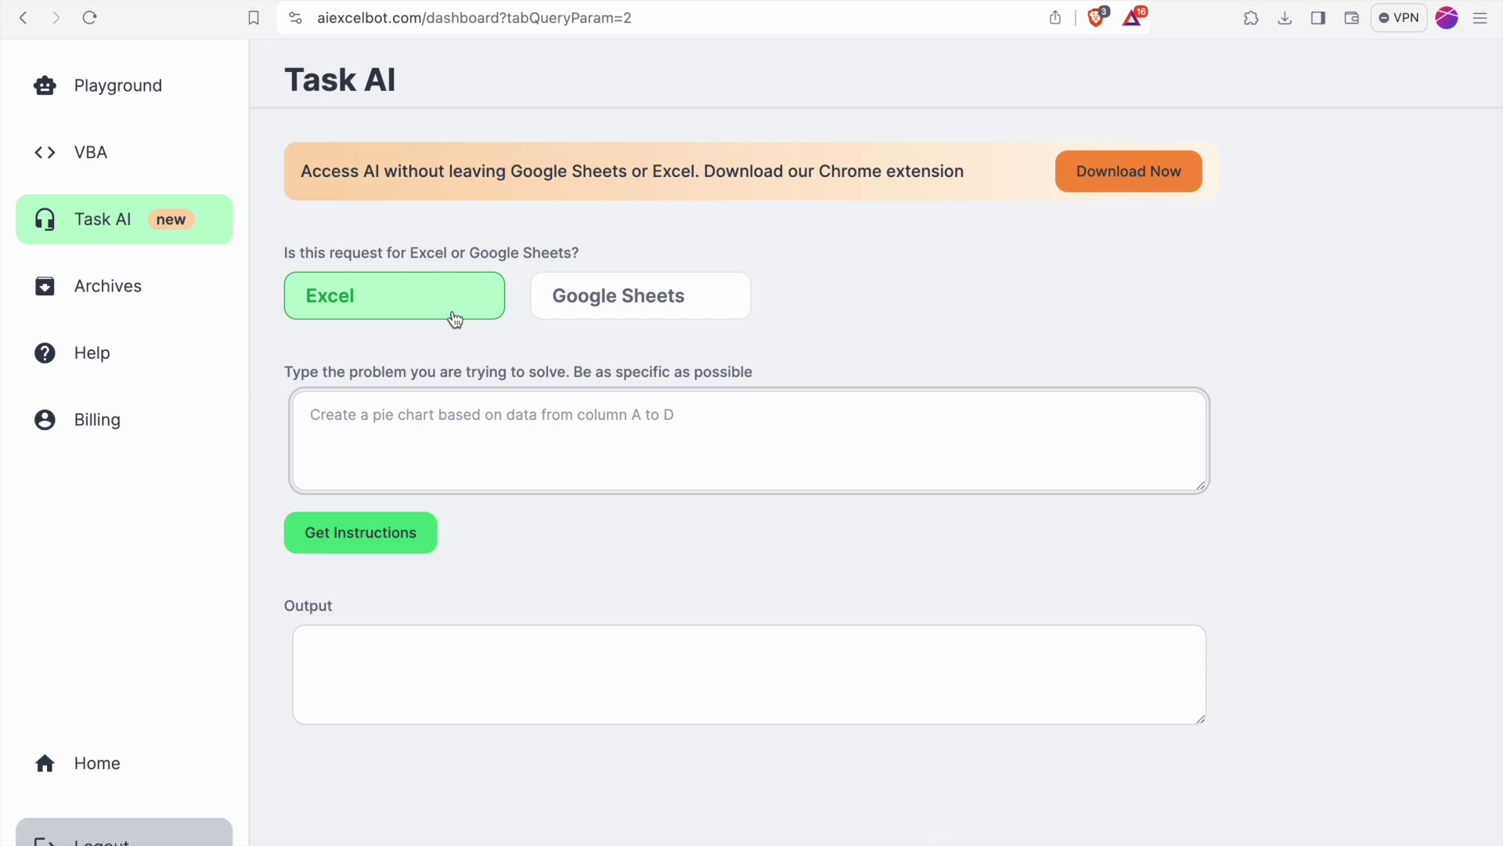
click(135, 301)
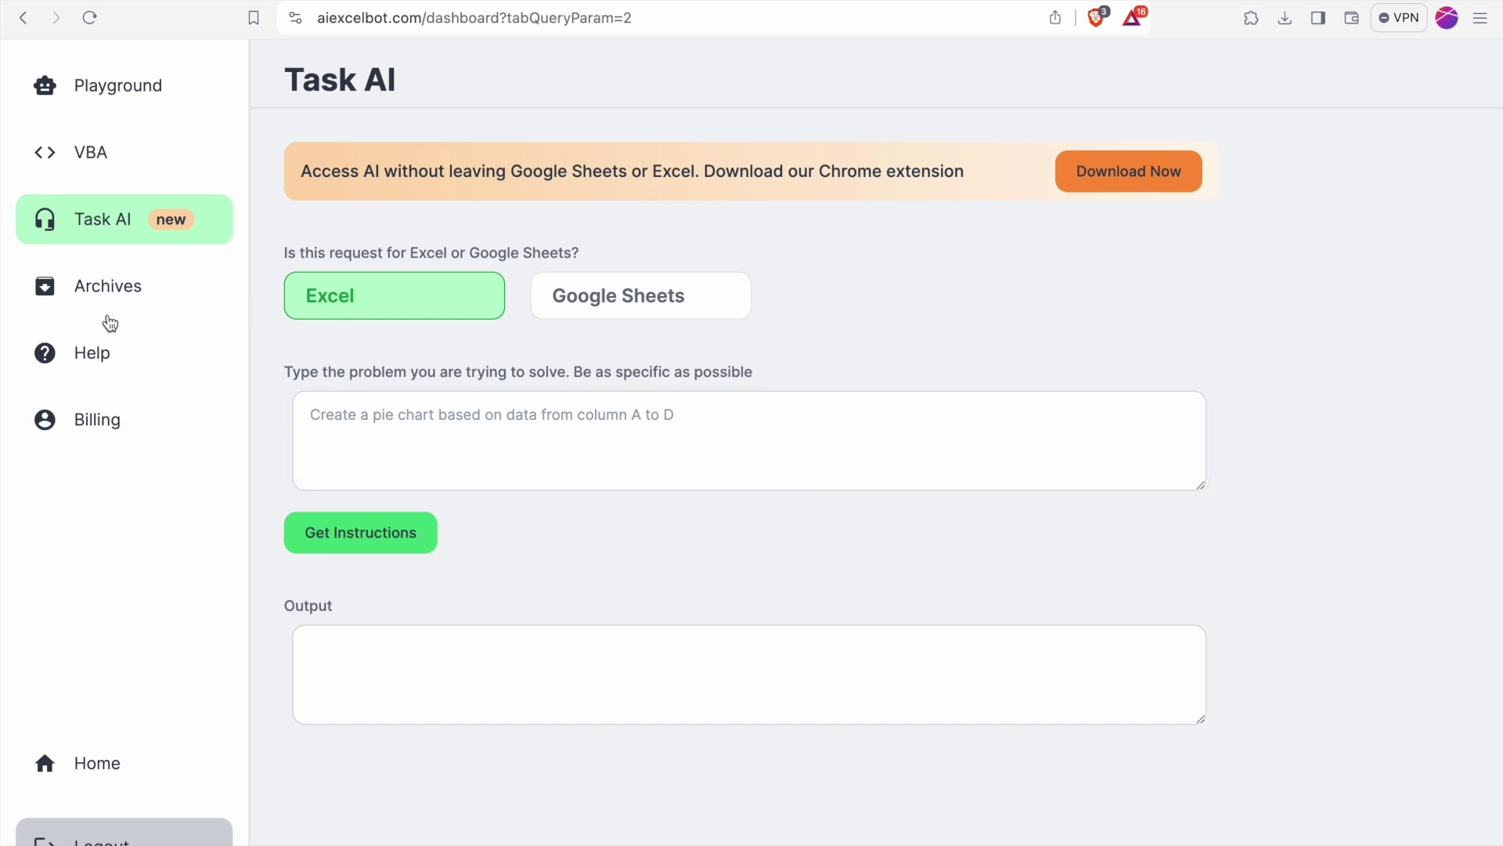
click(112, 288)
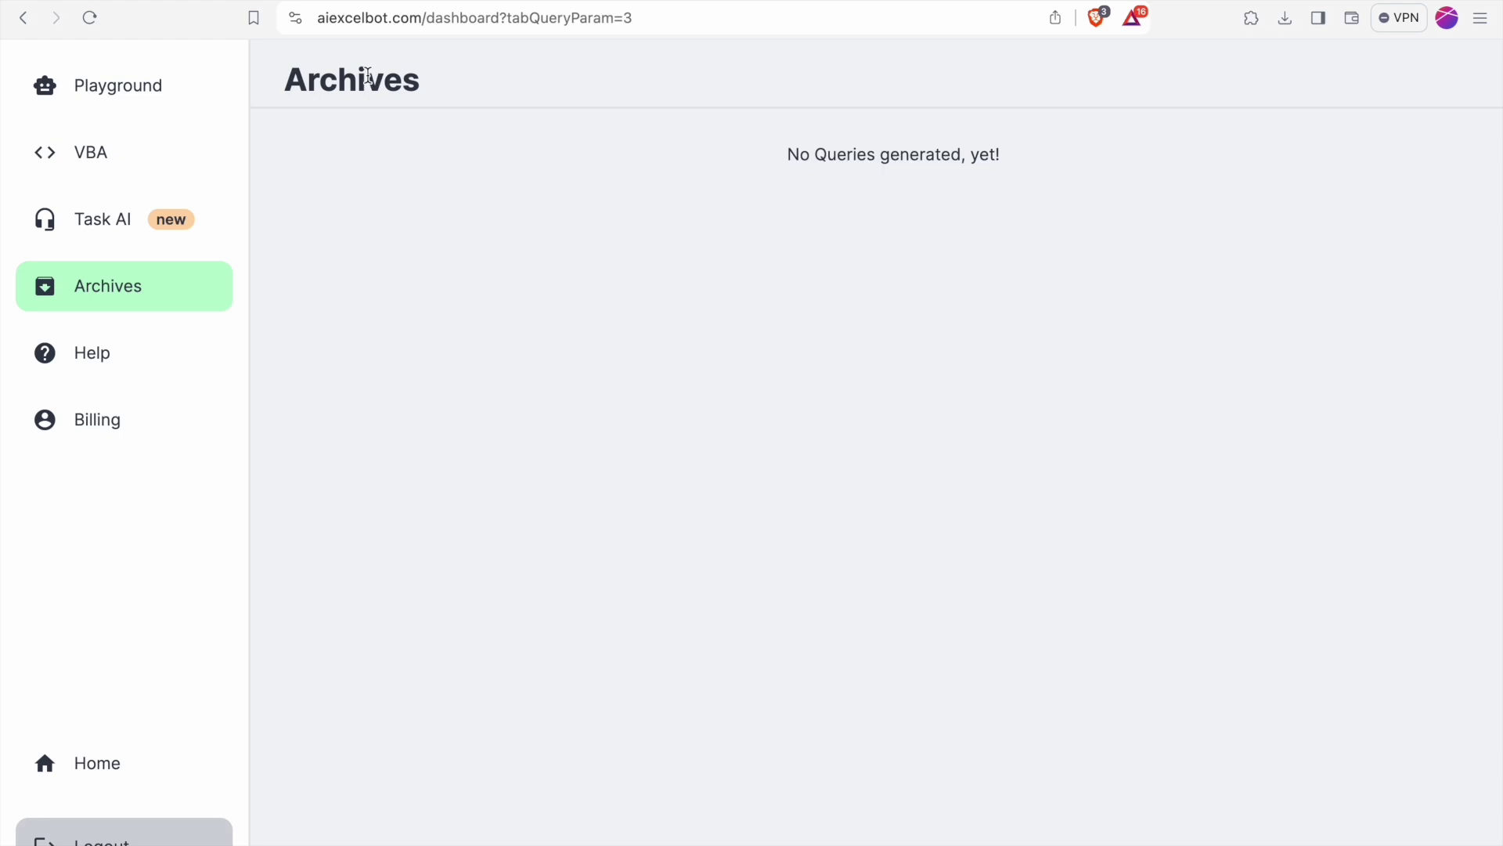
Check the 5 remaining credits on the Billing page, then go back to the Playground
click(116, 426)
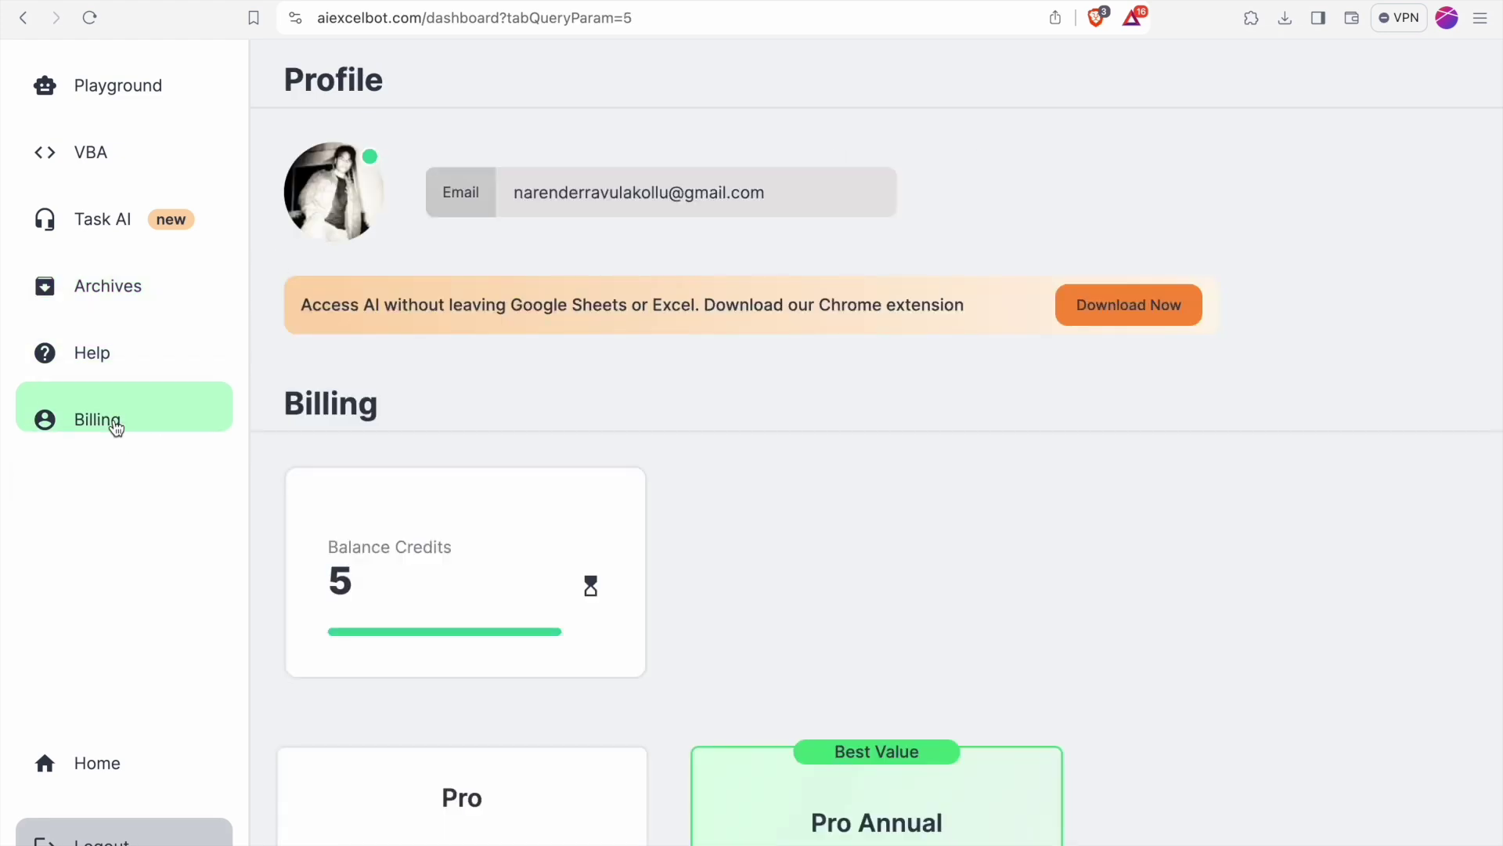
click(119, 92)
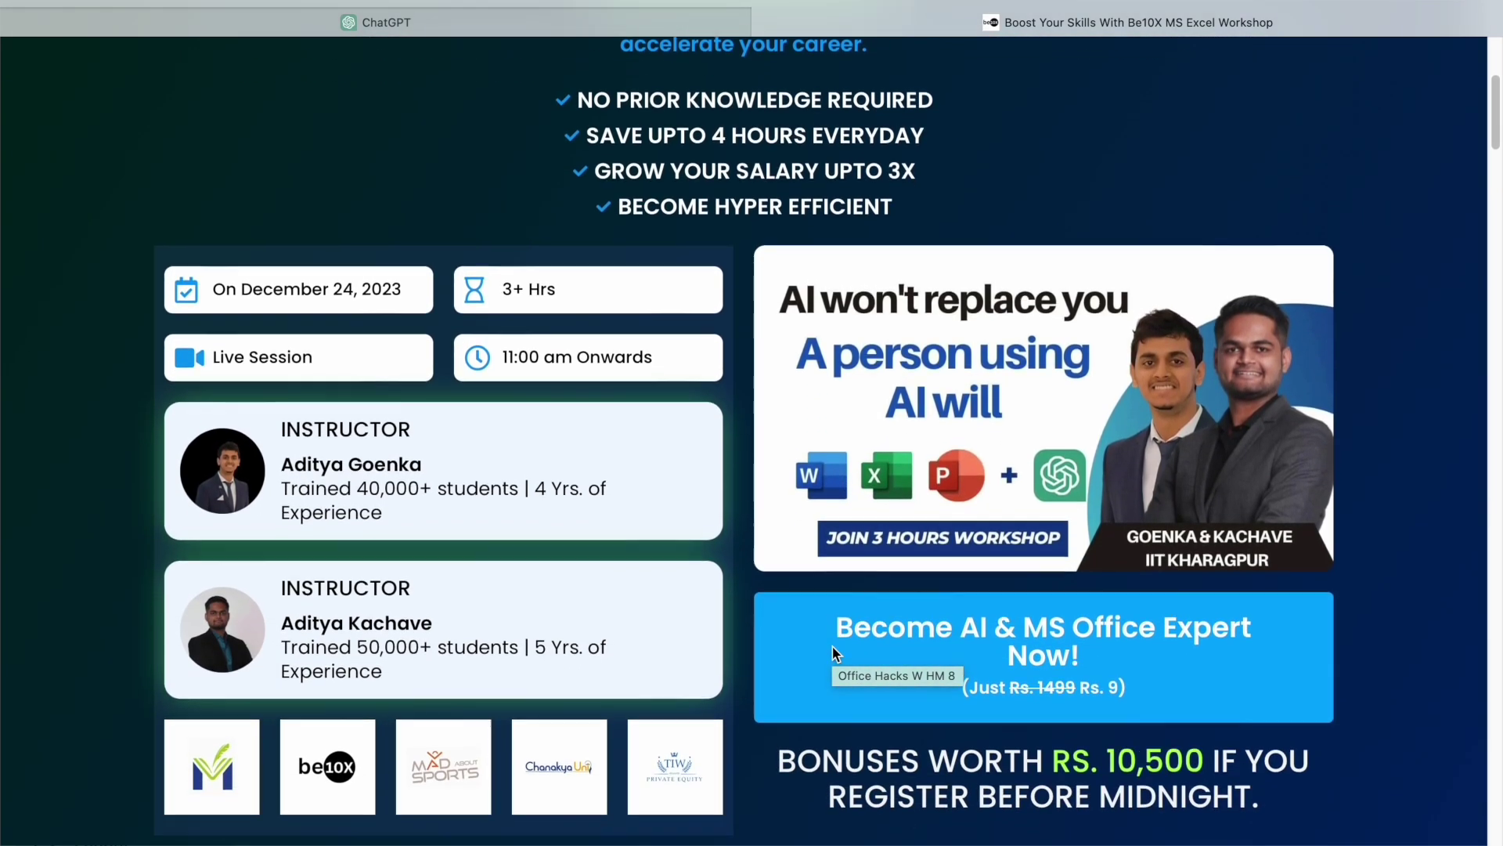
Scroll the Be10X workshop page through its topics, Rs. 11300 bonuses and five-star reviews
scroll(834, 654, down, 5)
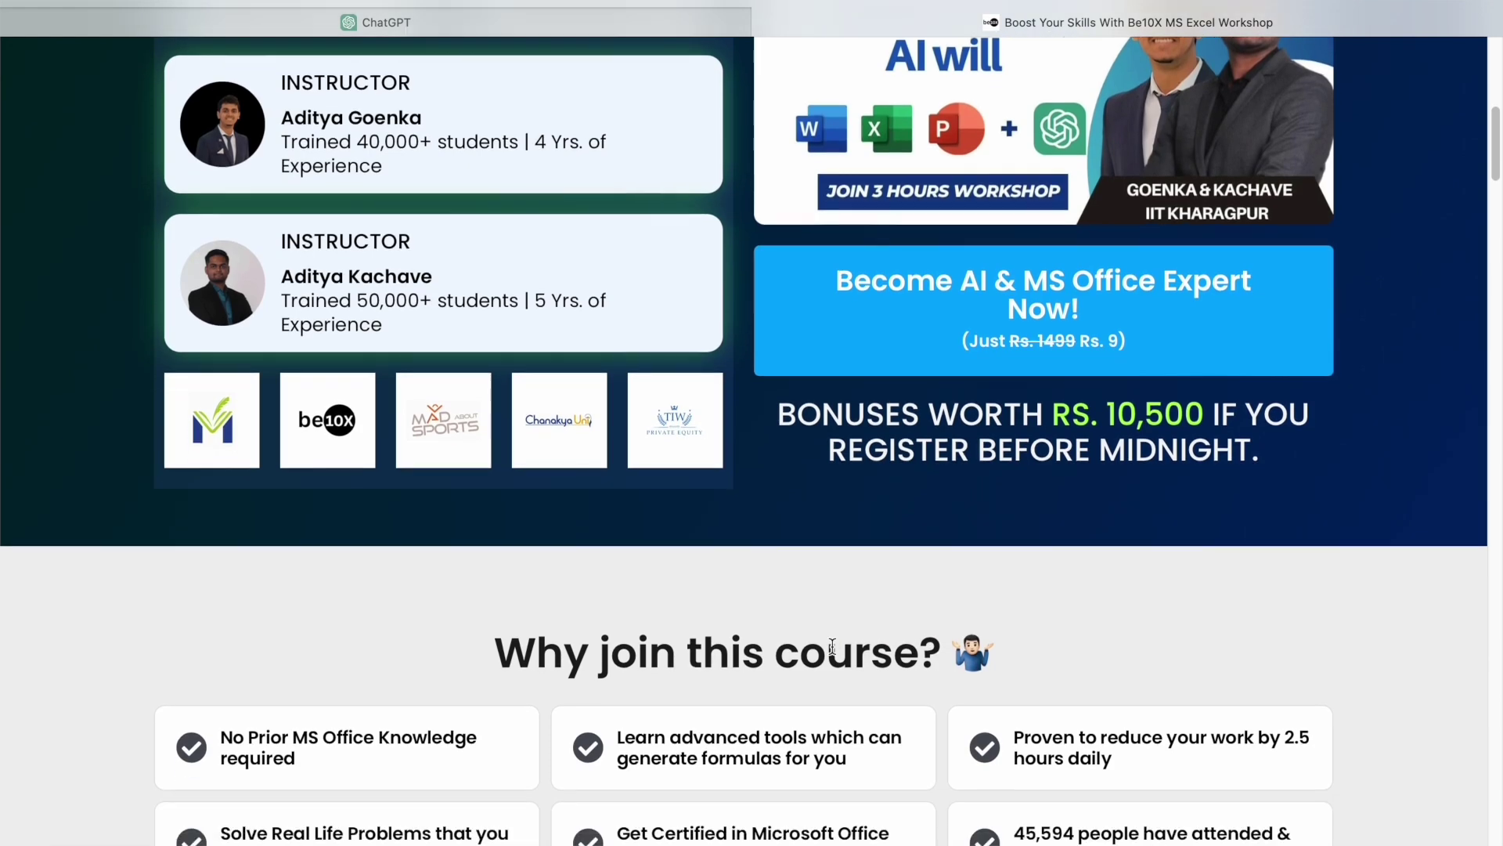
scroll(832, 646, down, 6)
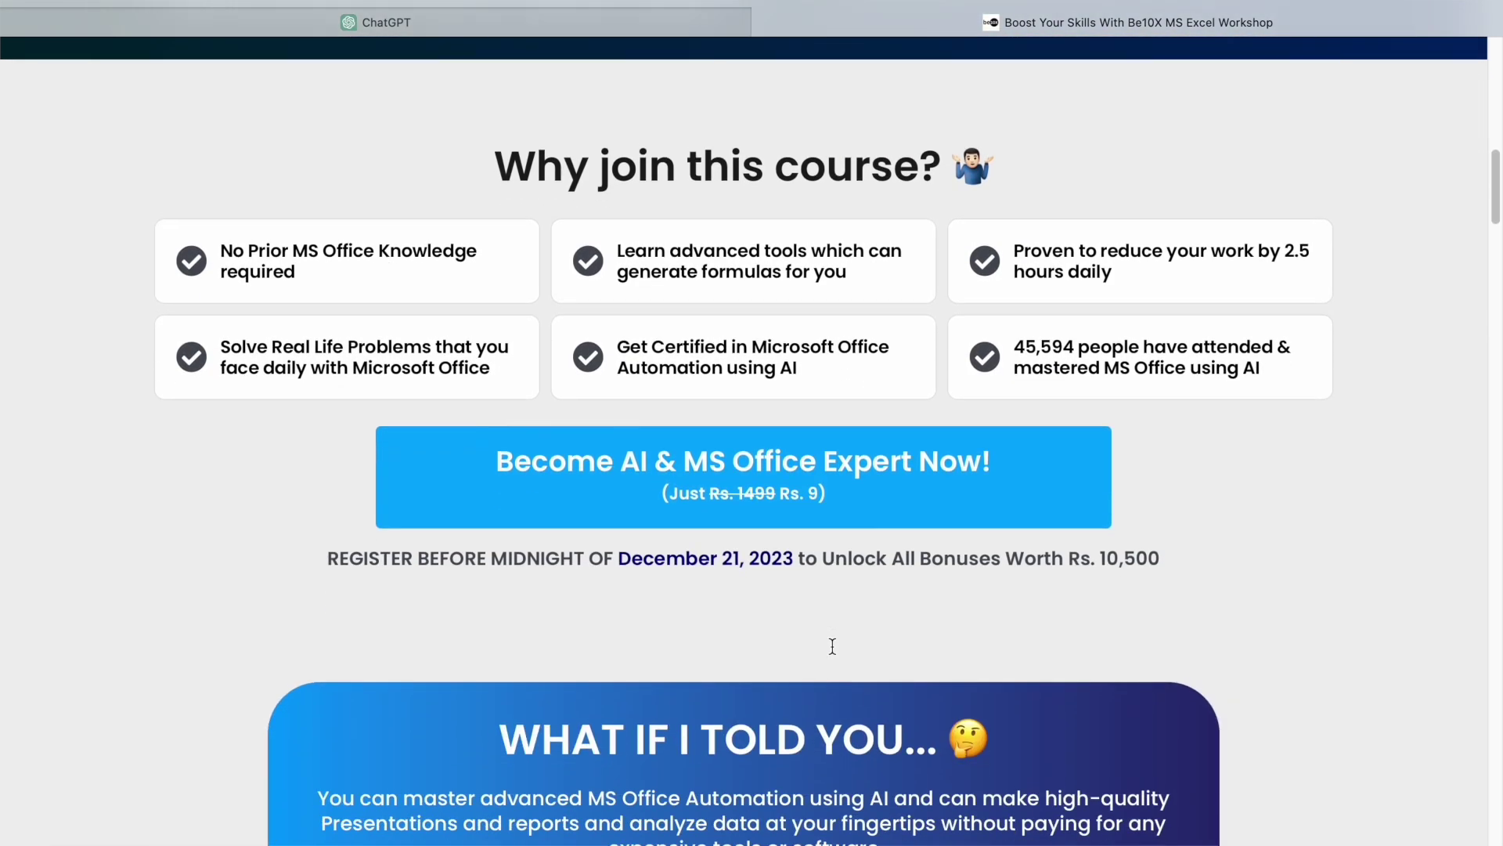
scroll(832, 646, down, 7)
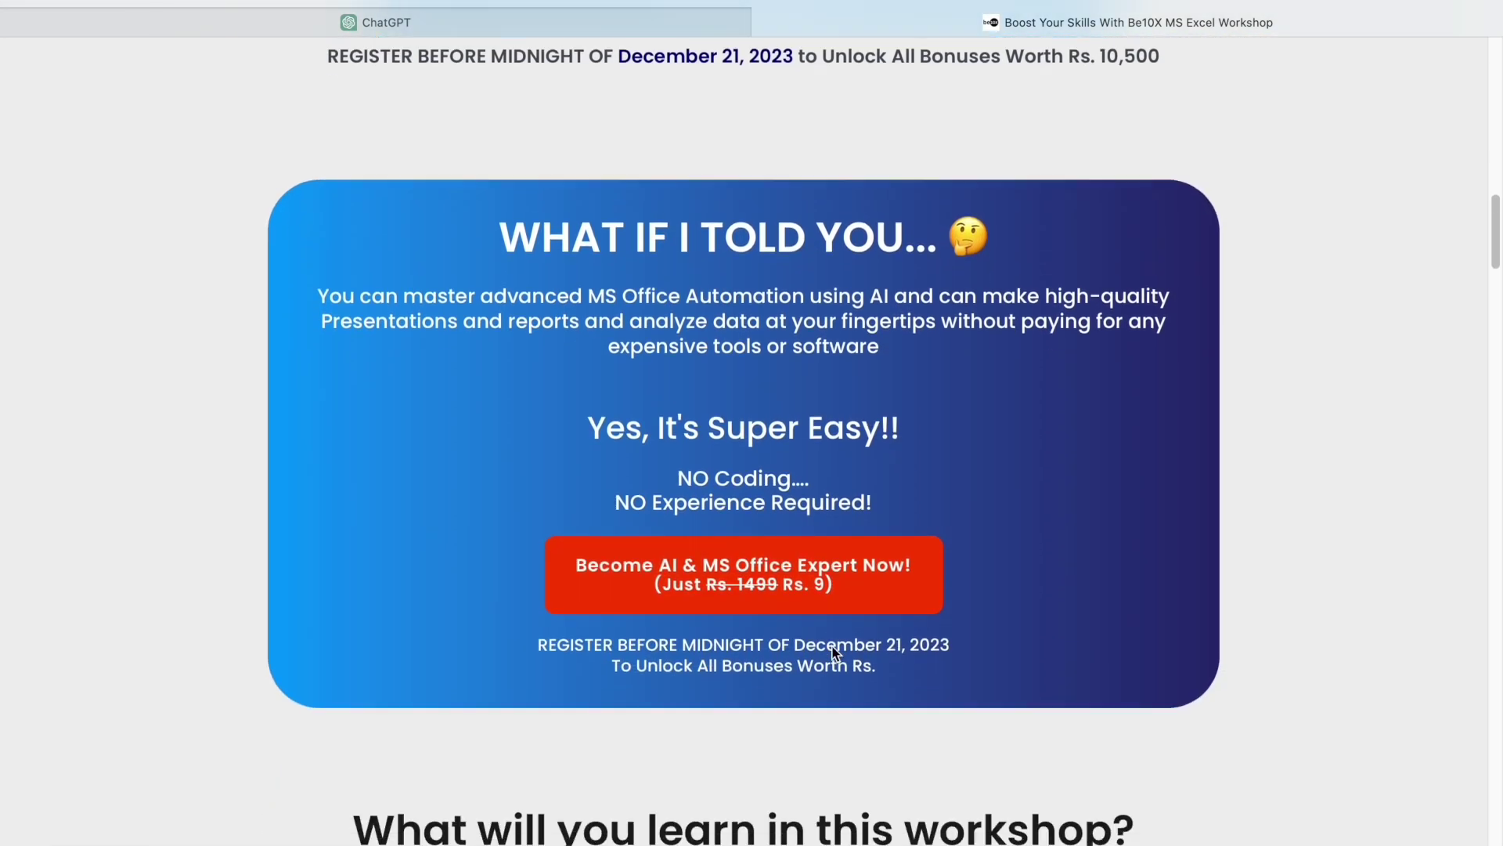
scroll(835, 652, down, 7)
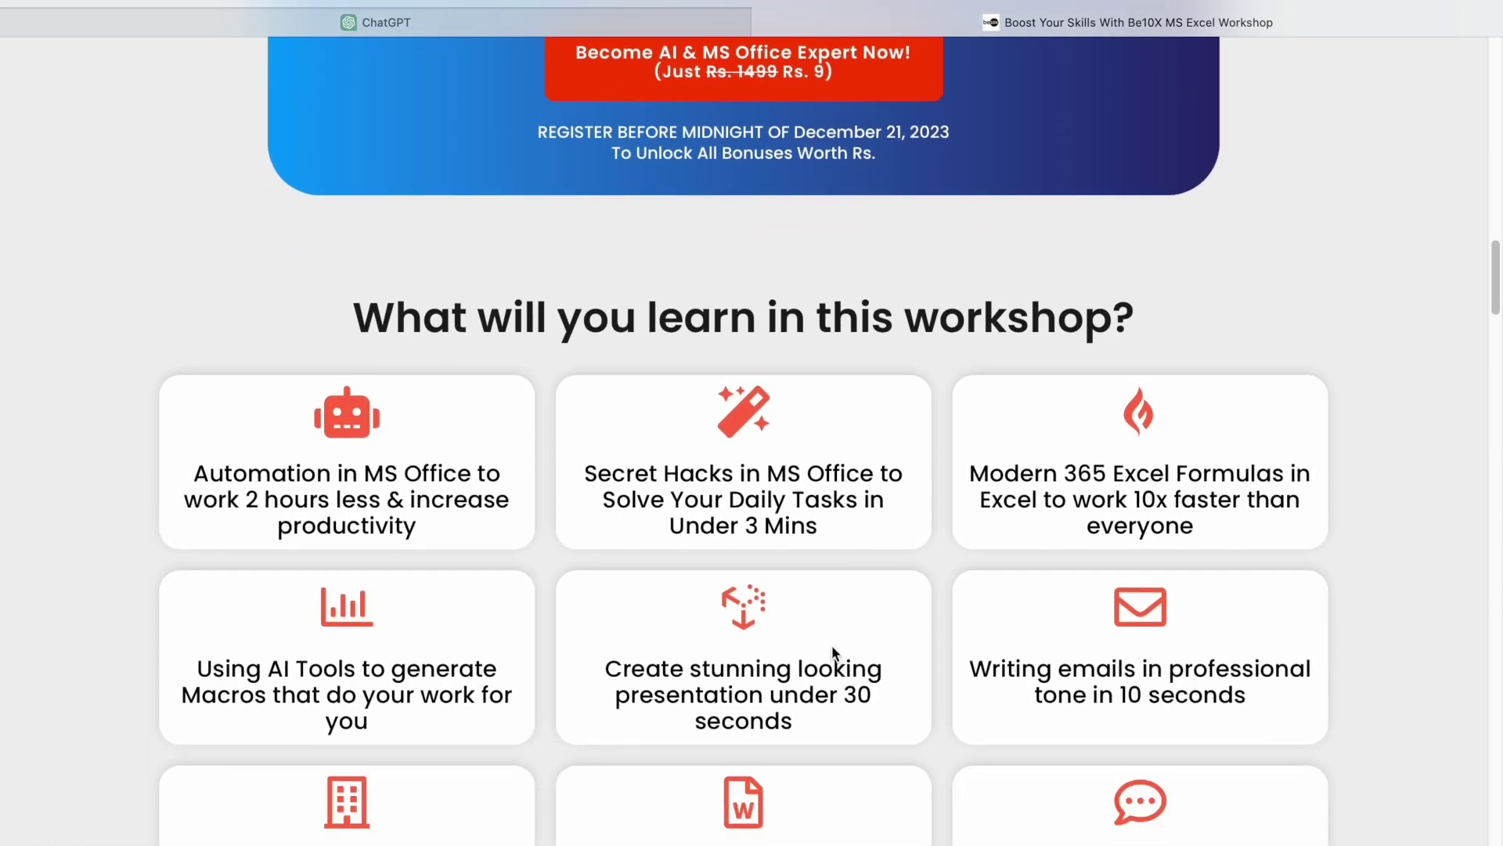
scroll(832, 648, down, 6)
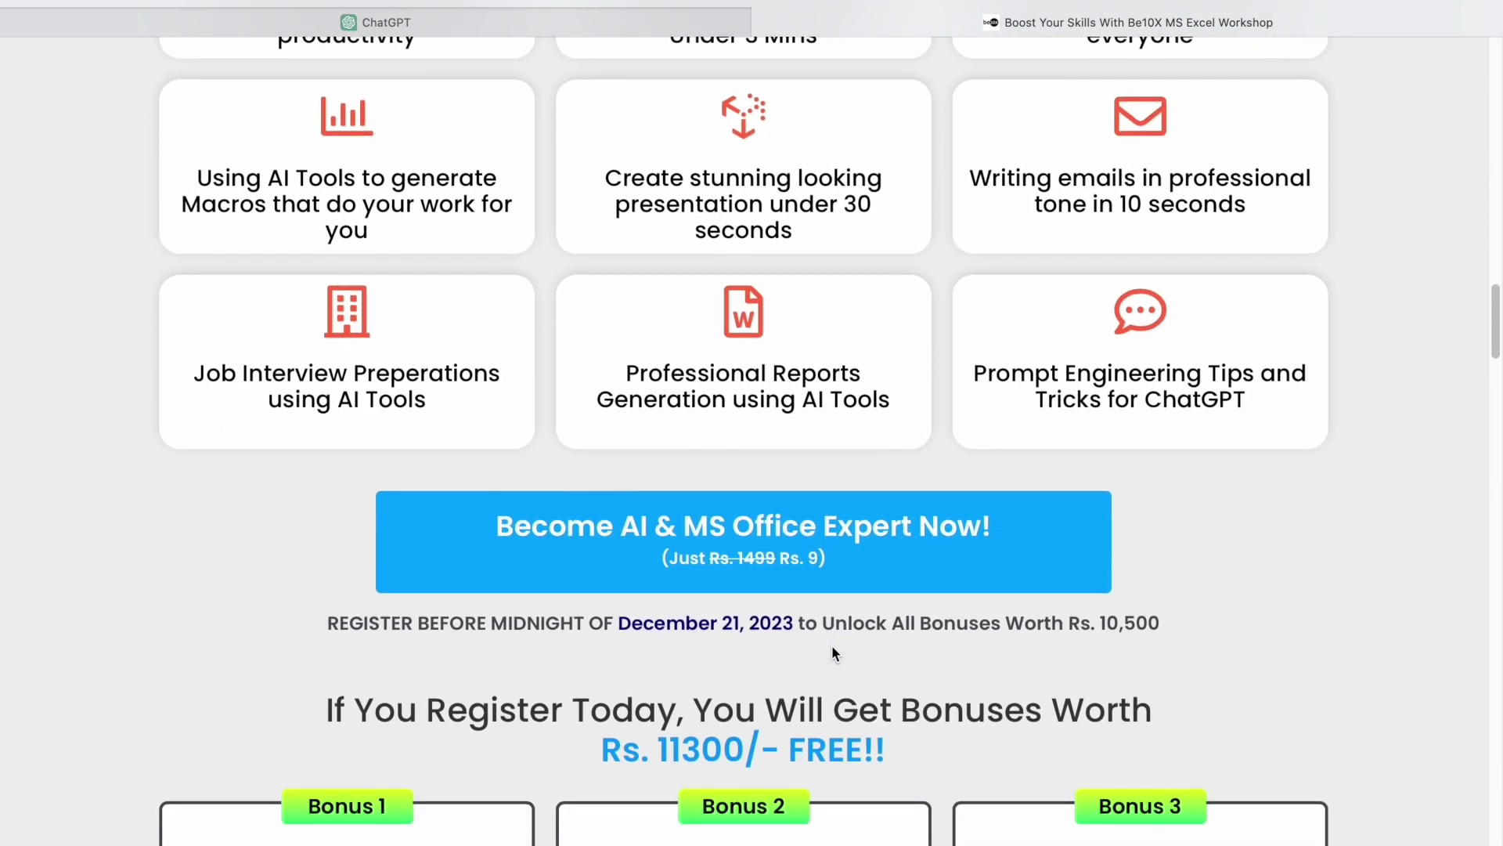
scroll(832, 646, down, 2)
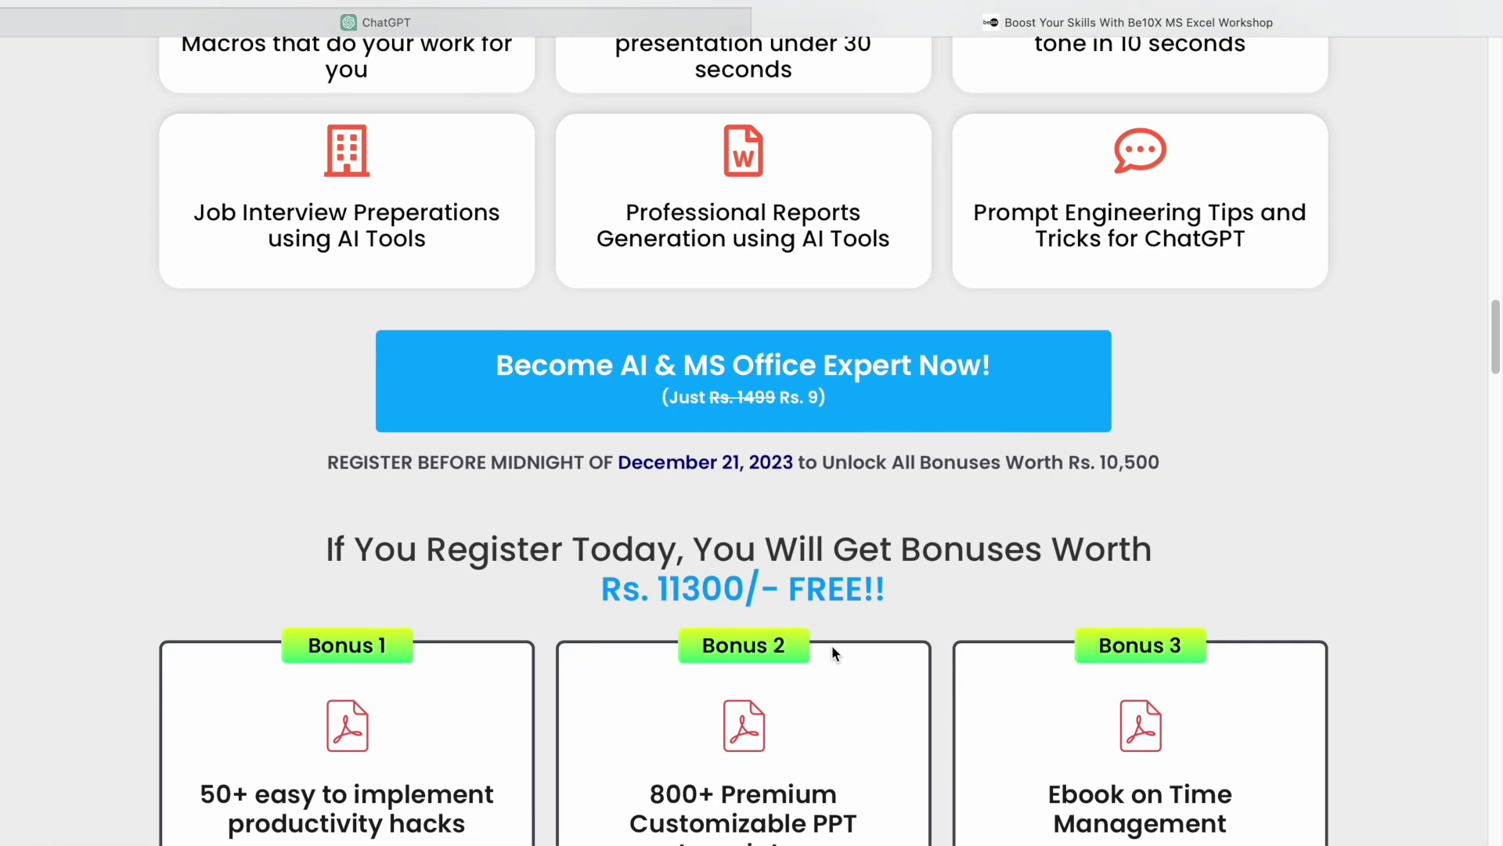
scroll(832, 647, down, 5)
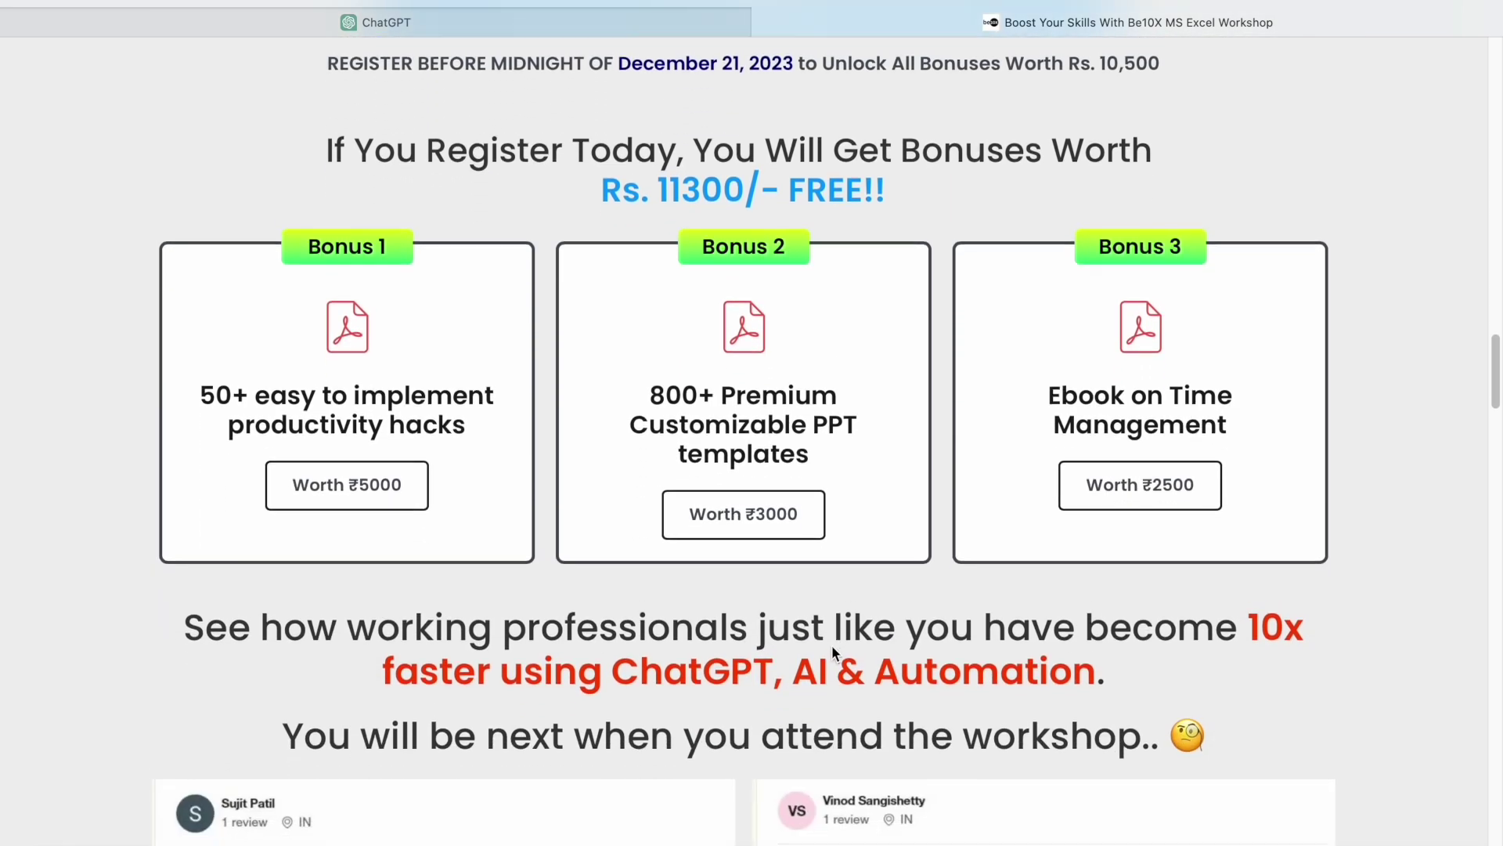
scroll(832, 647, down, 2)
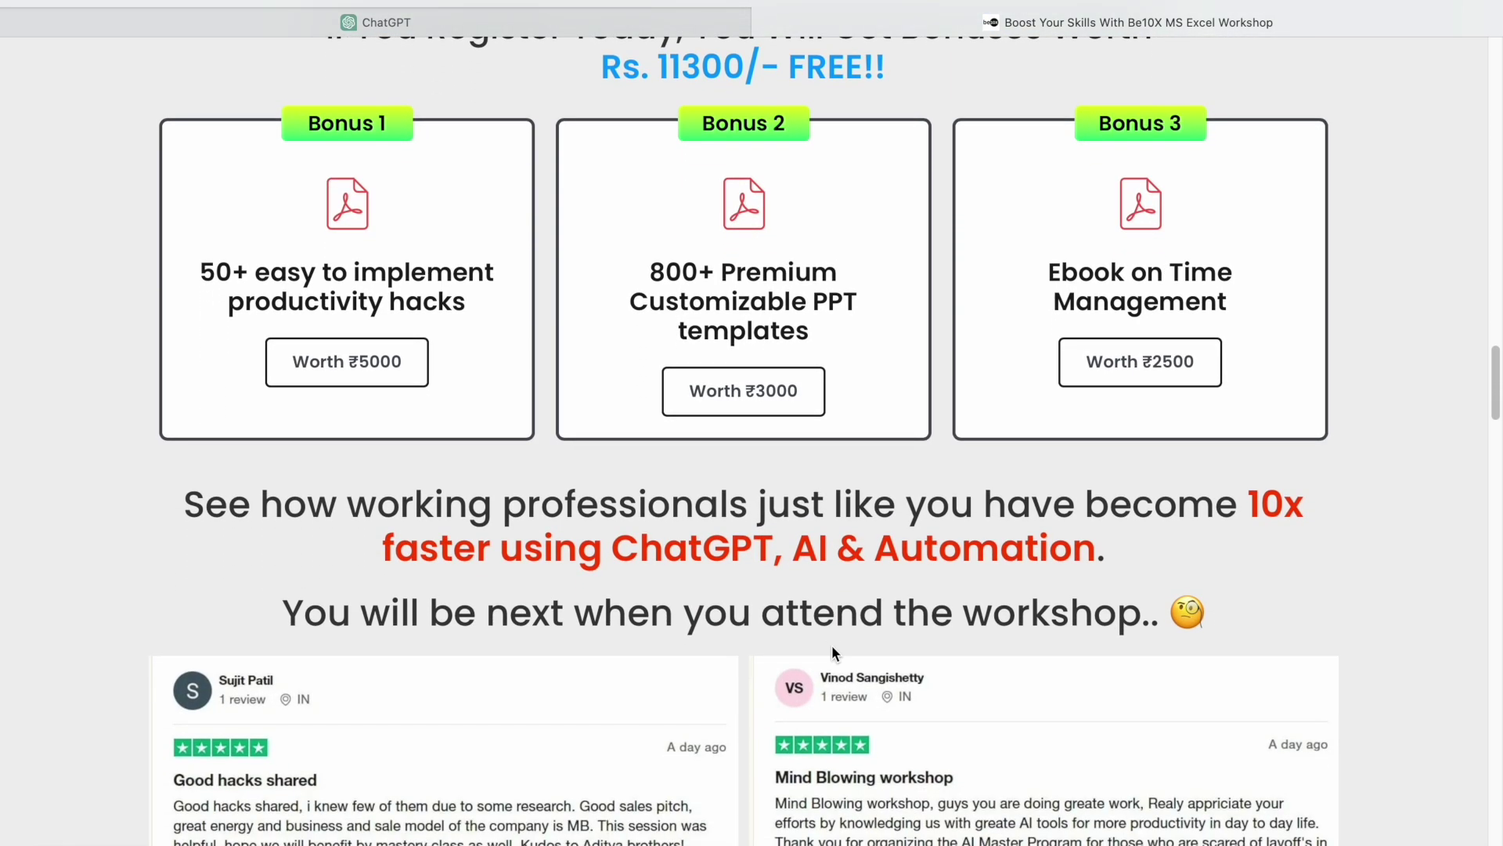
scroll(832, 647, down, 4)
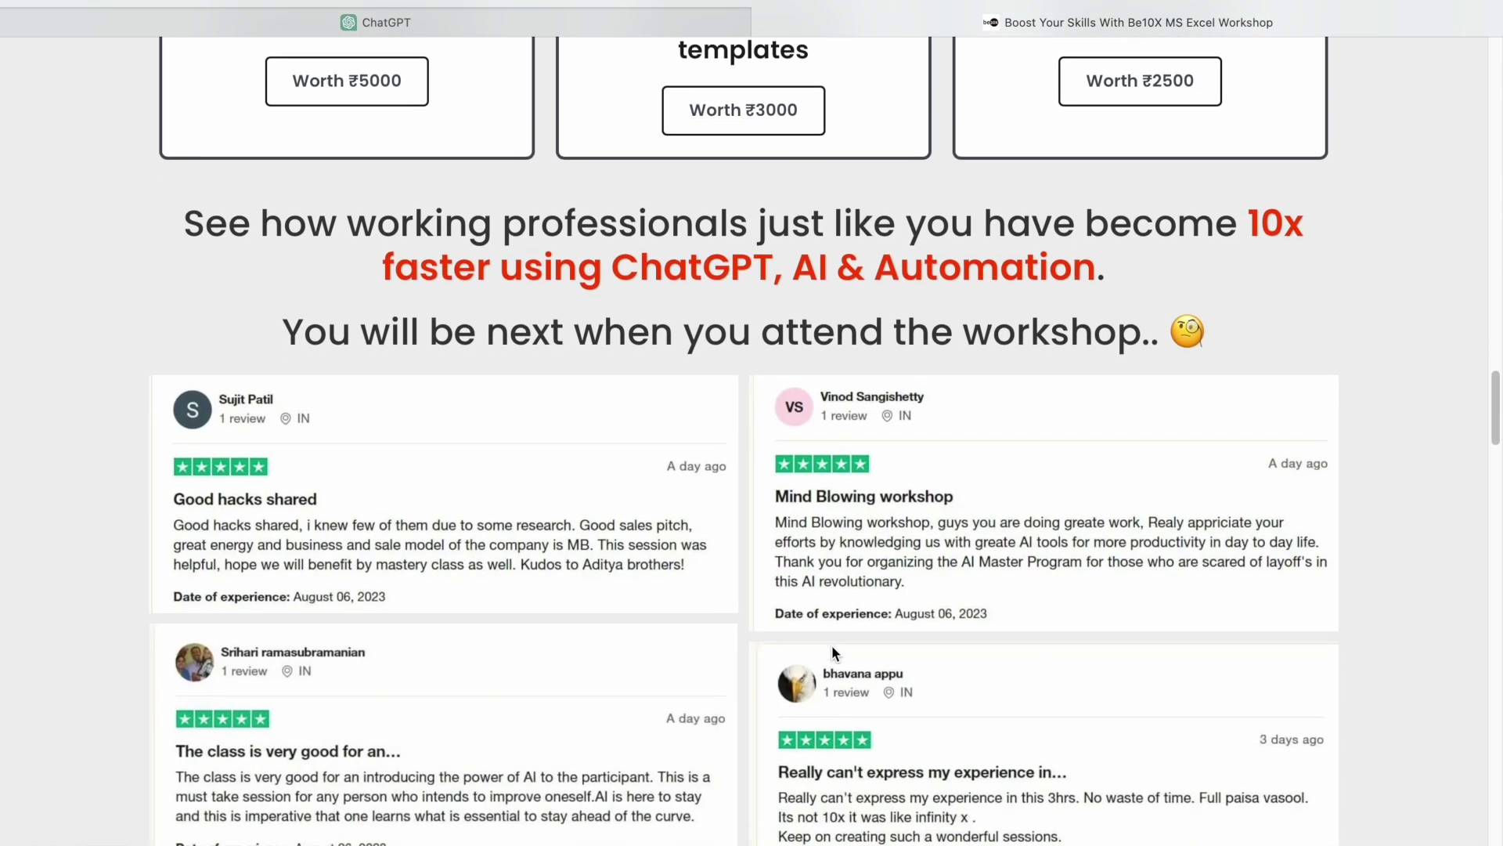
scroll(831, 646, down, 3)
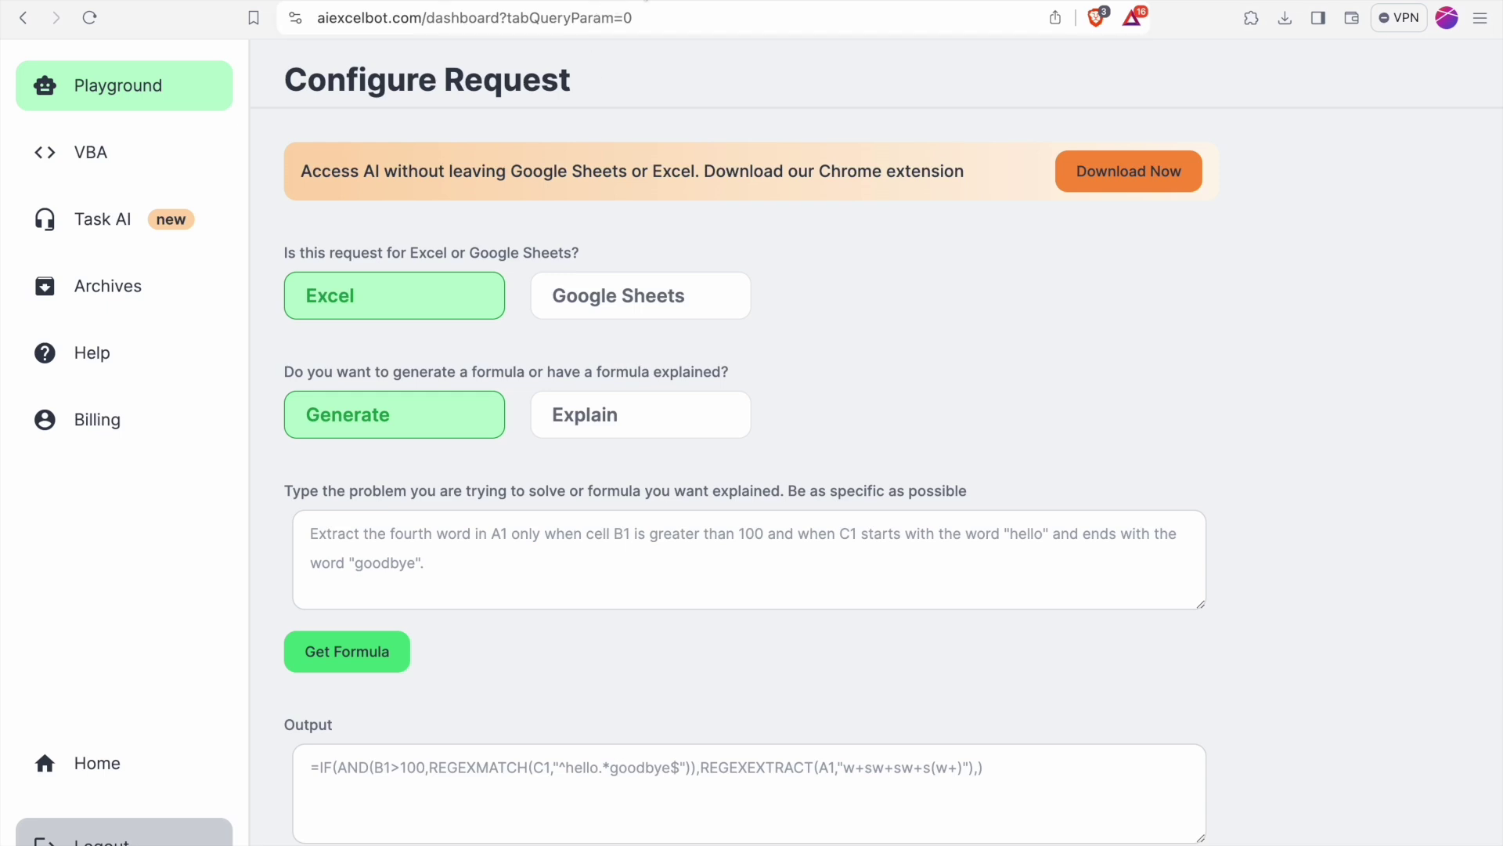
Switch to the Formulas HQ tab and scroll through its Home dashboard tool cards
key(ctrl+Tab)
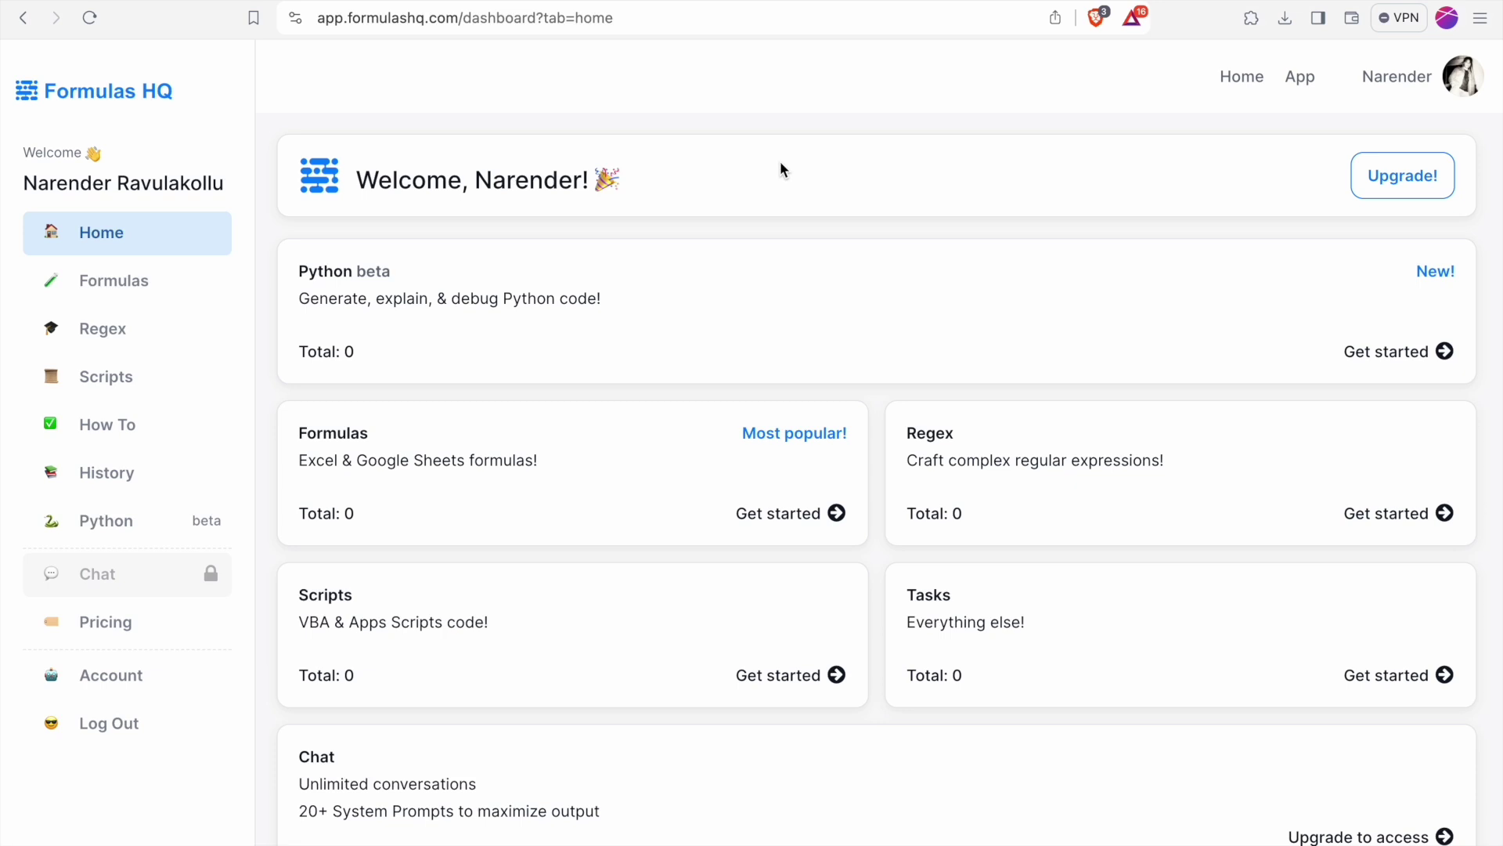
scroll(780, 163, down, 5)
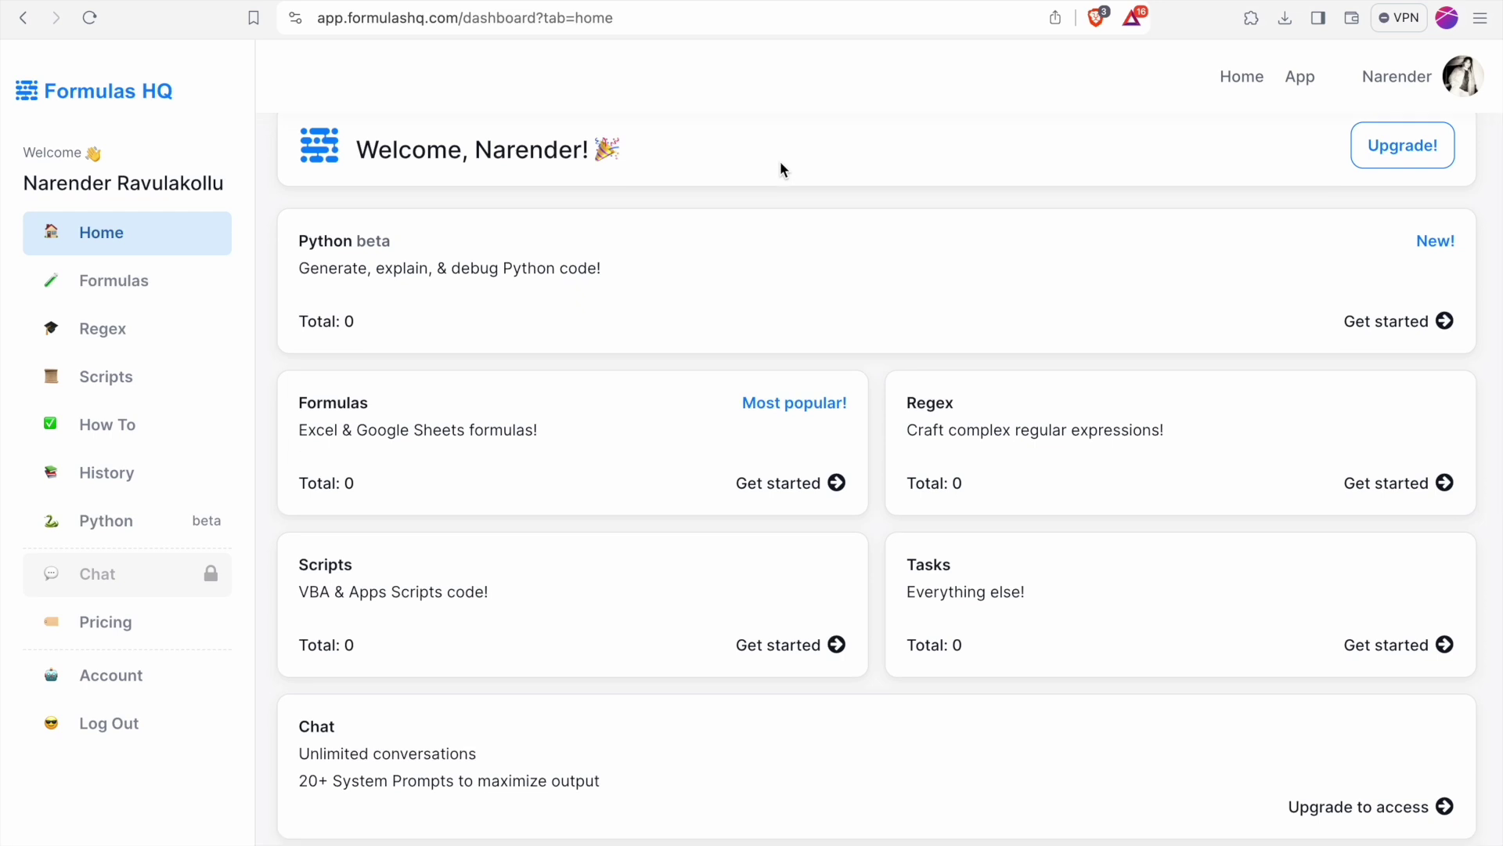
scroll(780, 196, up, 6)
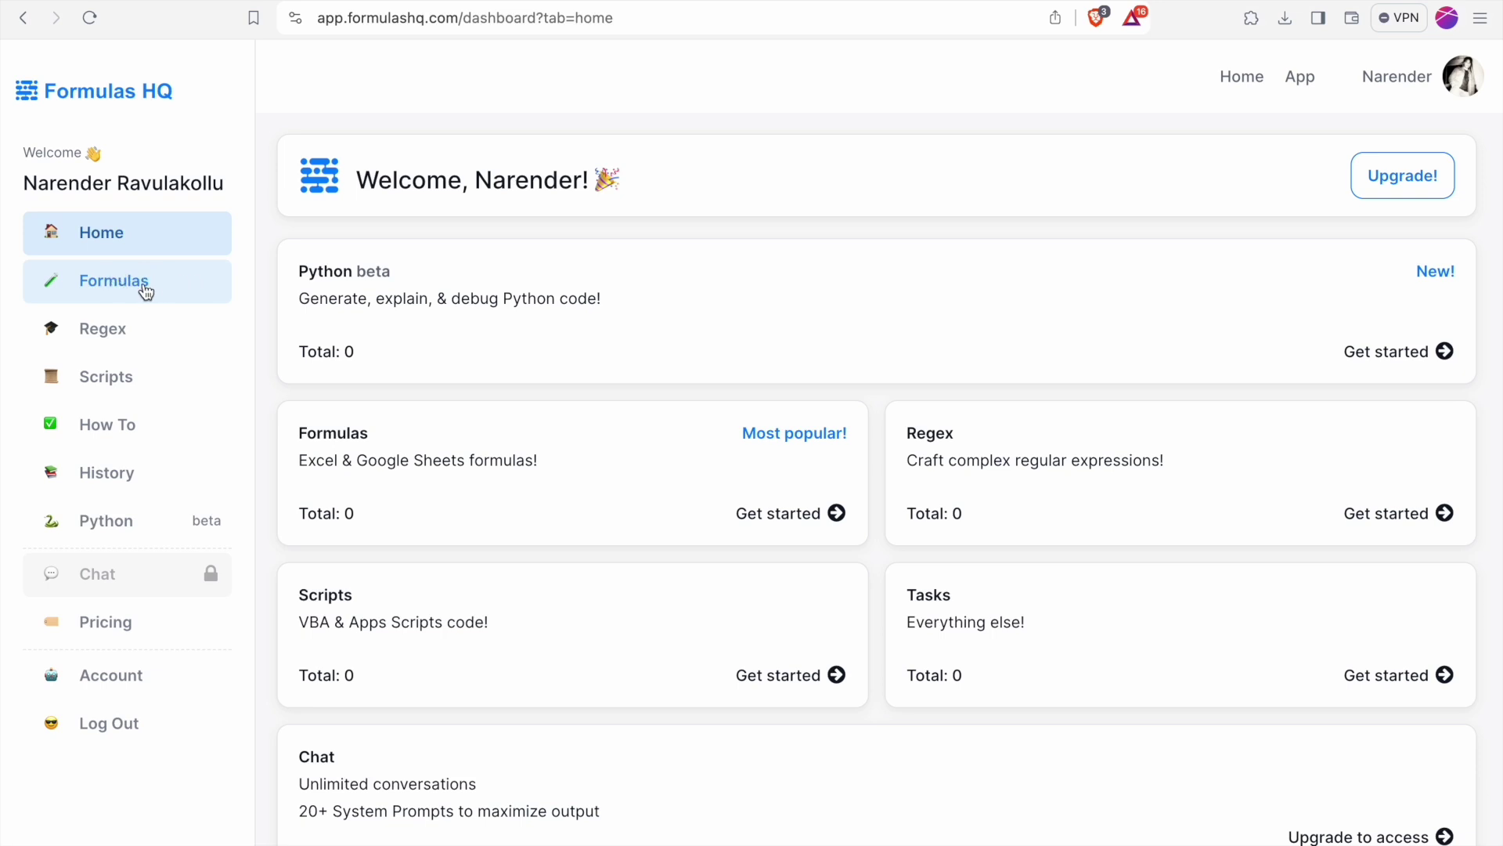
View Formulas HQ's formula generator, then open its Regex tool
click(147, 292)
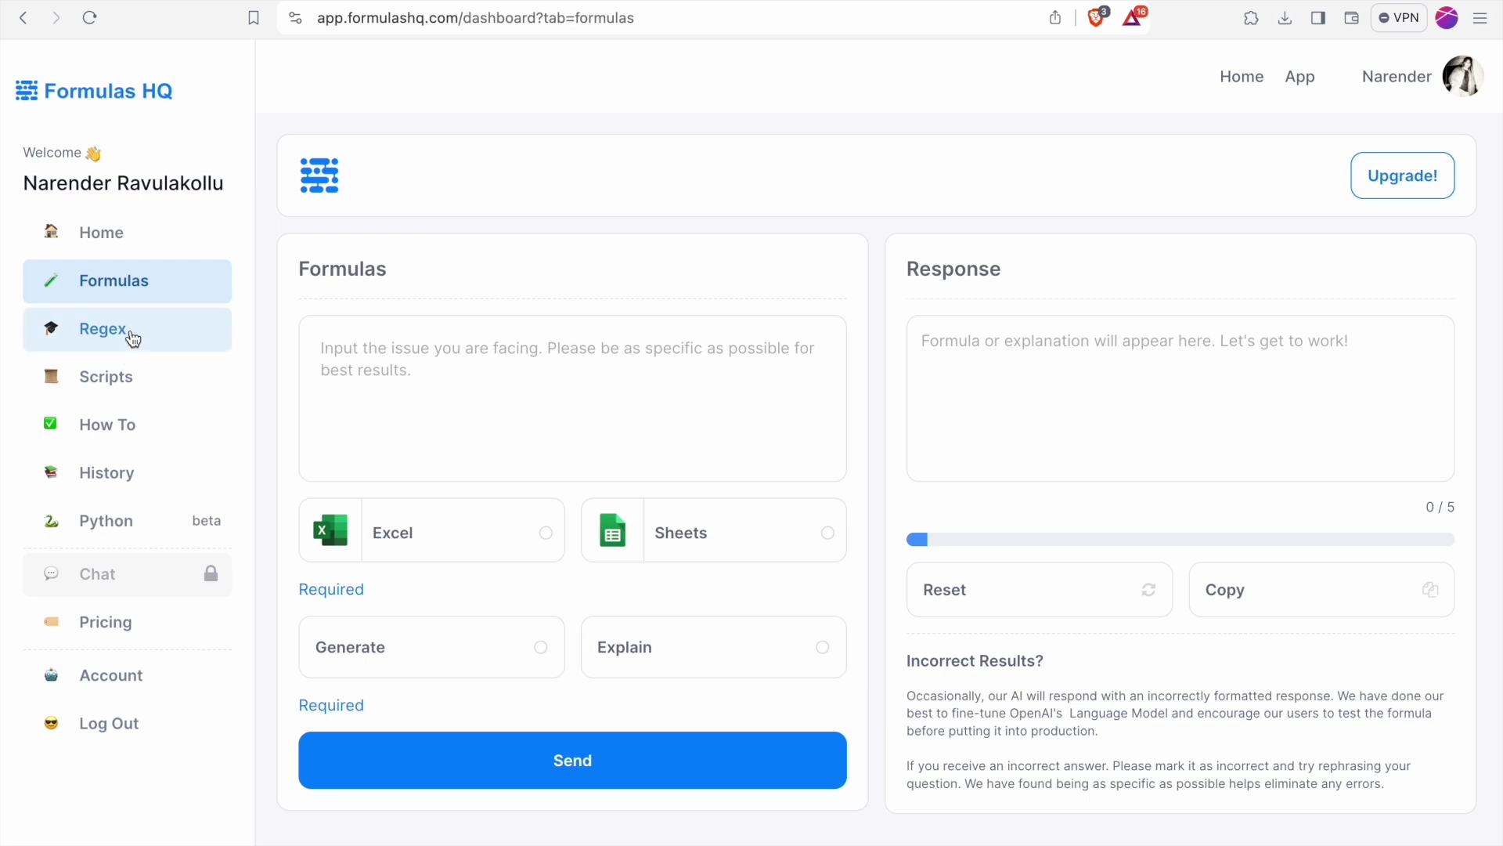
click(103, 329)
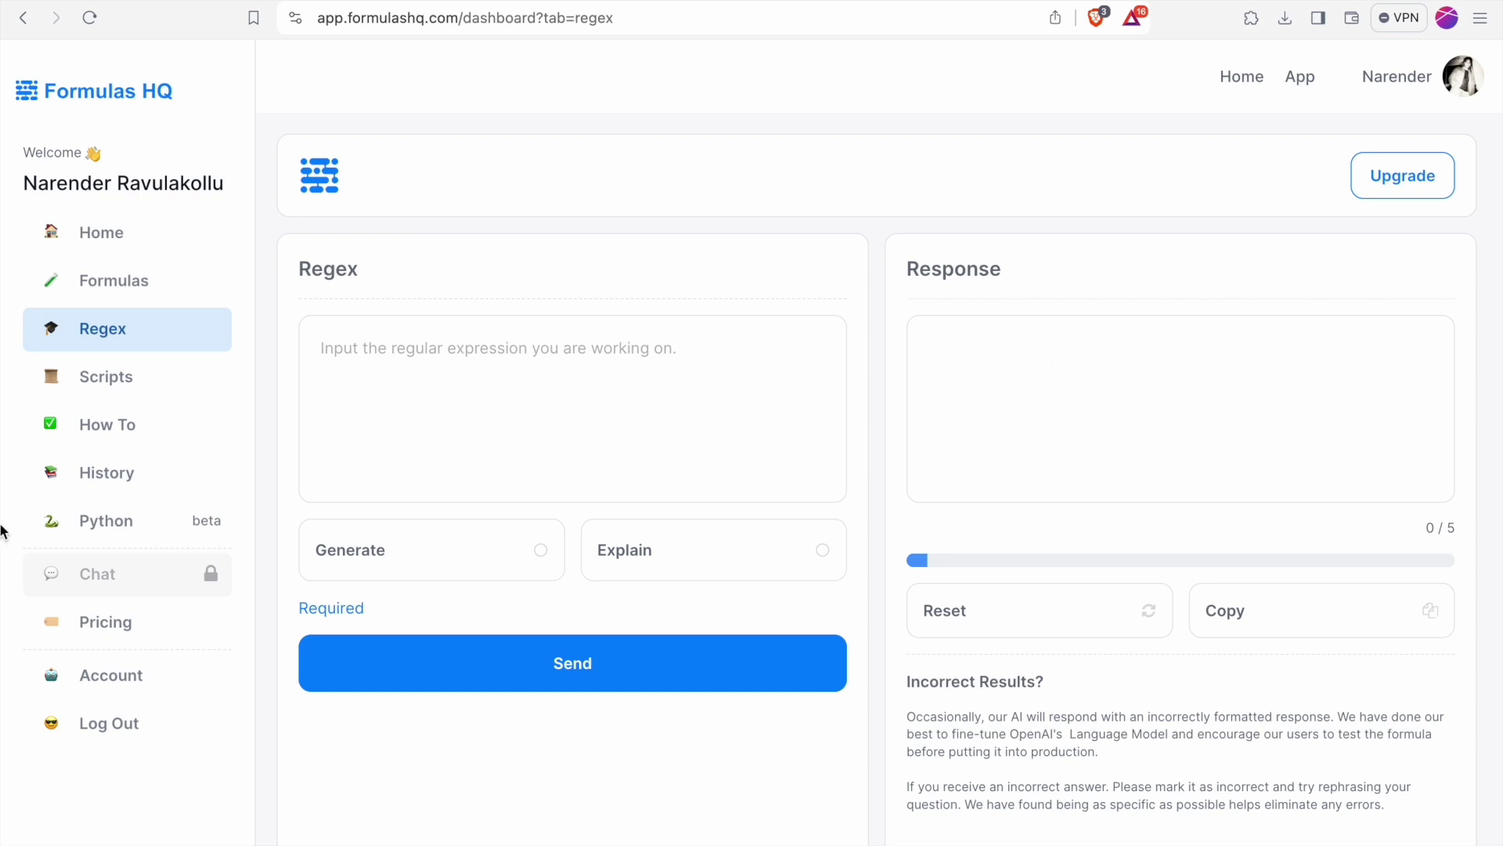
Browse Formulas HQ's Scripts, How To, History and Python tools, clicking into the Python request box
click(153, 379)
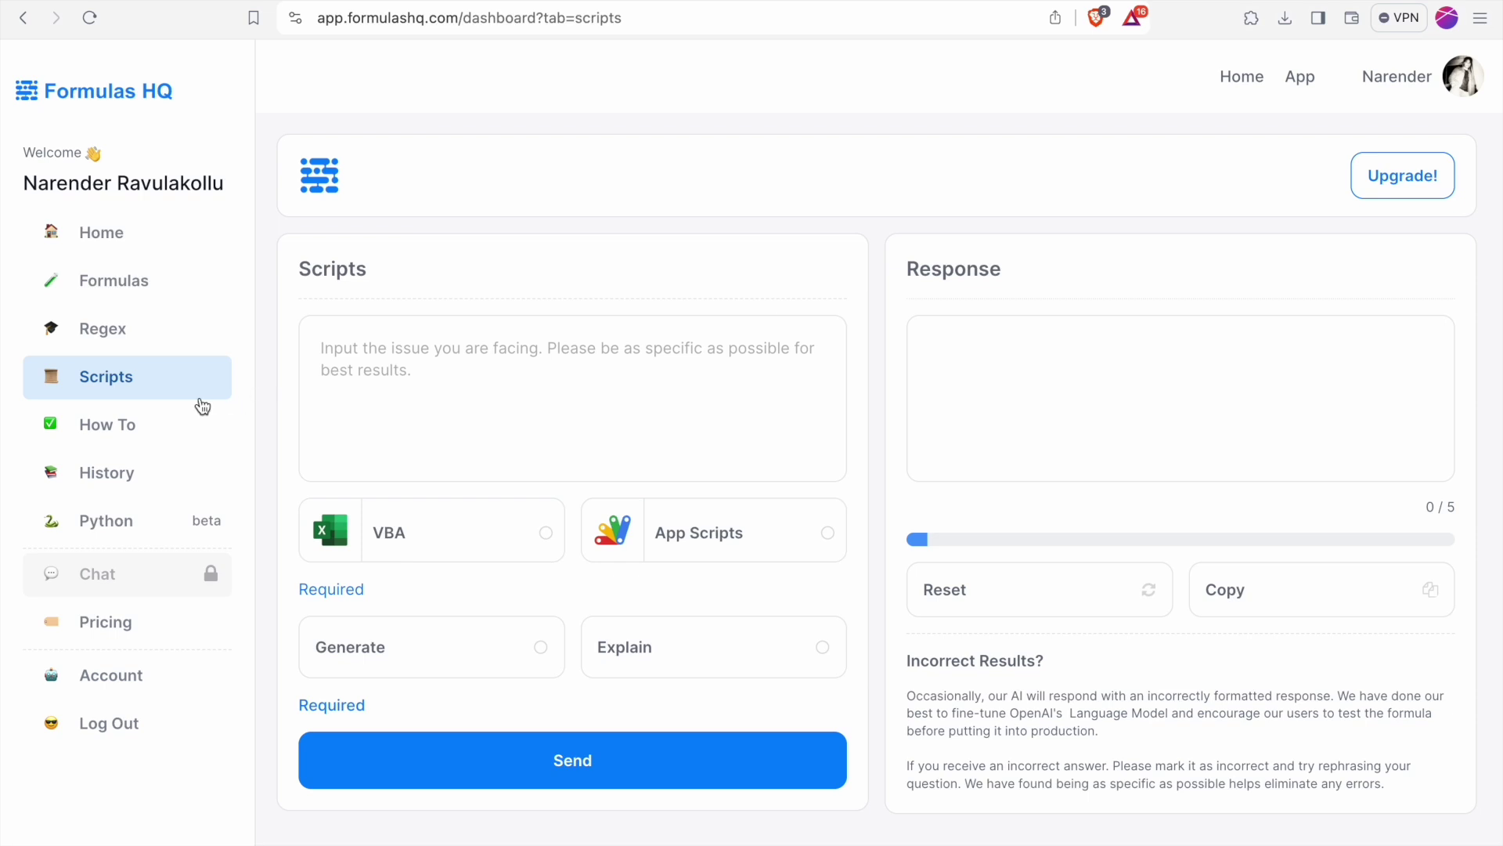
click(151, 425)
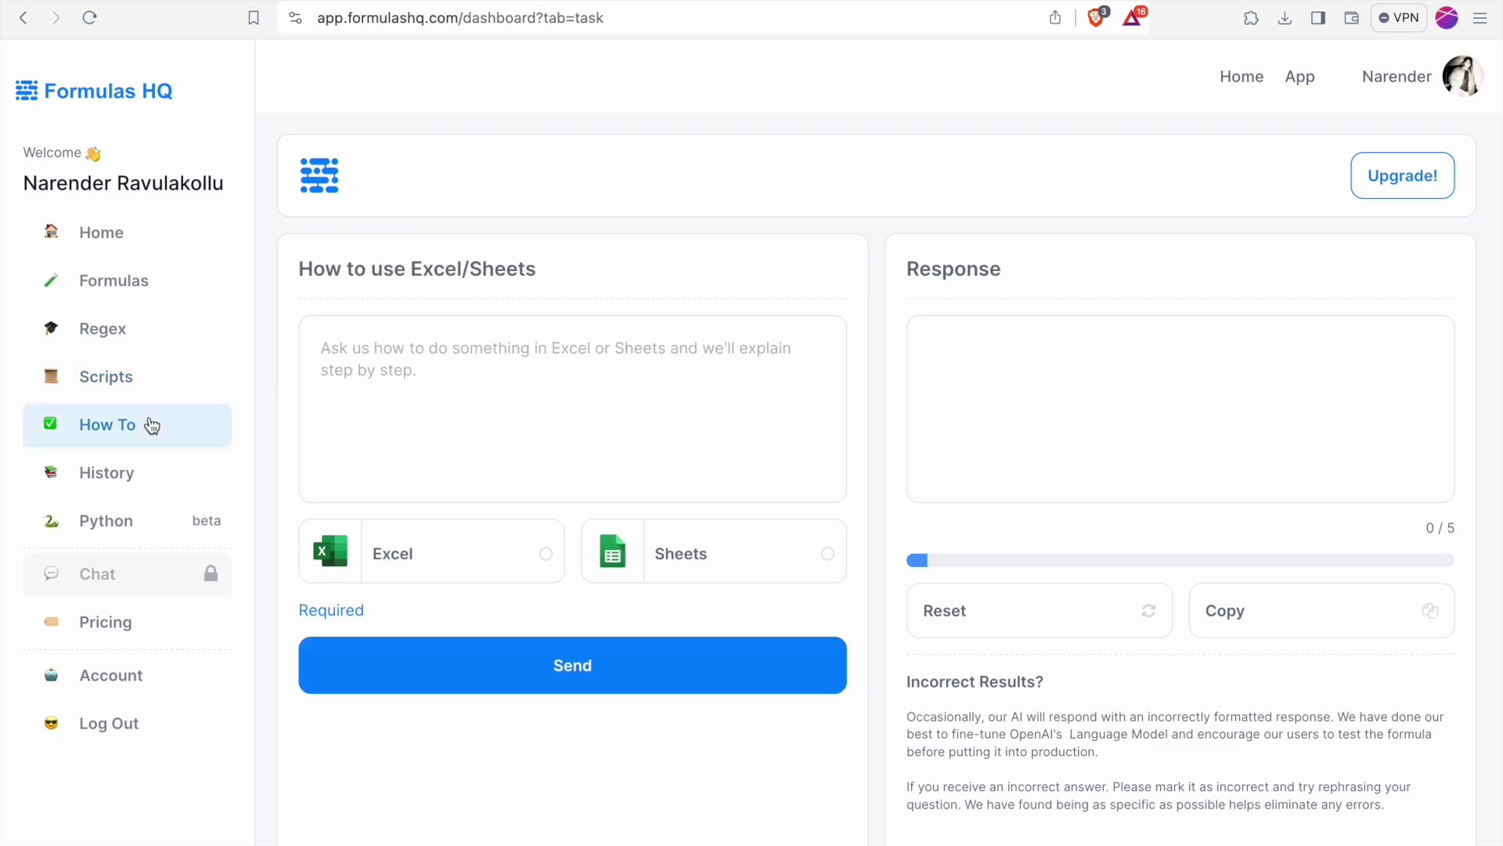
click(148, 476)
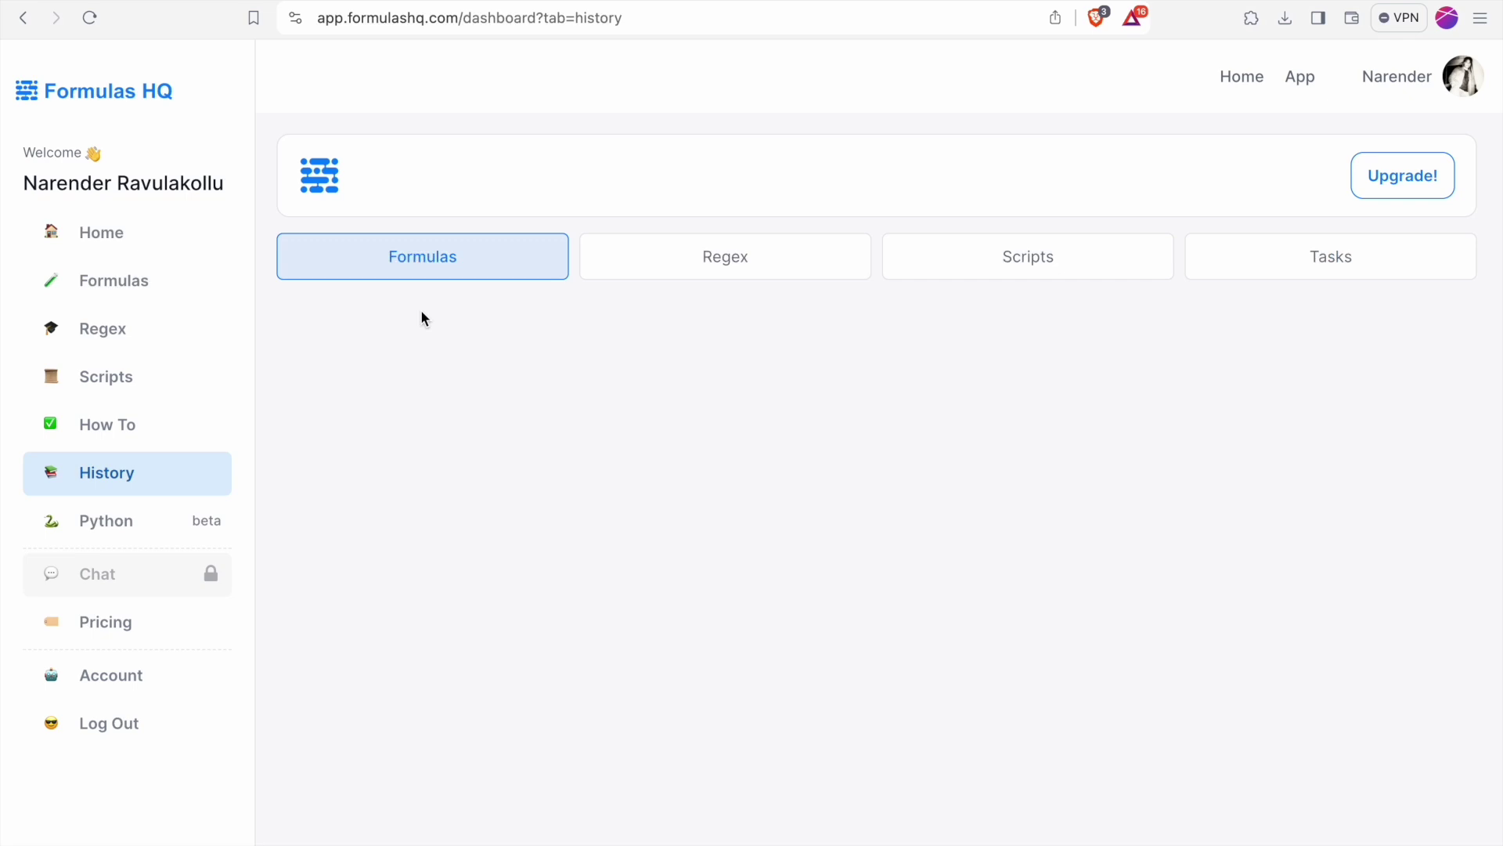
click(167, 530)
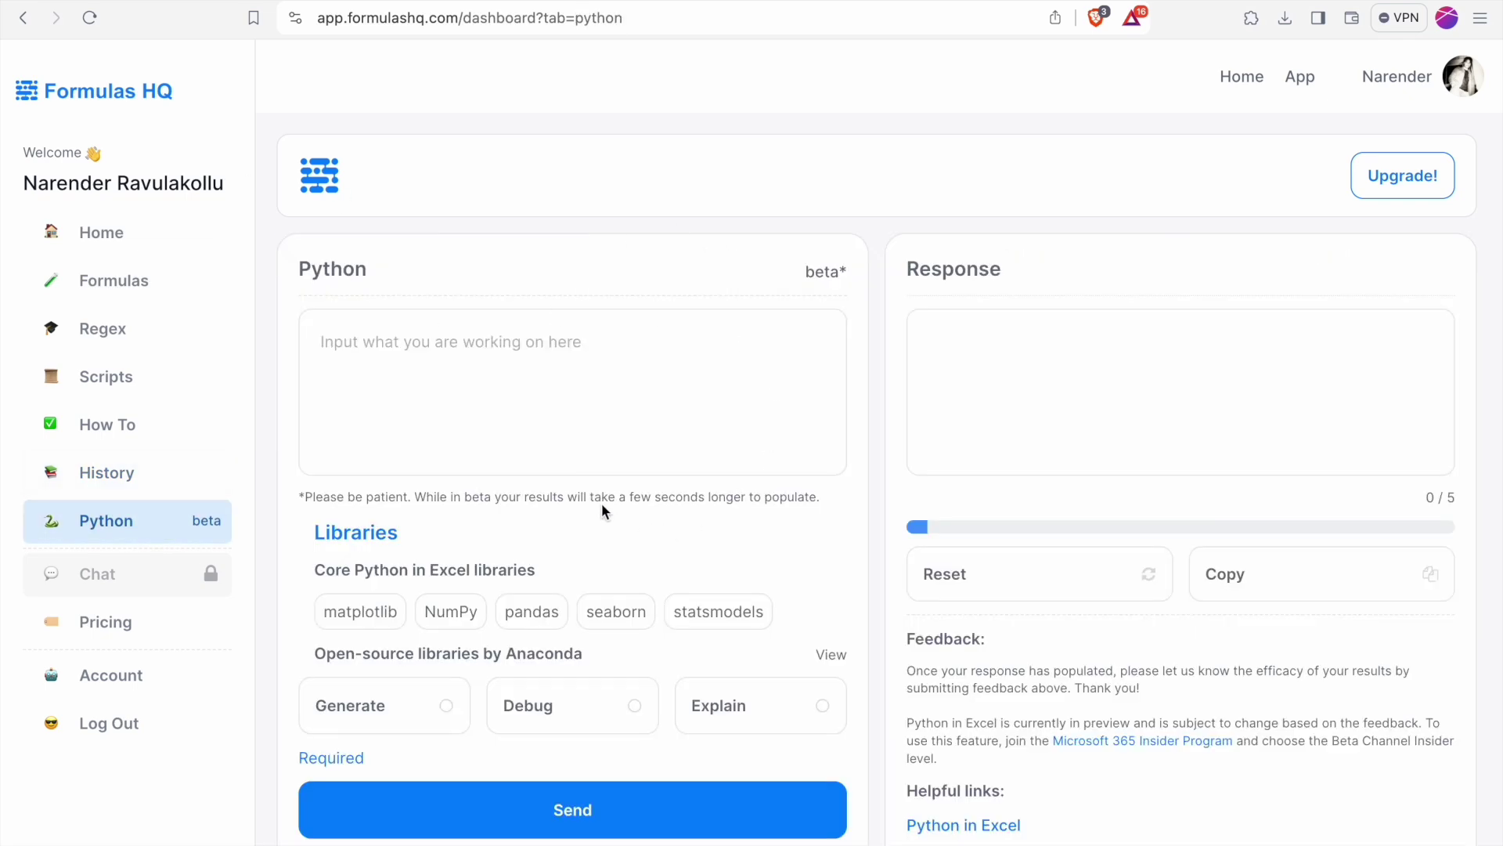
click(438, 357)
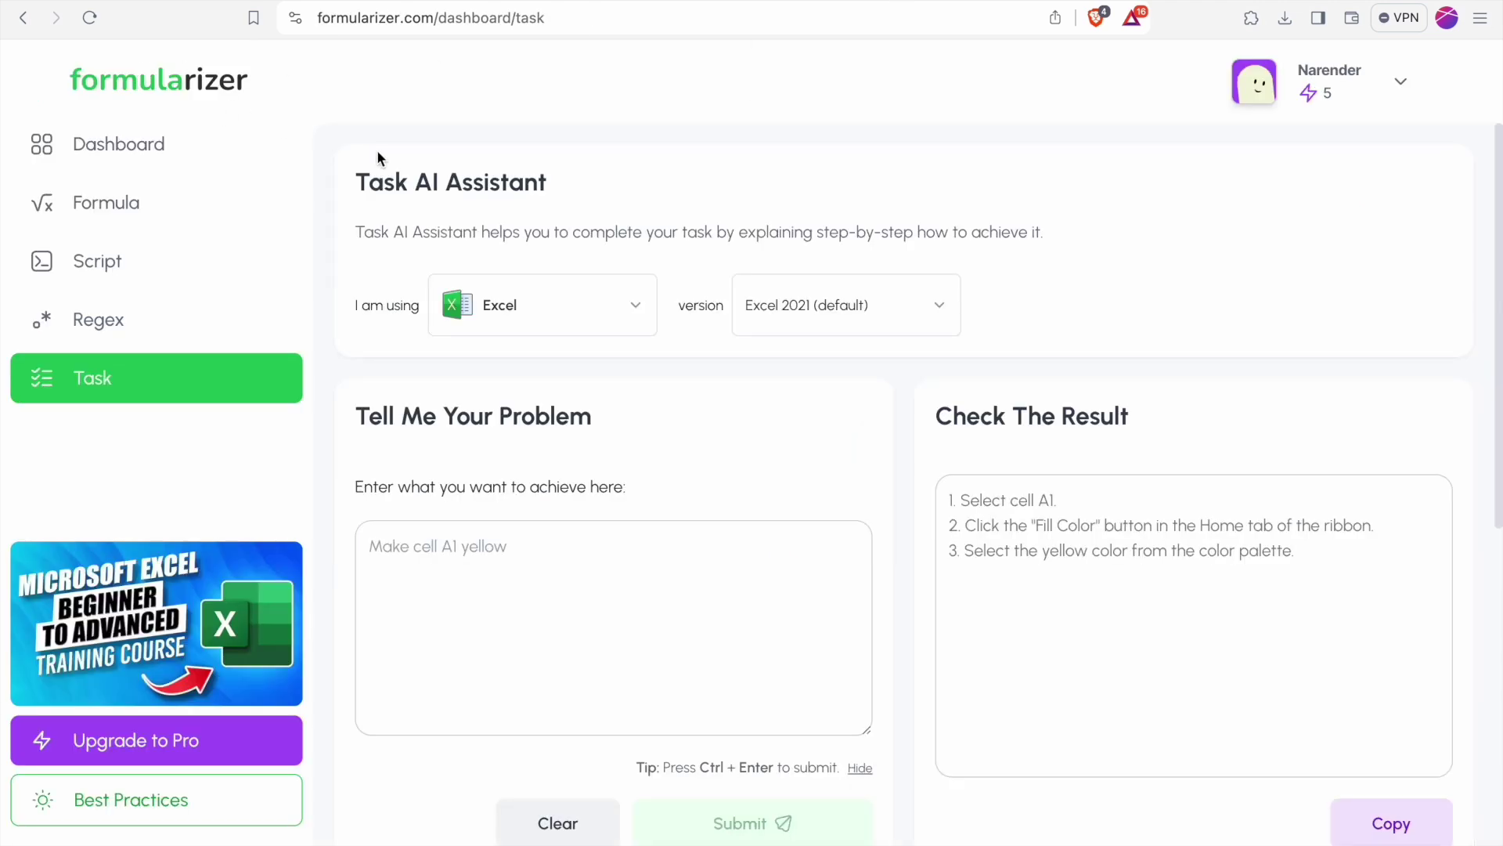
Open Formularizer's Formula AI Assistant and review its program list, keeping Excel selected
click(167, 159)
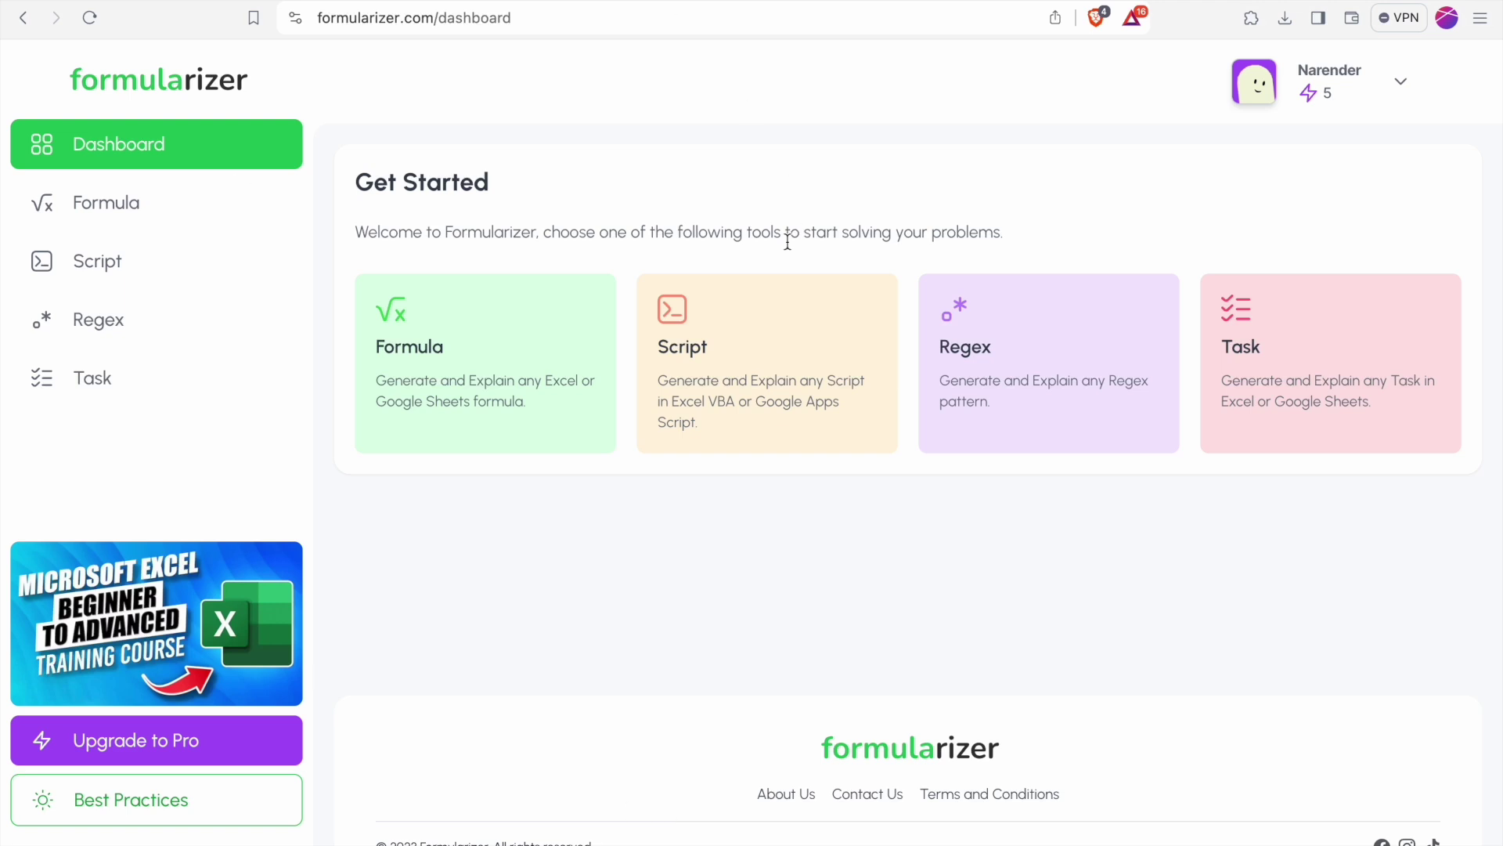
click(210, 217)
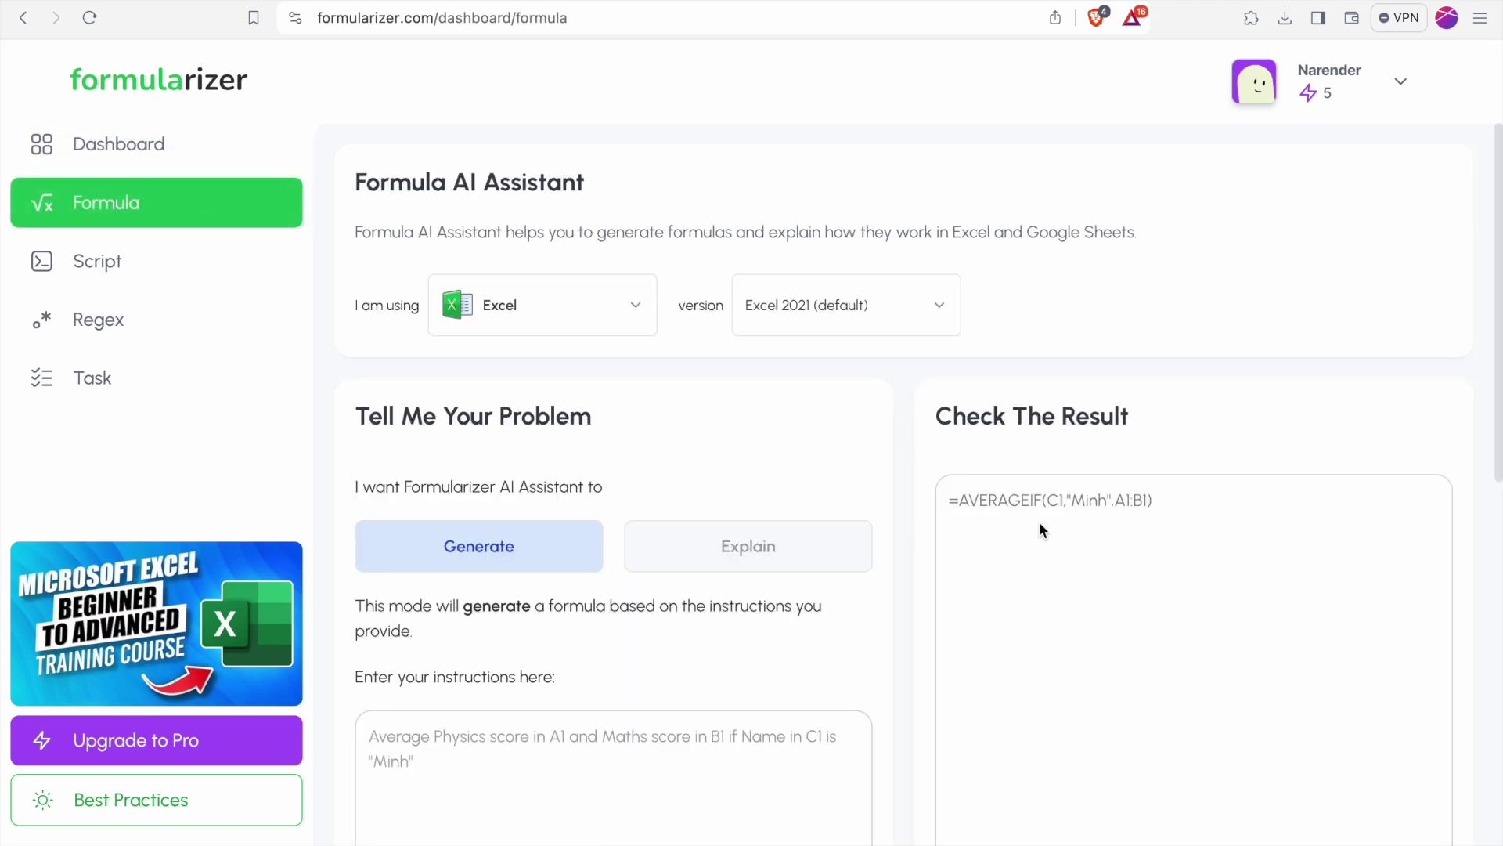
scroll(527, 673, down, 4)
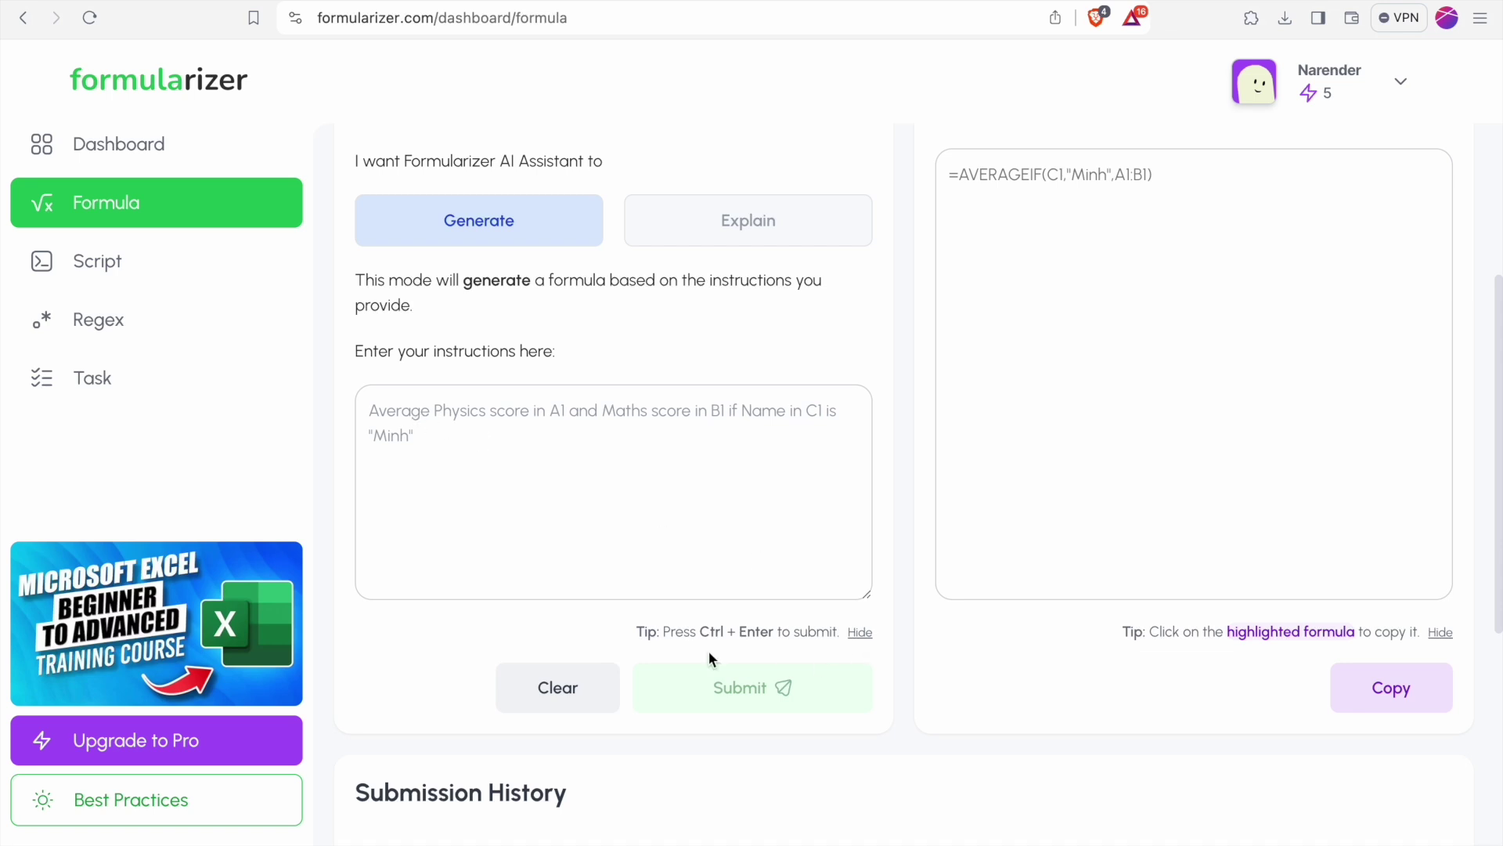
scroll(721, 449, up, 4)
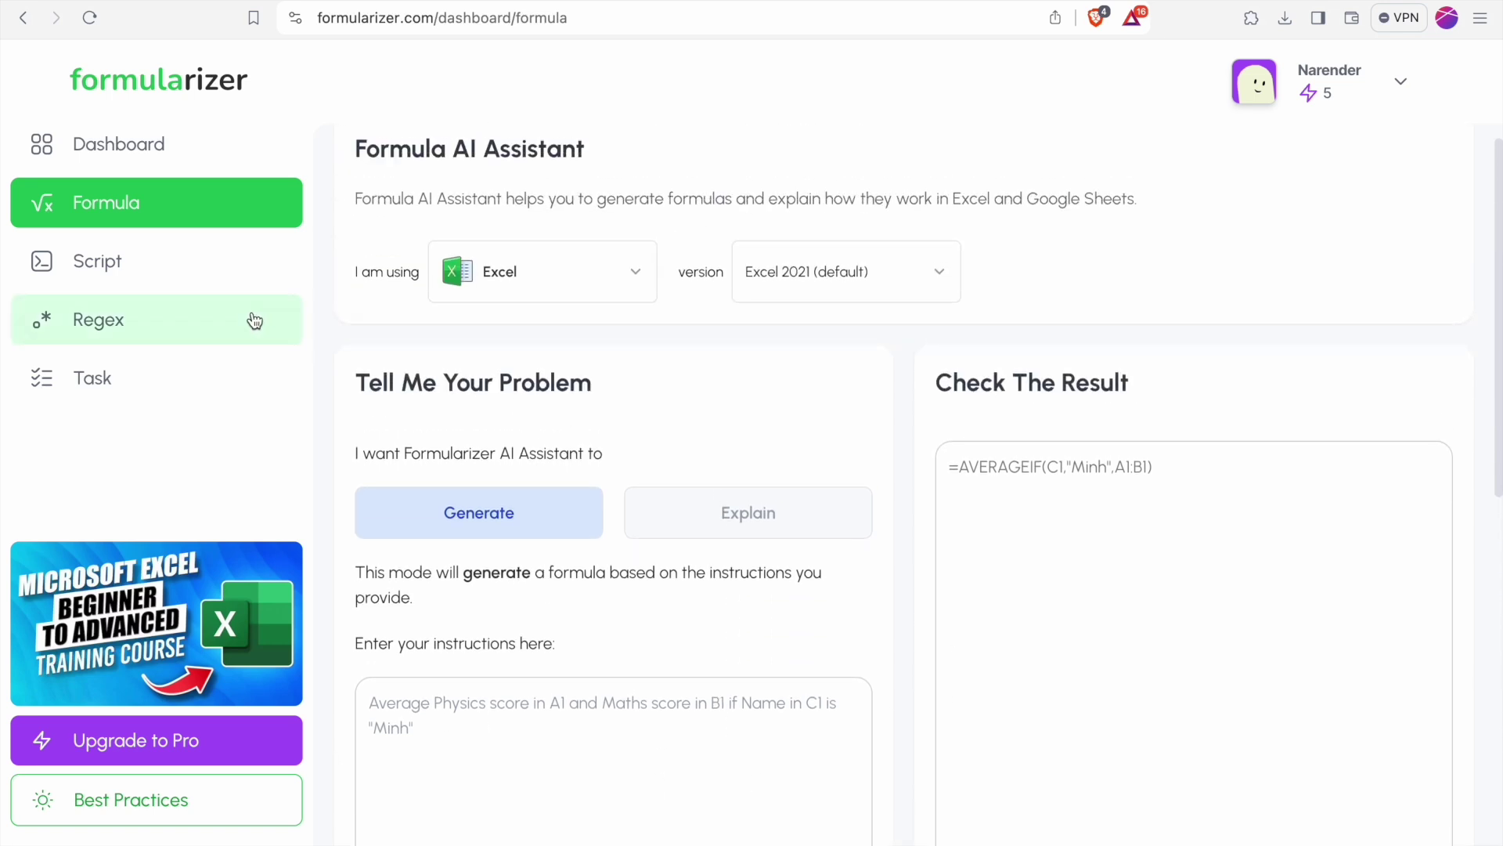
click(634, 278)
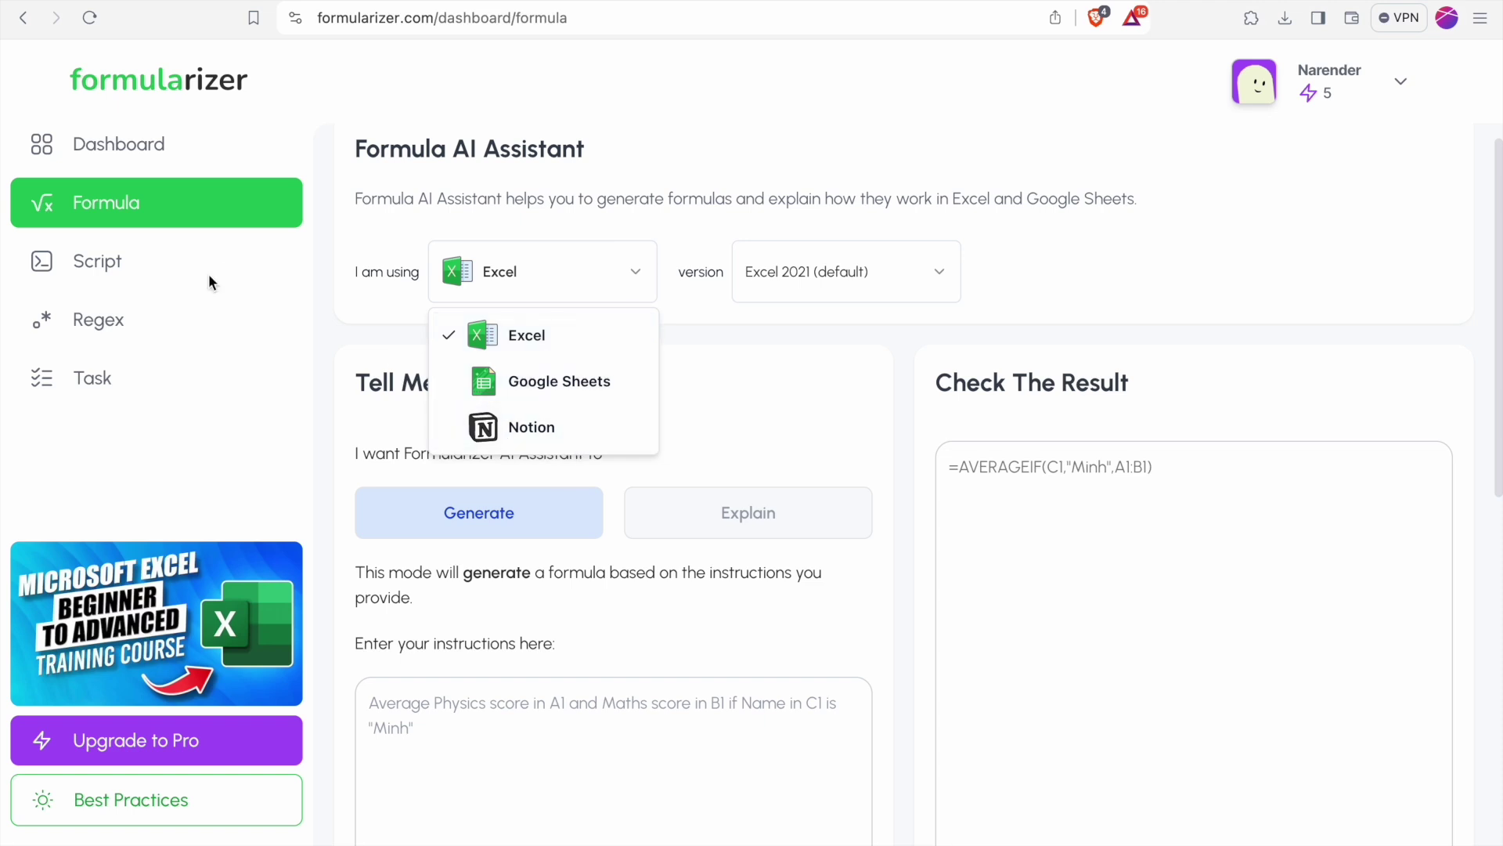
click(186, 265)
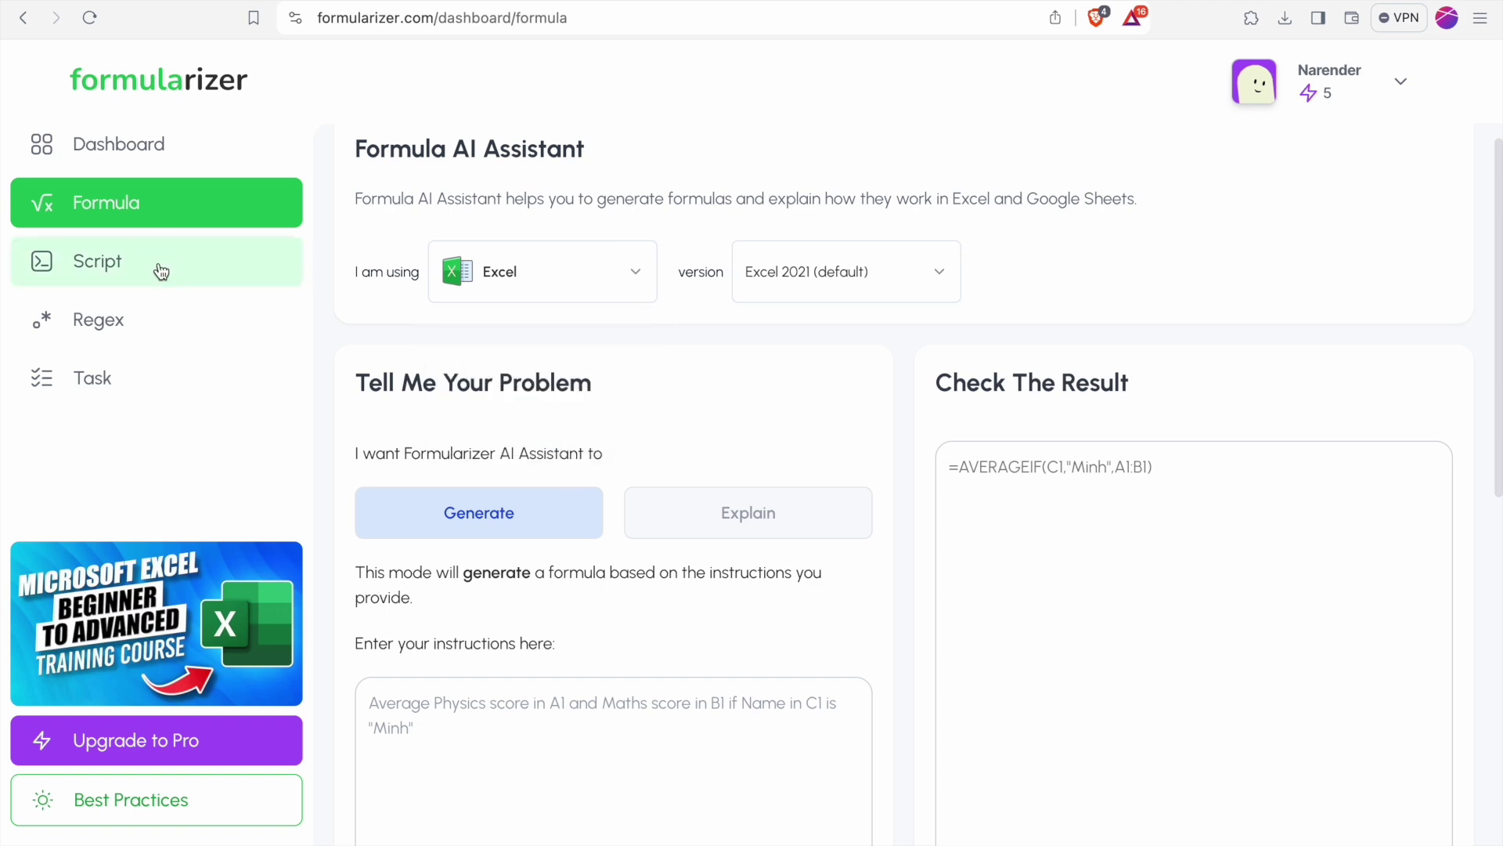
Open the Script AI Assistant and review its languages, keeping Excel VBA
click(161, 271)
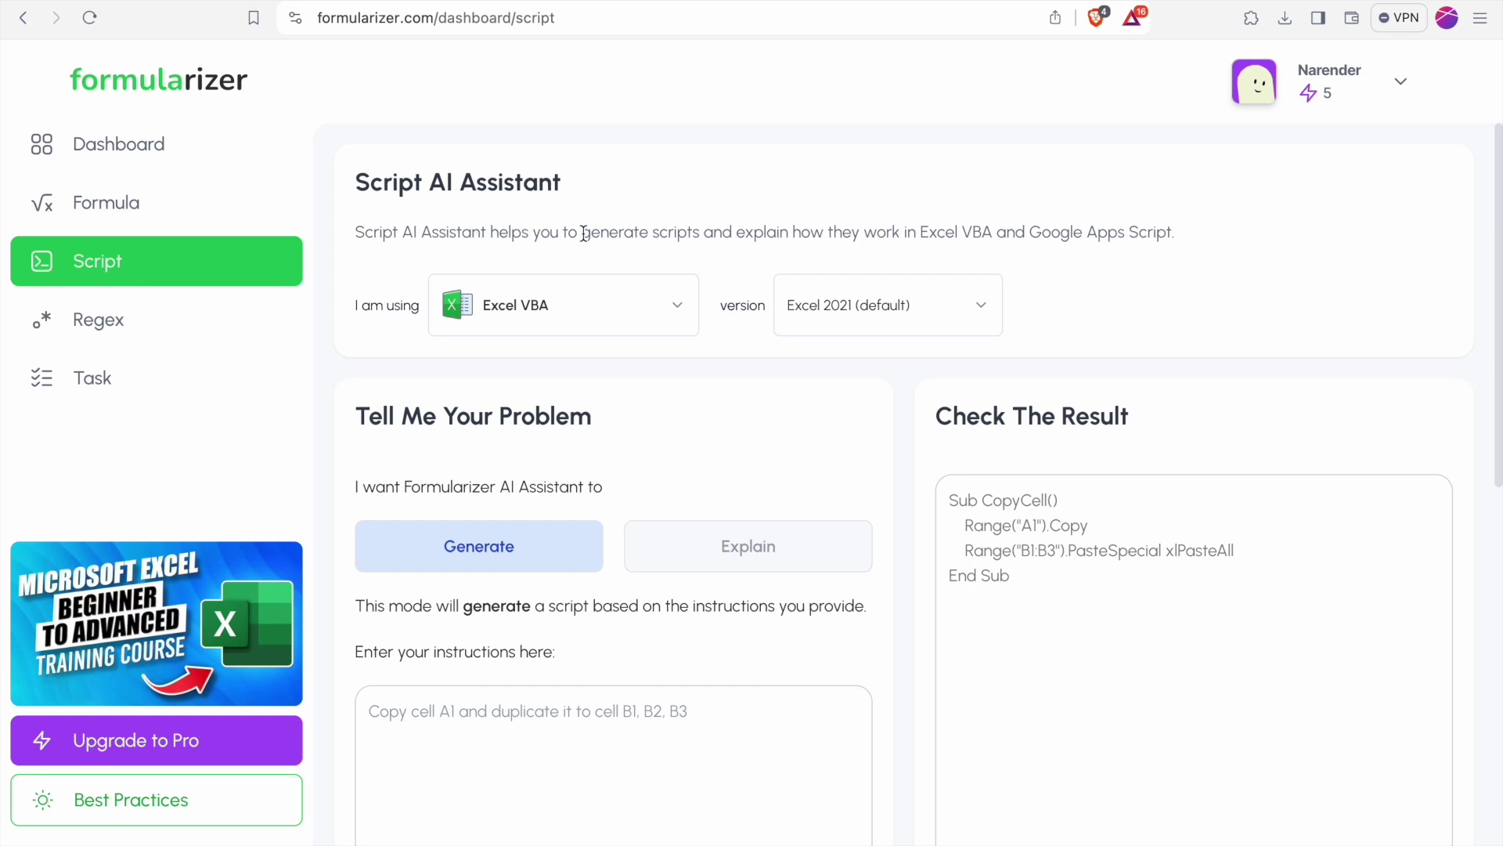
scroll(551, 390, down, 4)
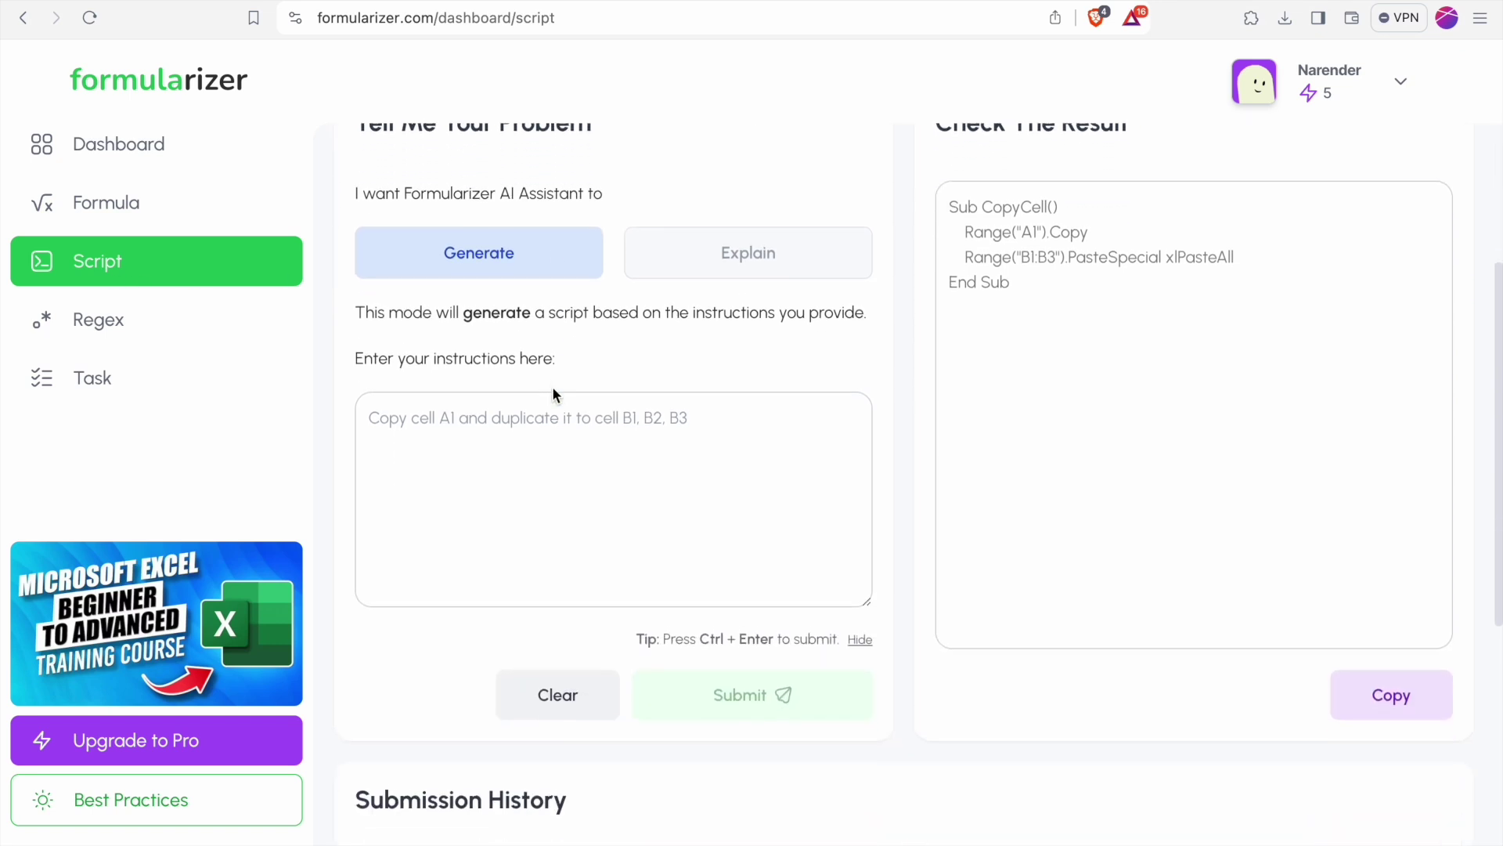
scroll(552, 392, up, 4)
click(551, 283)
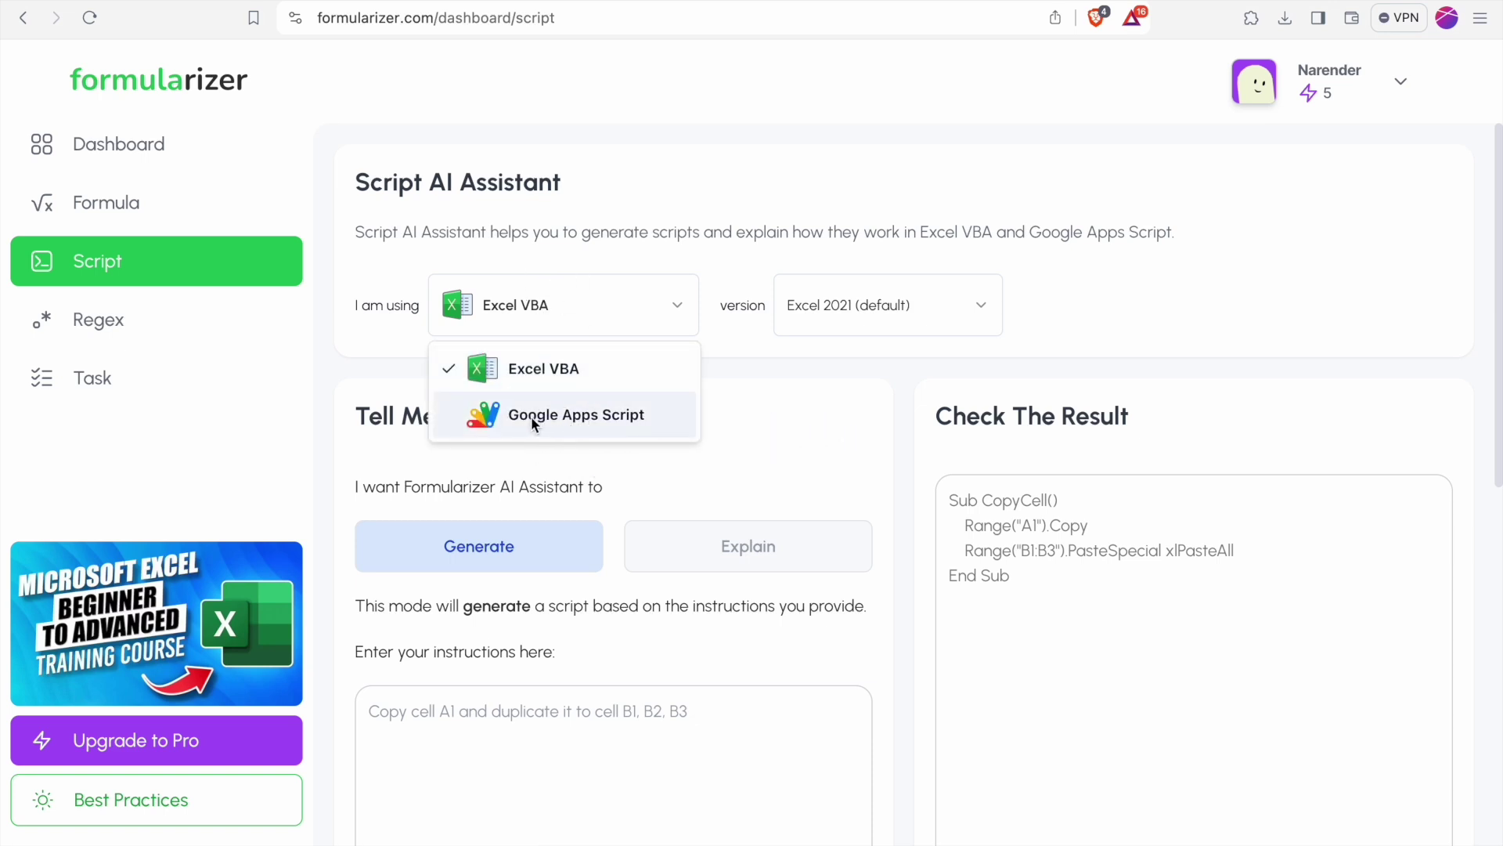
click(773, 430)
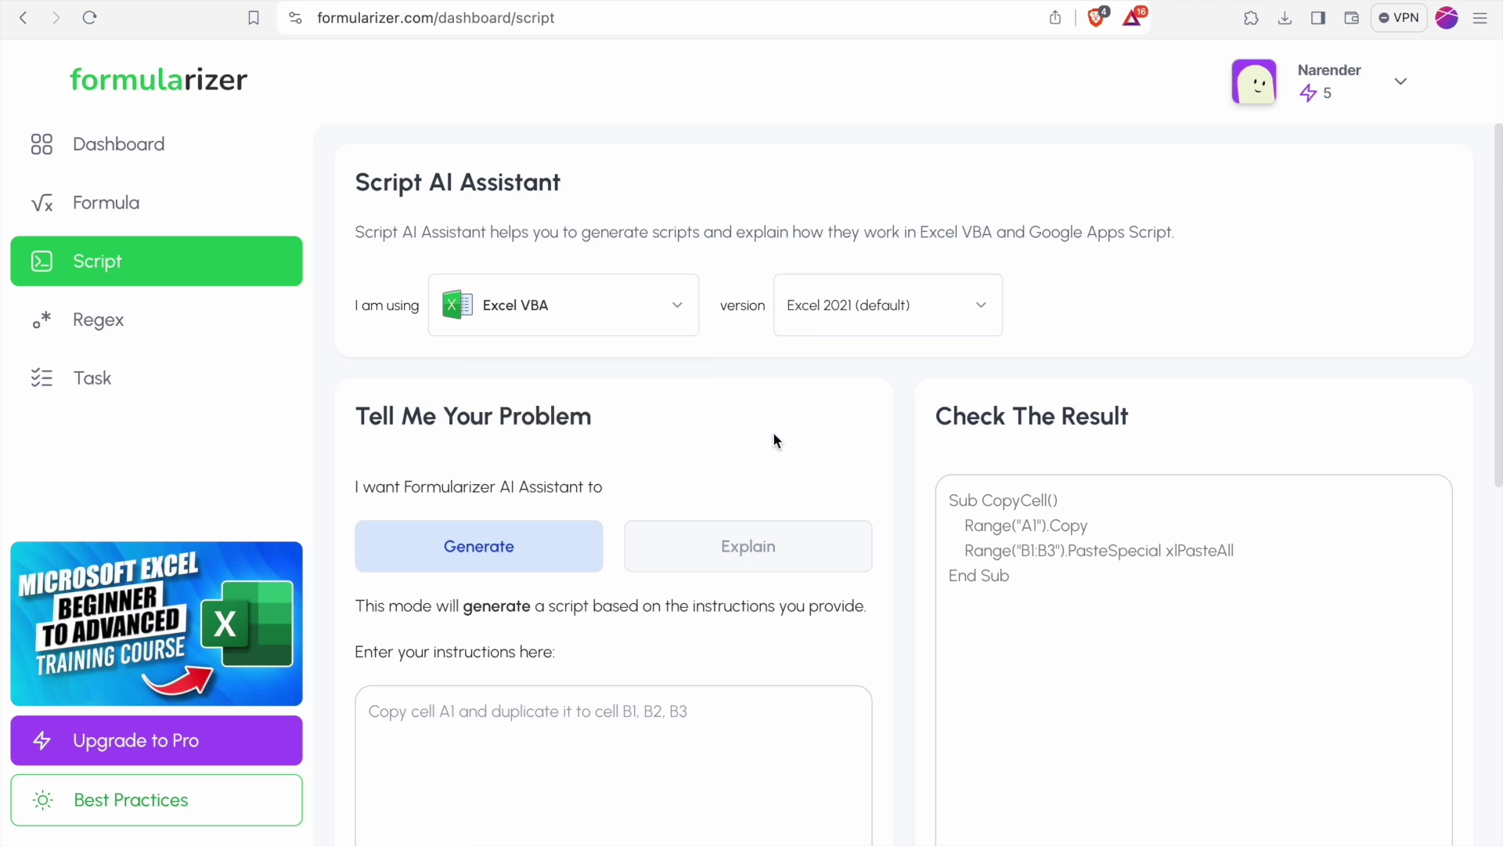
Visit the Regex AI Assistant, then return to the Task AI Assistant
scroll(773, 430, down, 6)
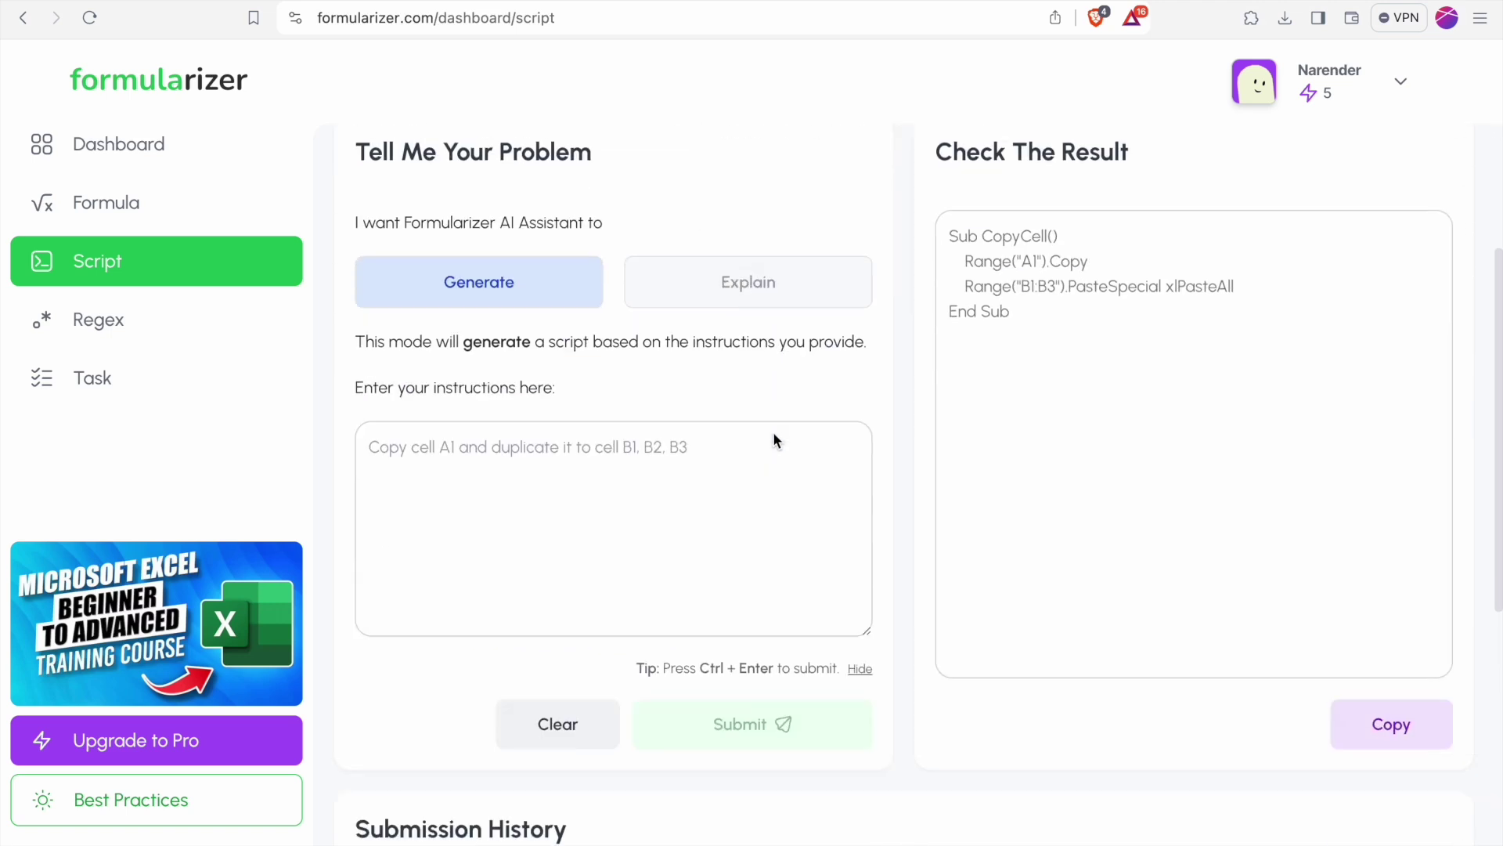
click(122, 318)
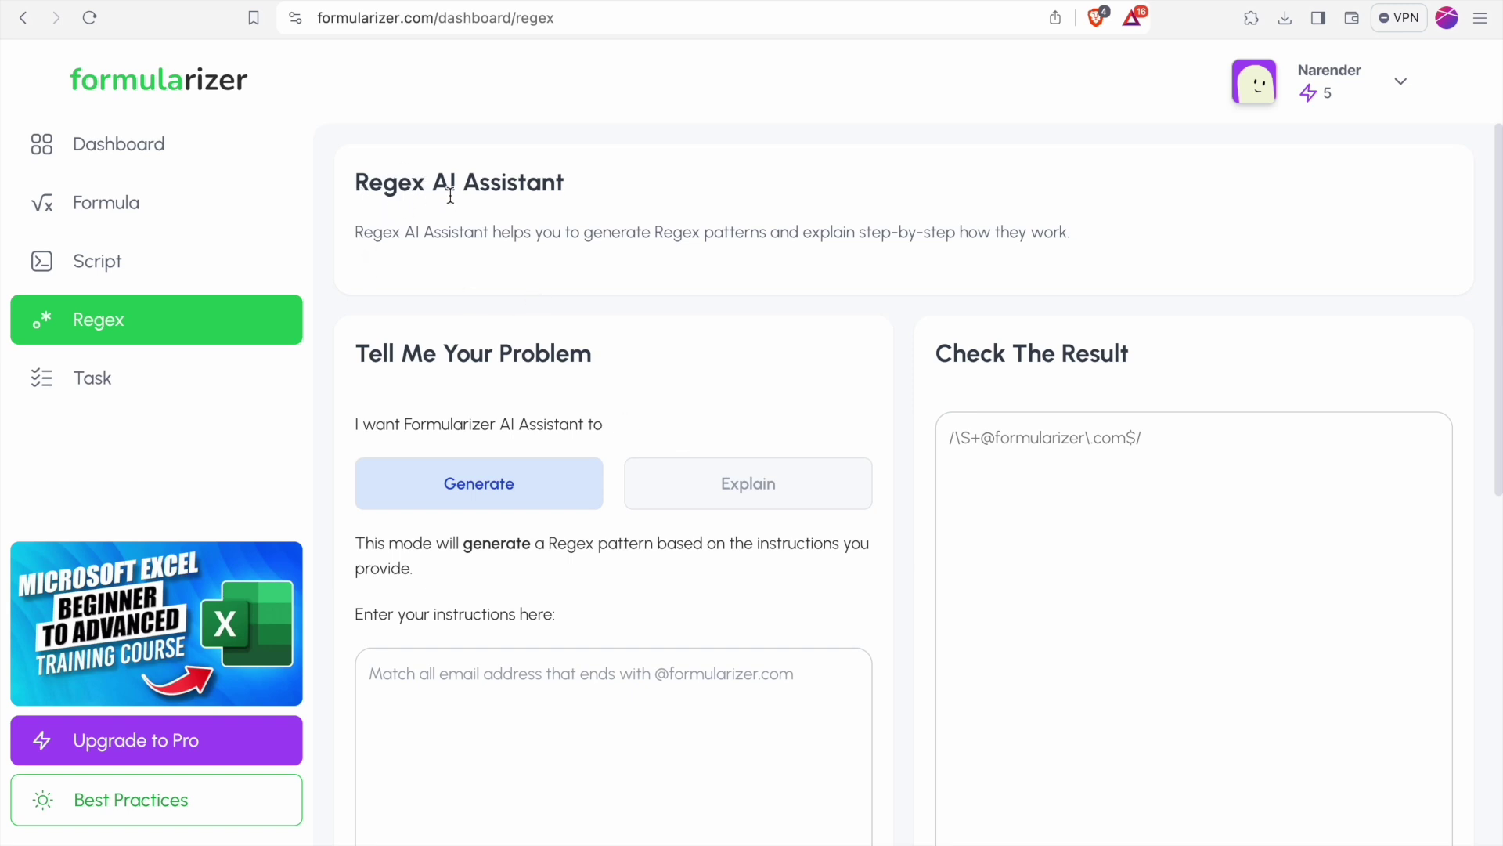
scroll(687, 249, down, 3)
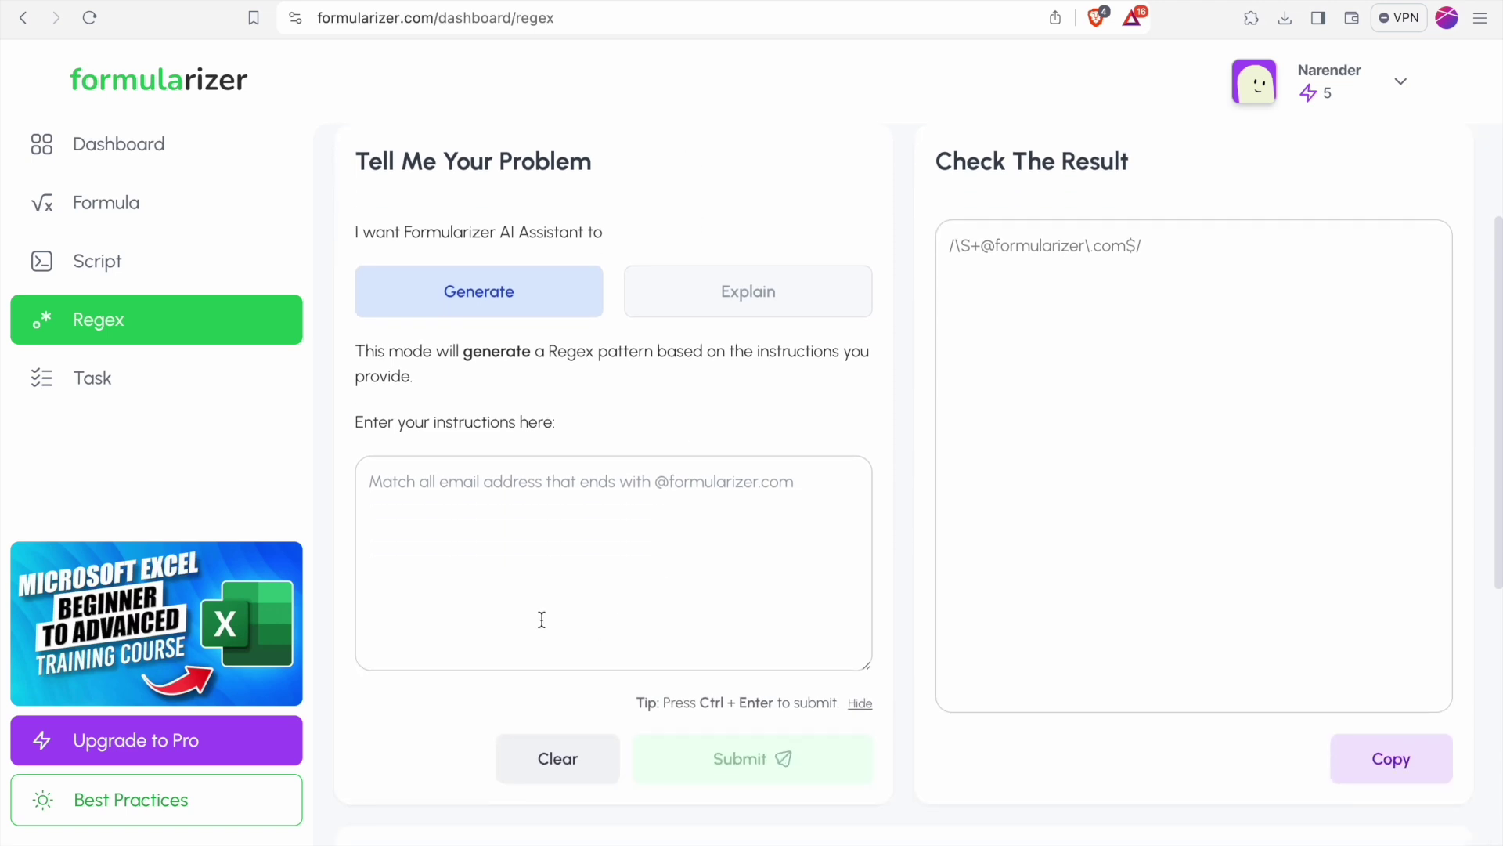
click(178, 373)
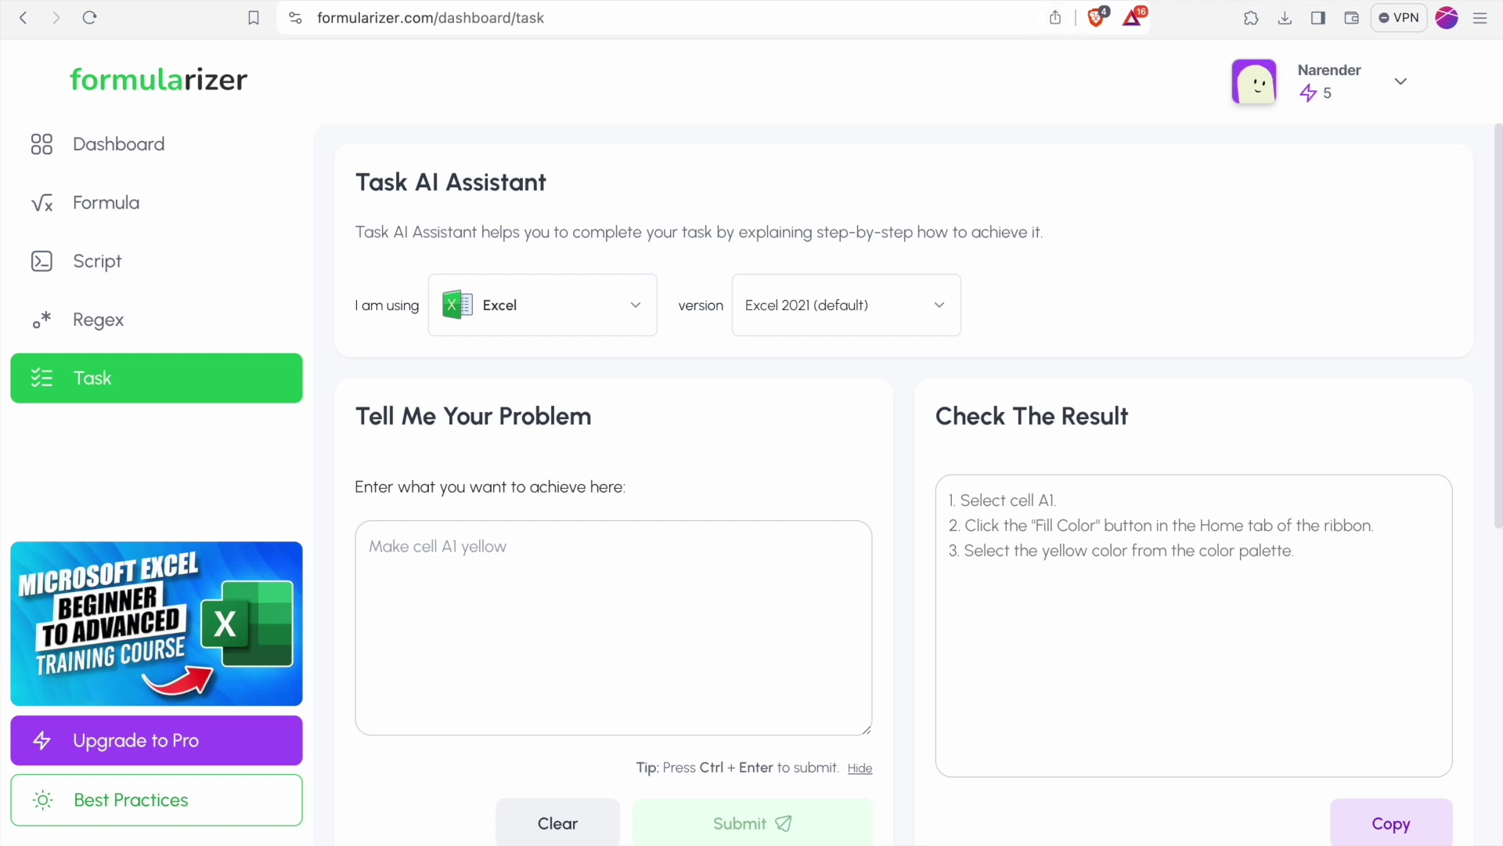
Switch to the Deepsheet site and click into its empty chat message box
click(1128, 8)
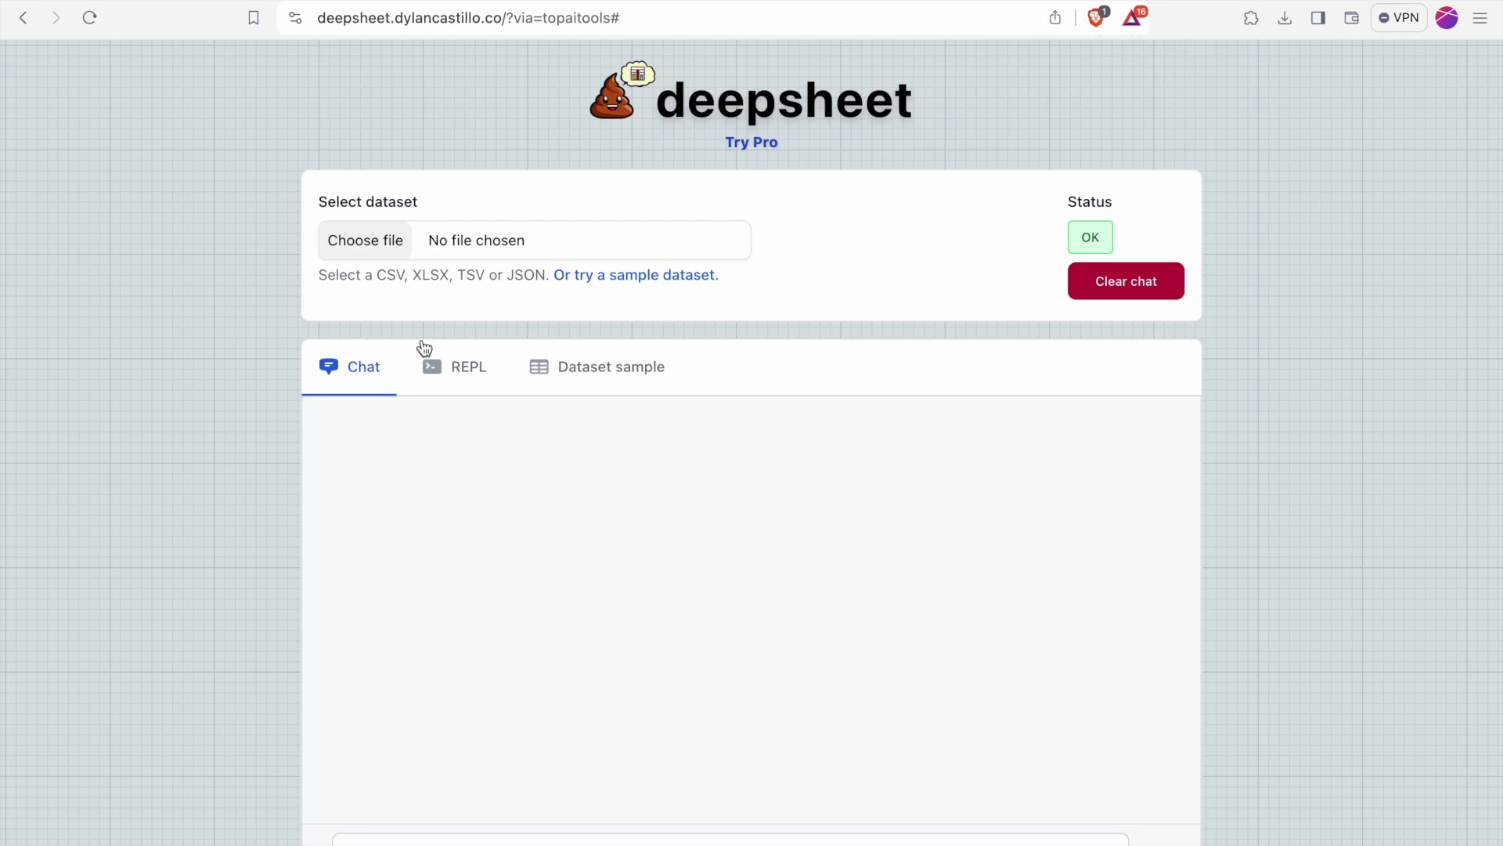
scroll(477, 540, down, 2)
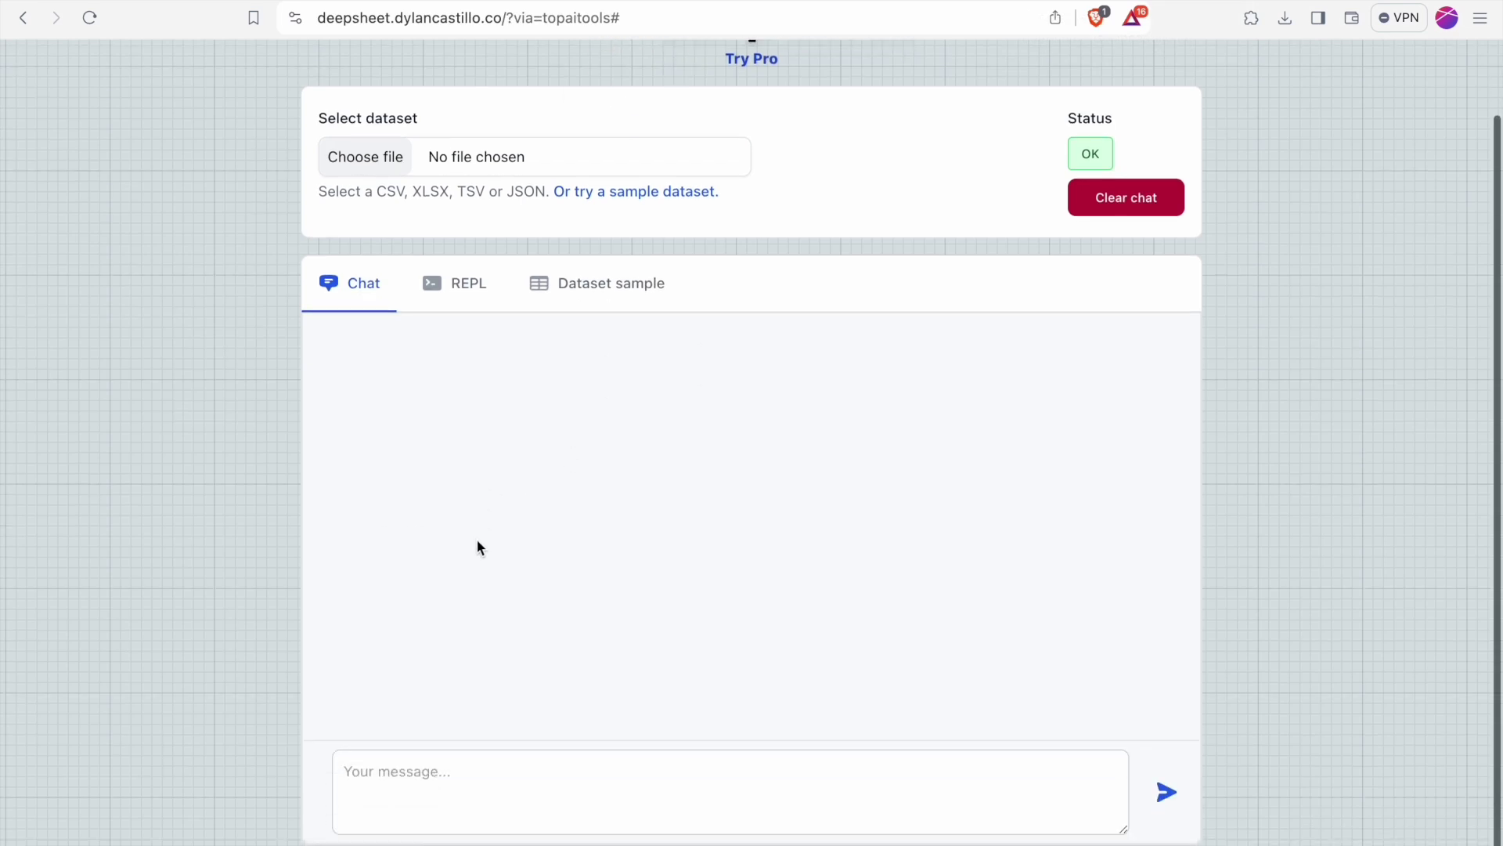
scroll(477, 540, up, 2)
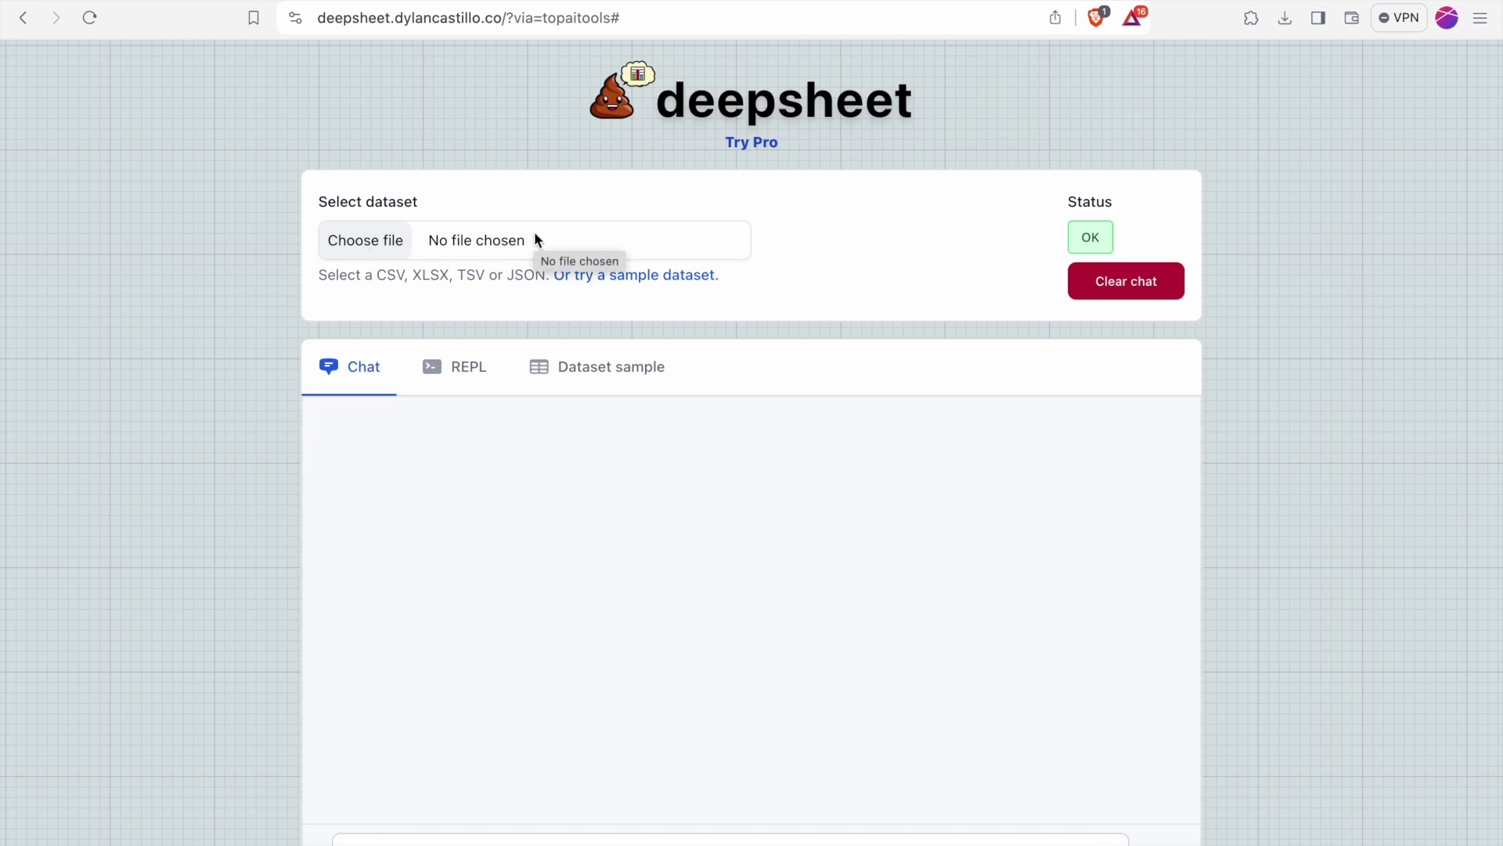
scroll(537, 241, down, 1)
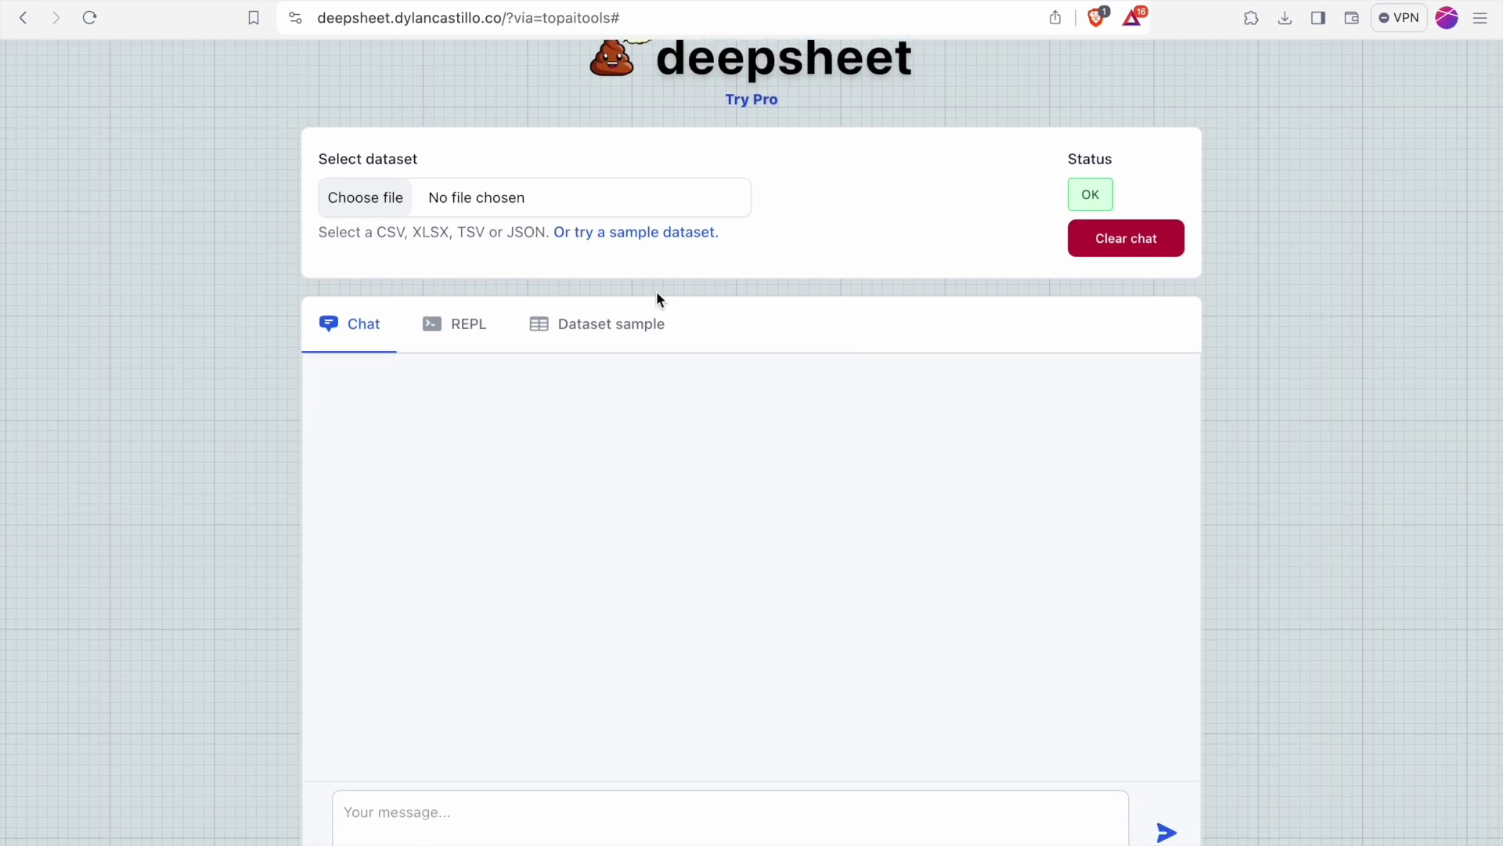
scroll(470, 506, down, 2)
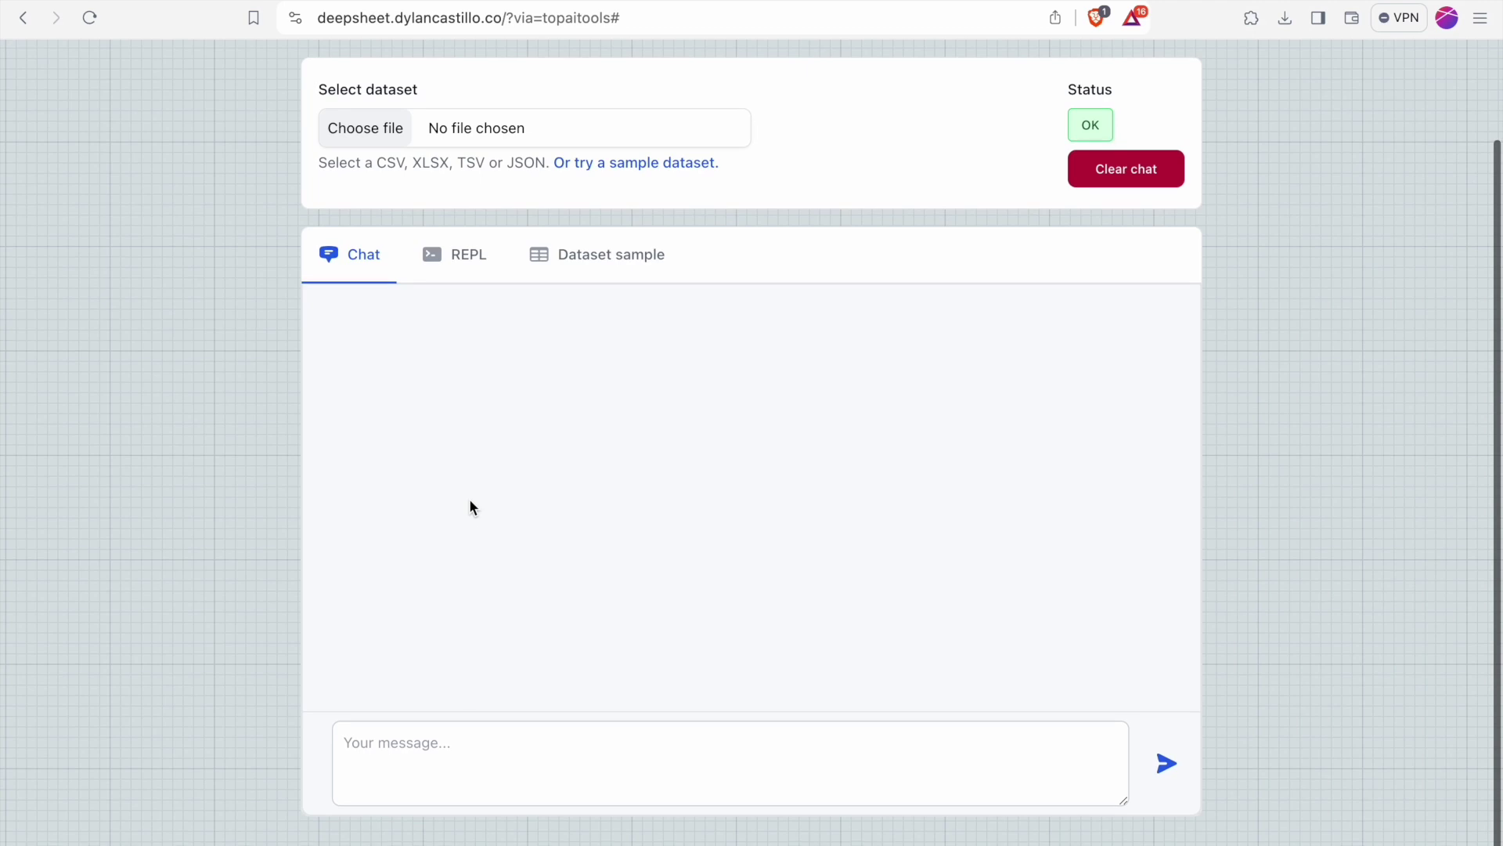
click(406, 757)
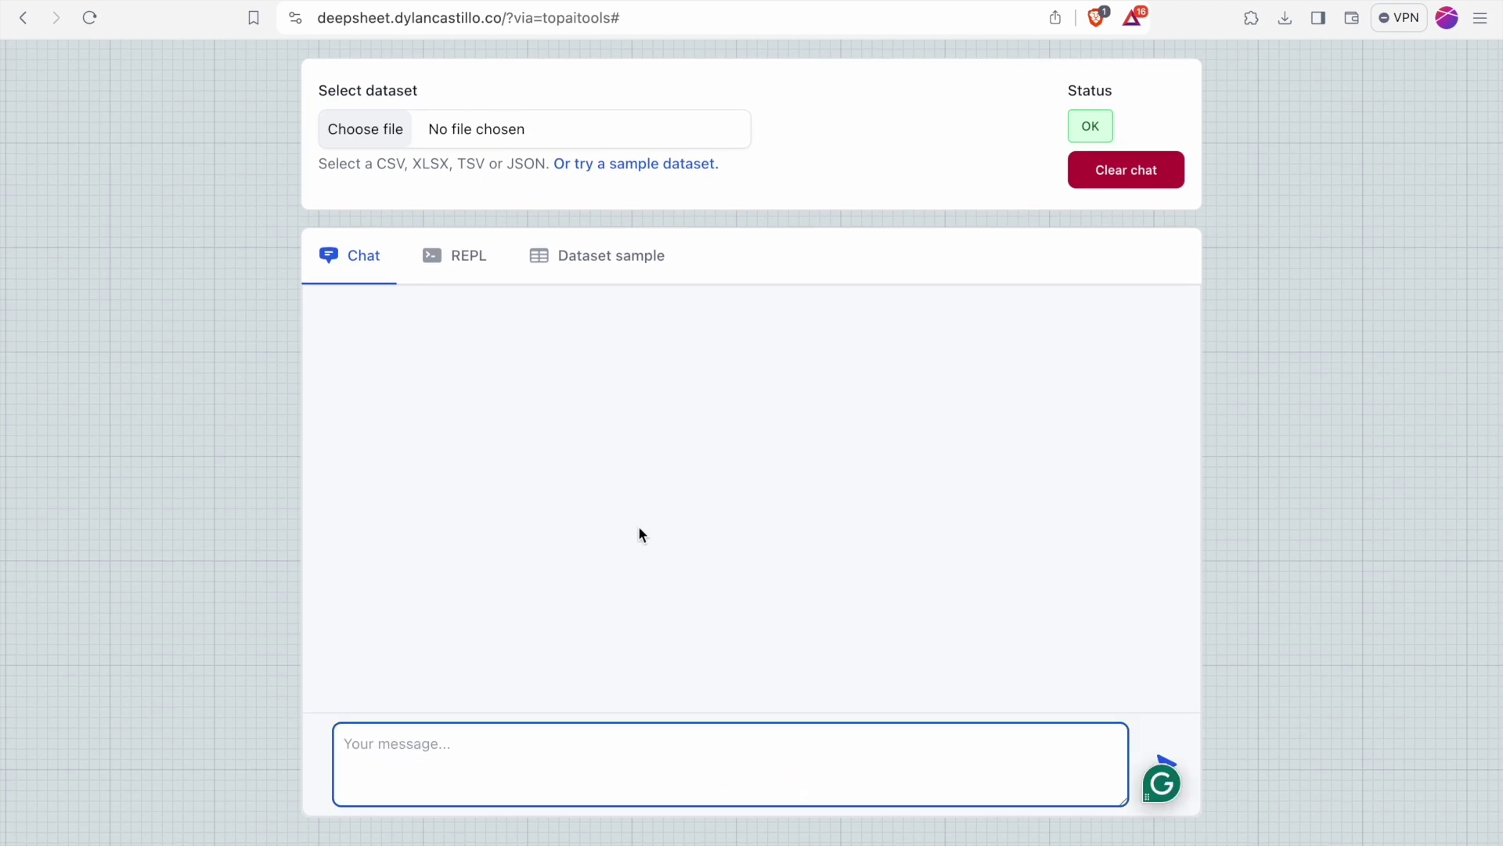
scroll(640, 530, up, 3)
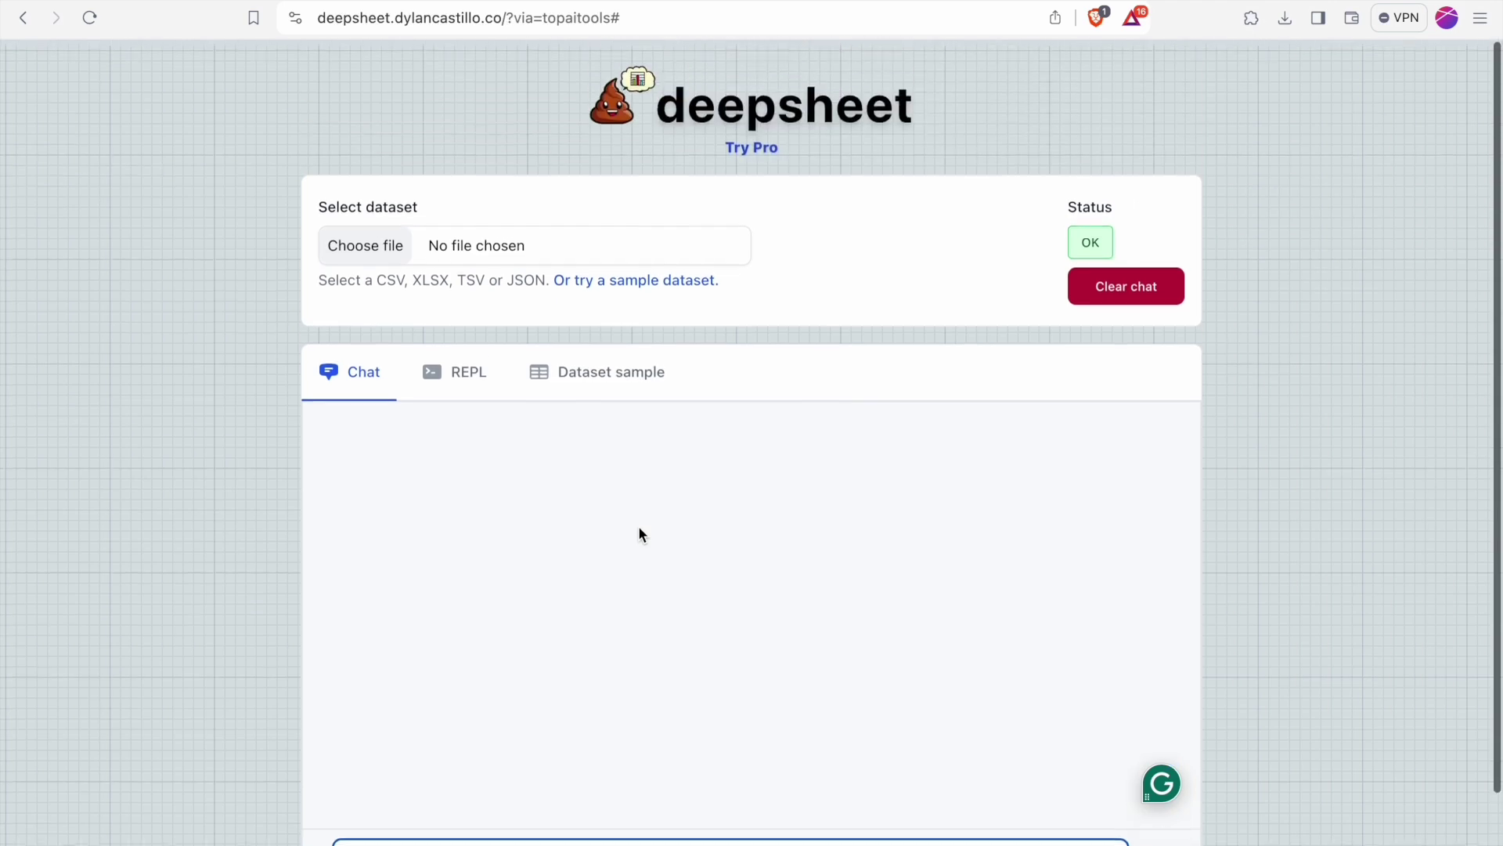
Load the all_stocks.csv sample and submit 'Plot the stock prices of Google and Amazon'
click(660, 284)
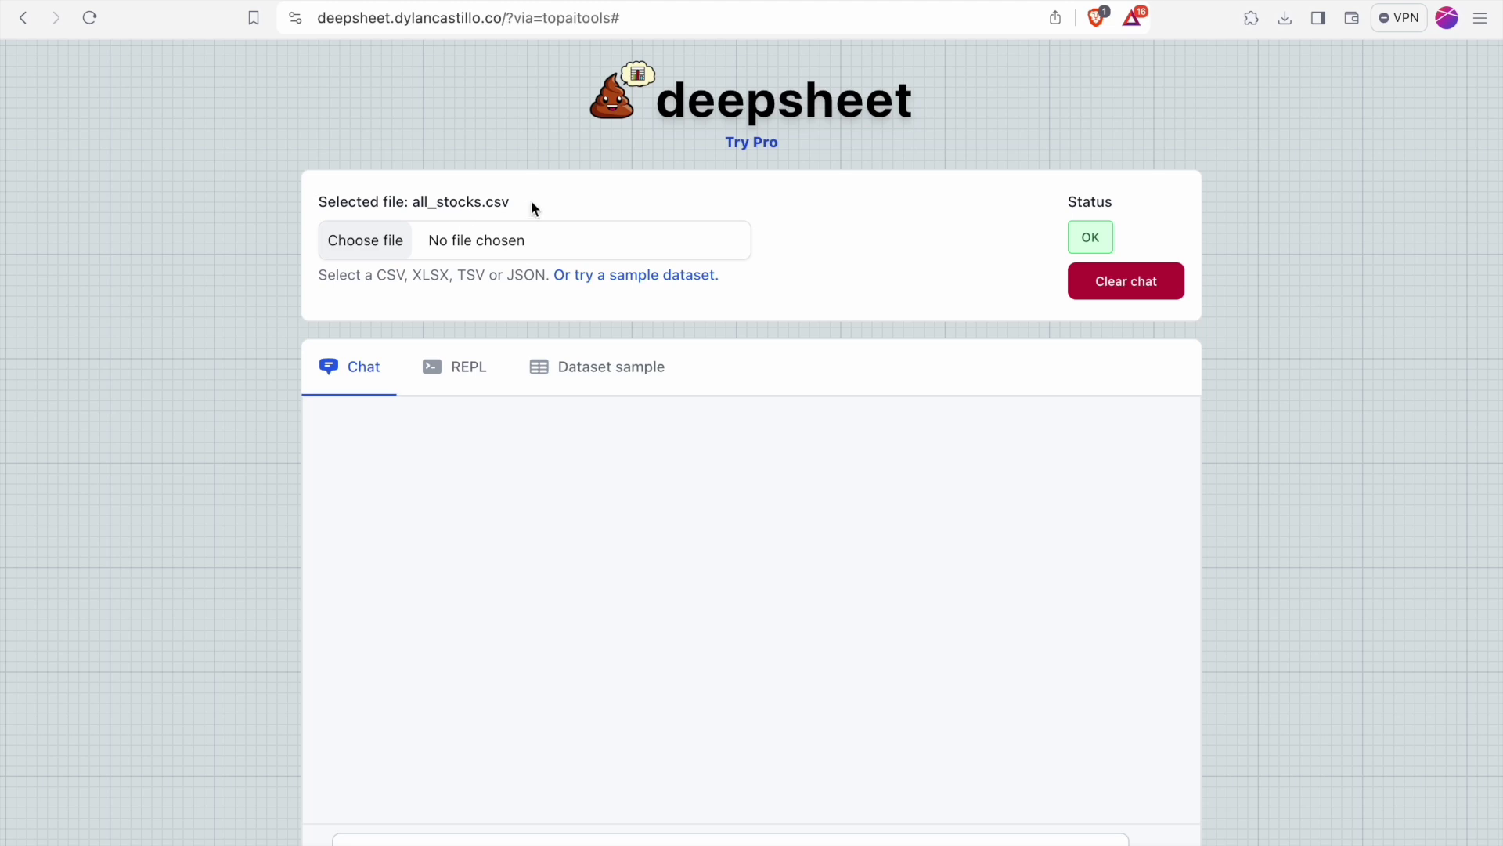
scroll(531, 206, down, 2)
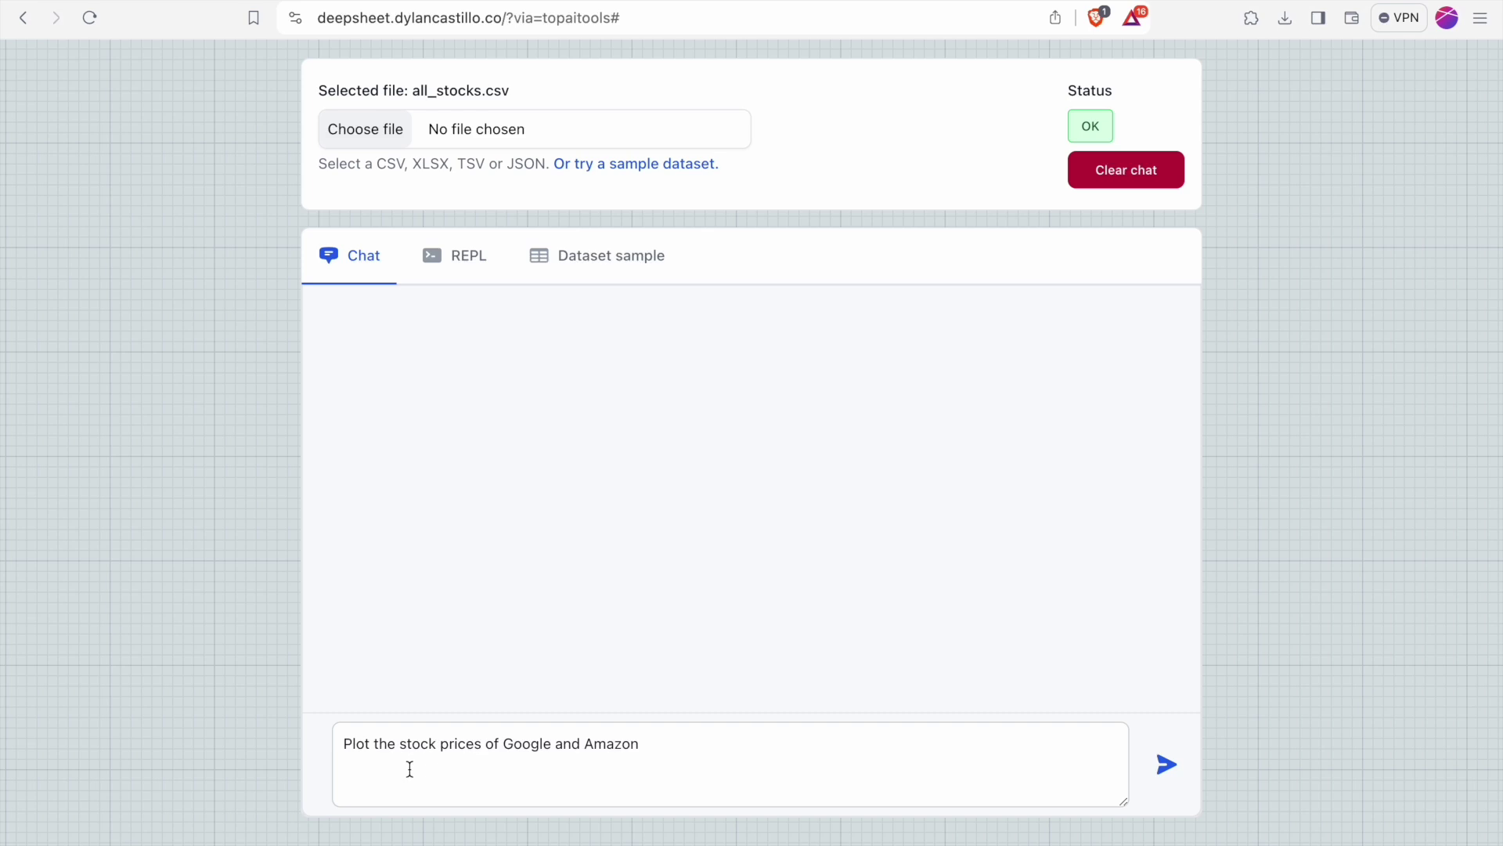
click(659, 751)
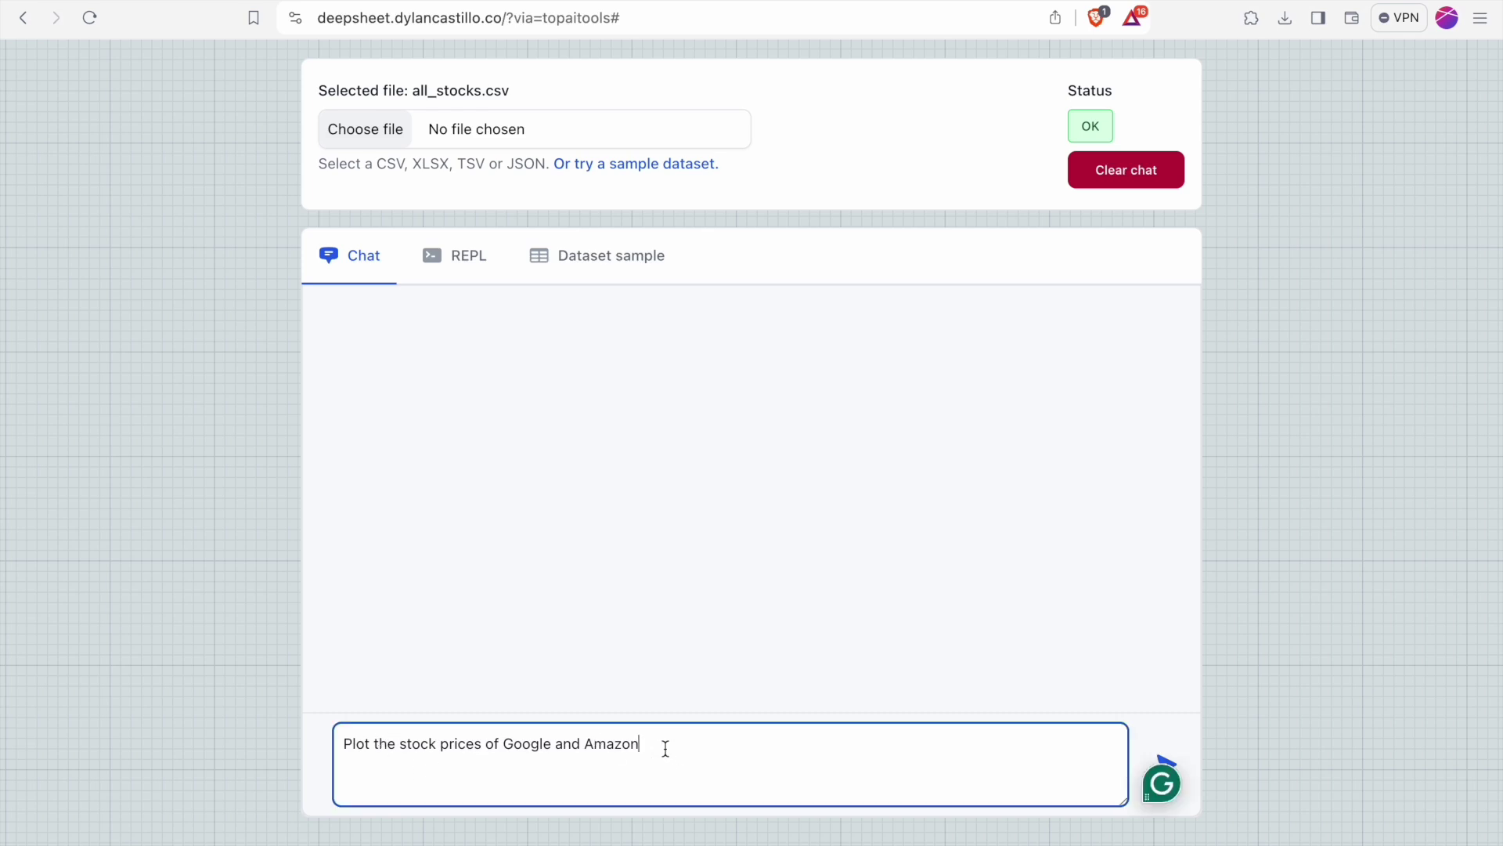
drag(653, 748, 338, 750)
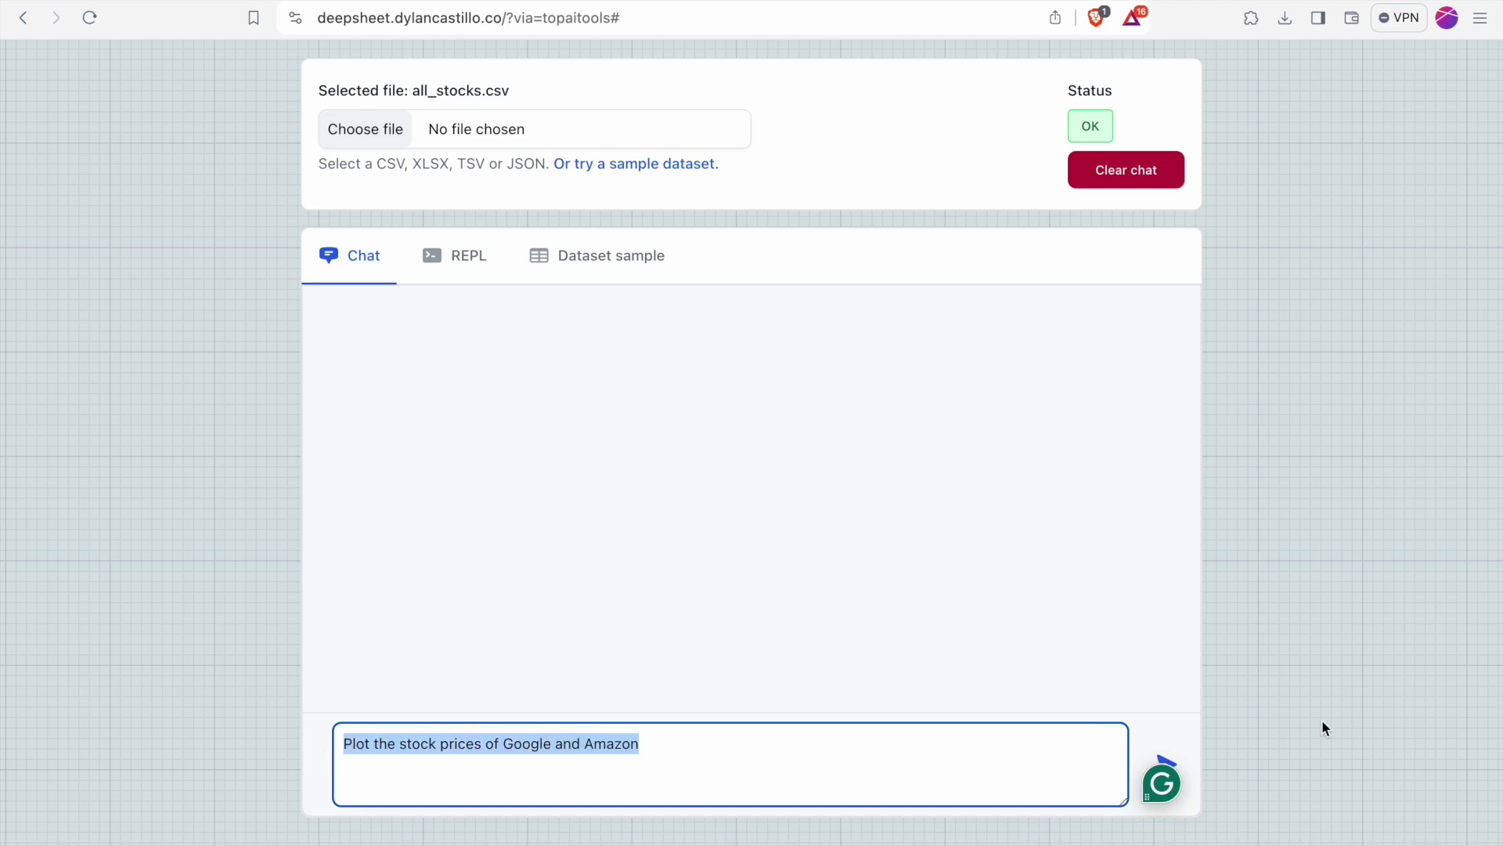
click(1013, 742)
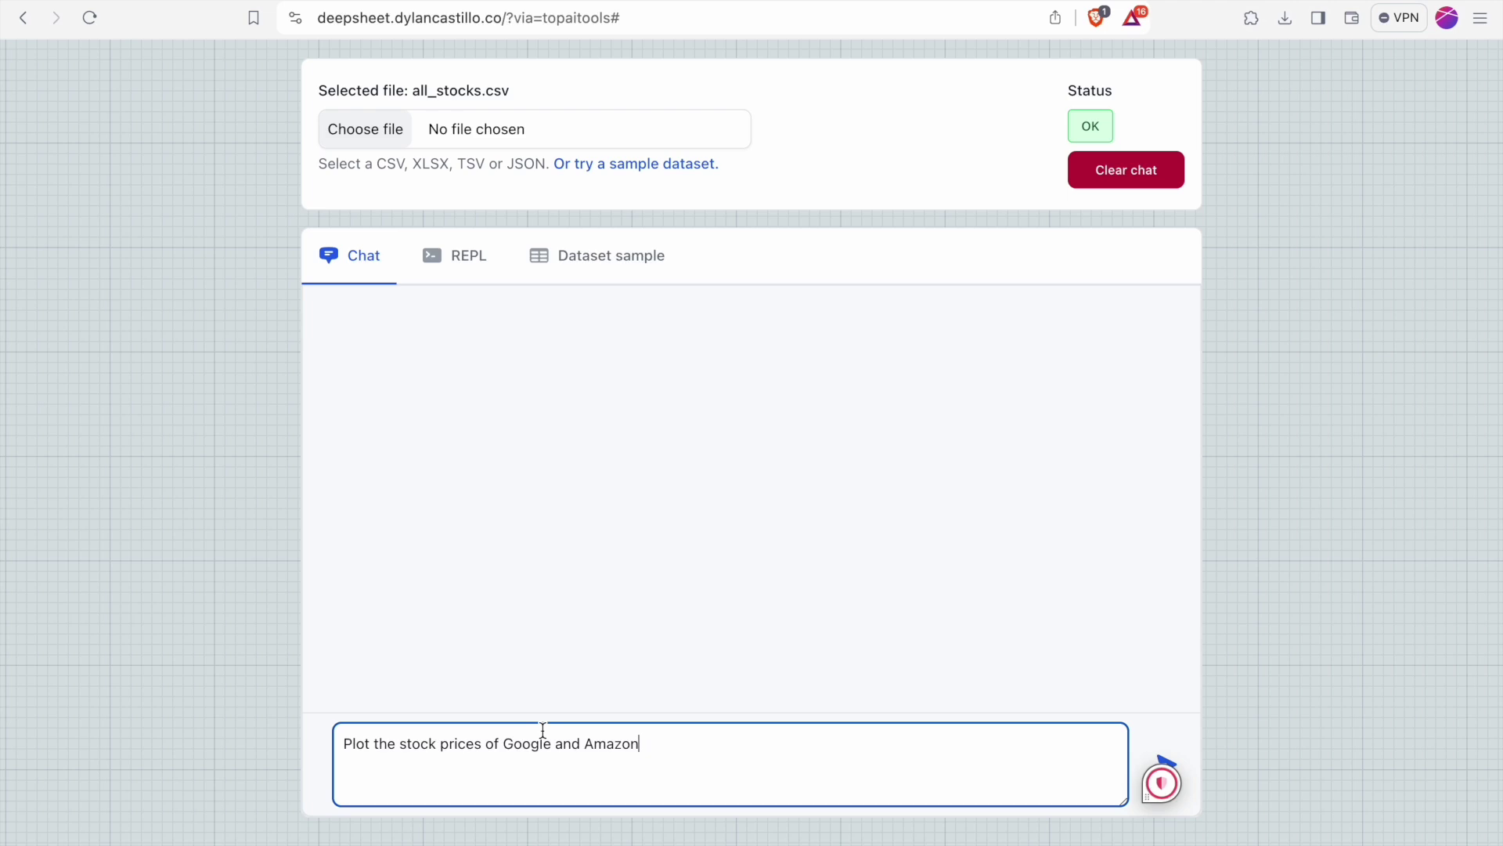
key(Return)
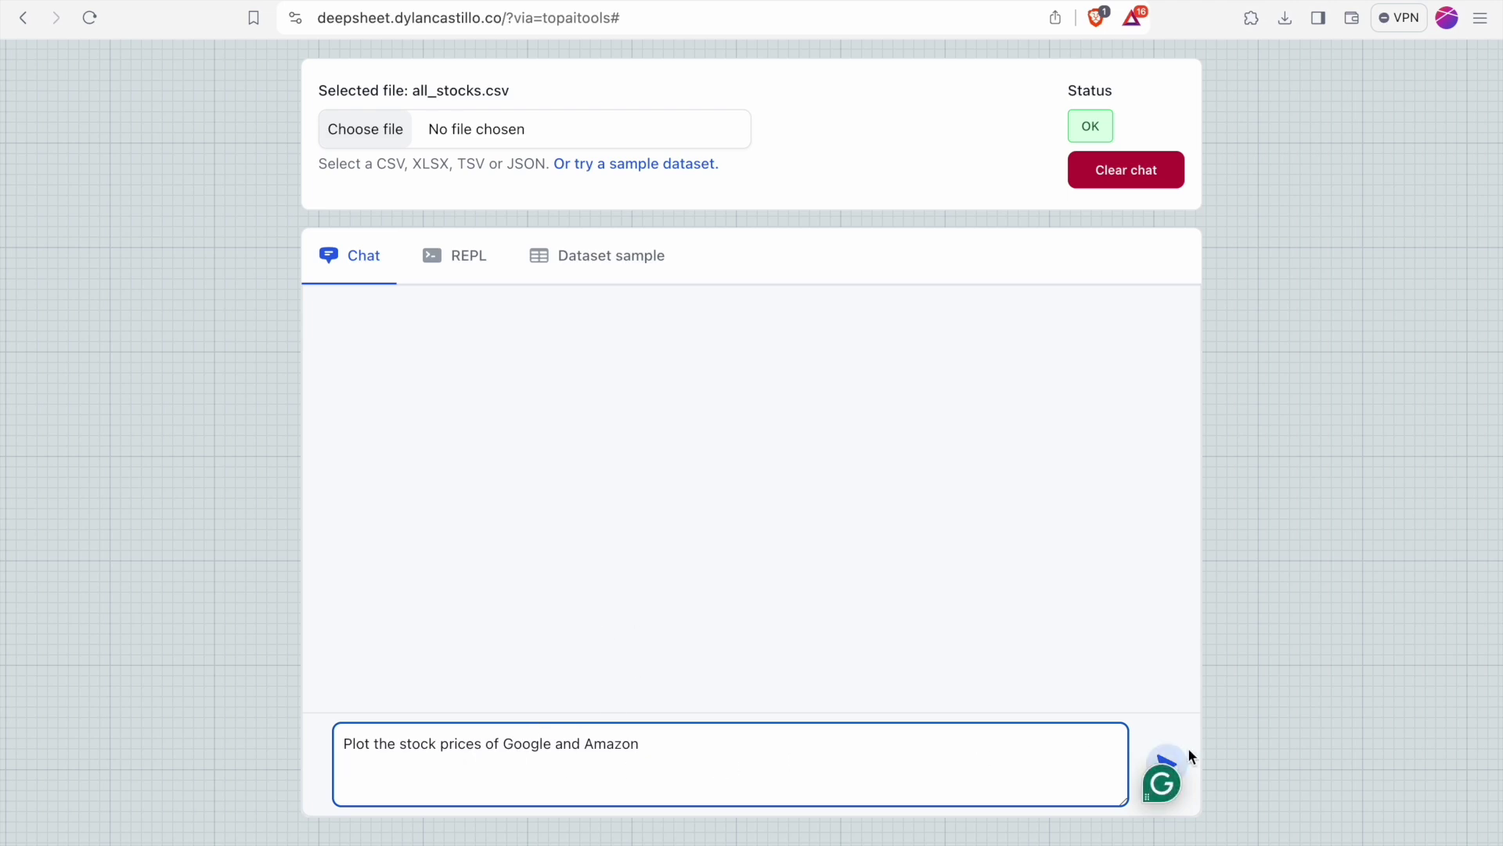
click(1167, 761)
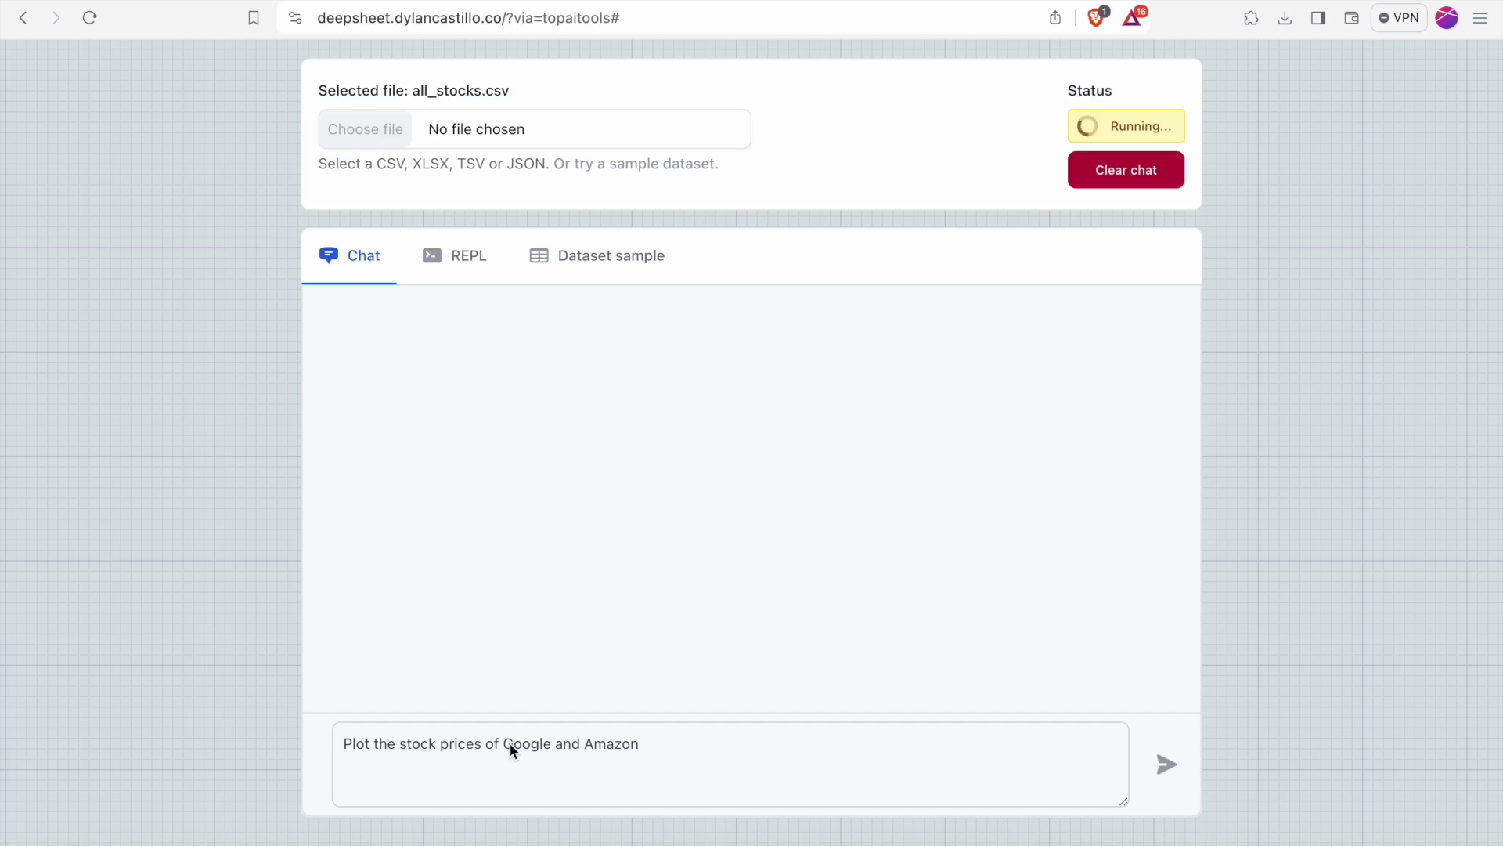
Scroll through the reply to inspect the 'Stock prices of Google and Amazon' Close-versus-Date chart
key(Return)
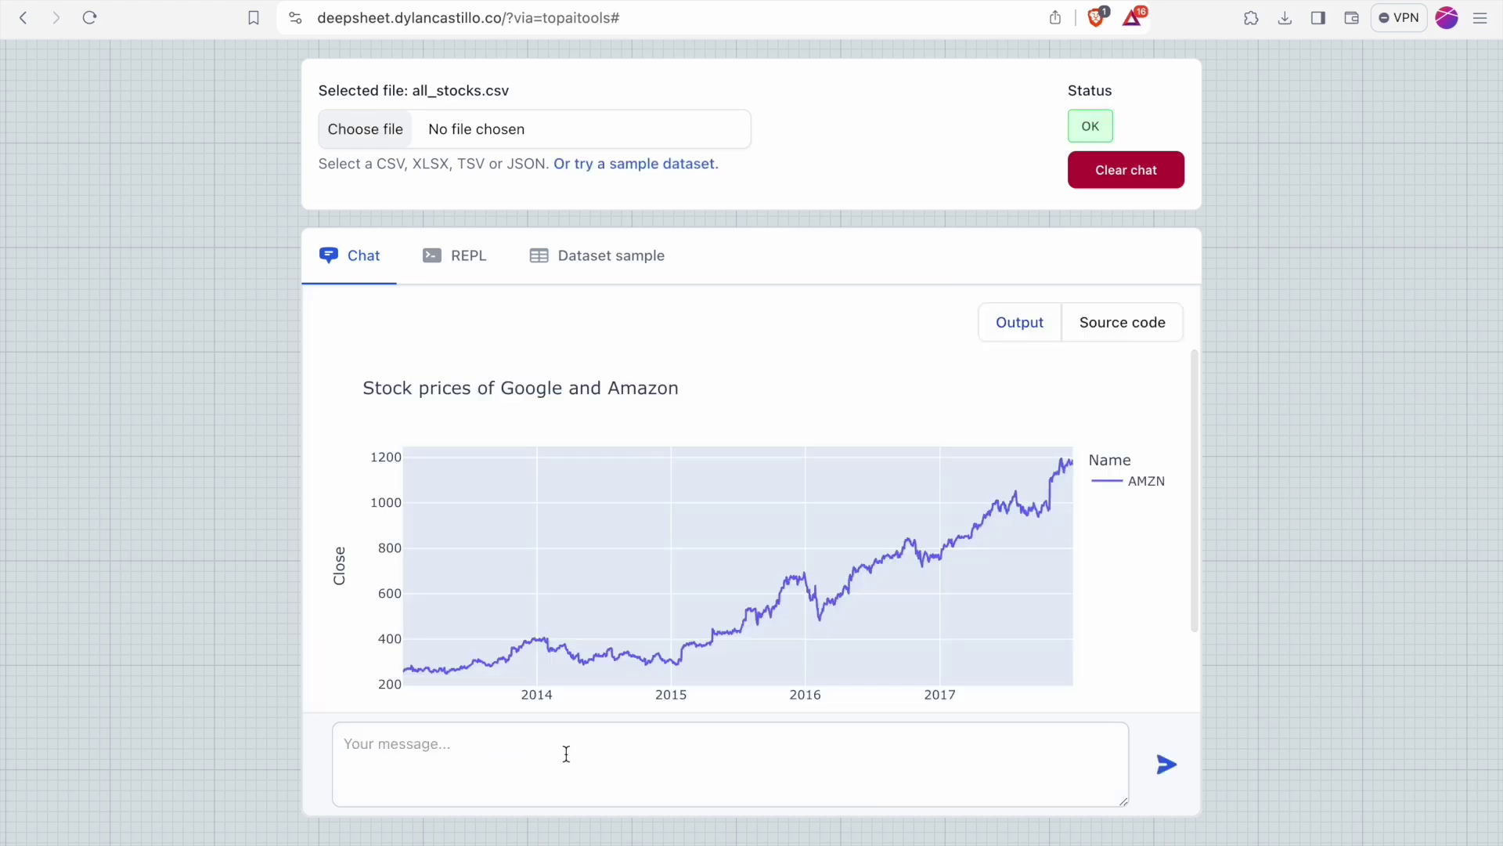
scroll(636, 560, down, 3)
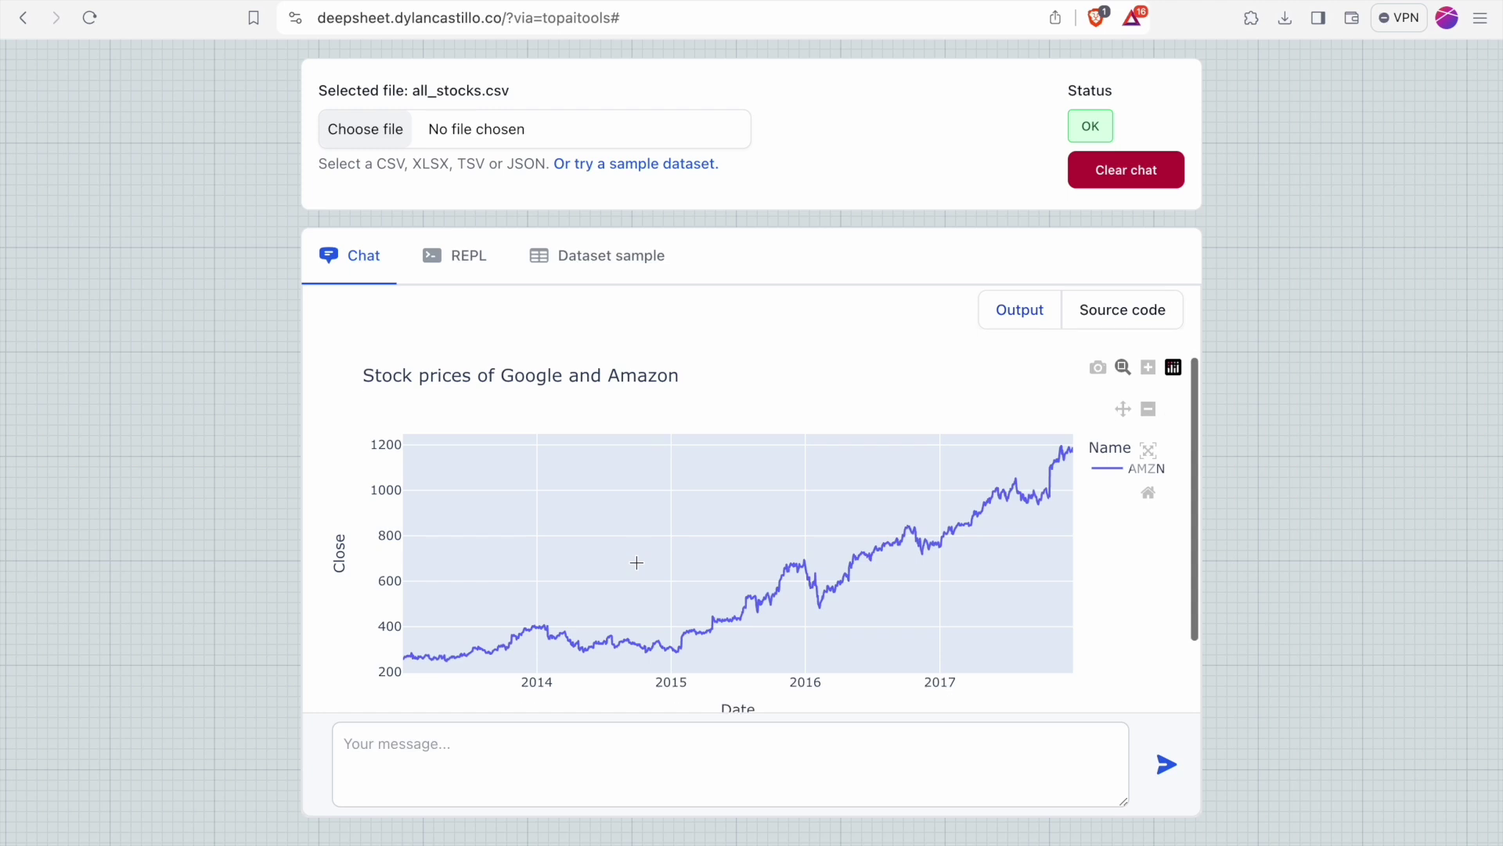
scroll(635, 562, up, 4)
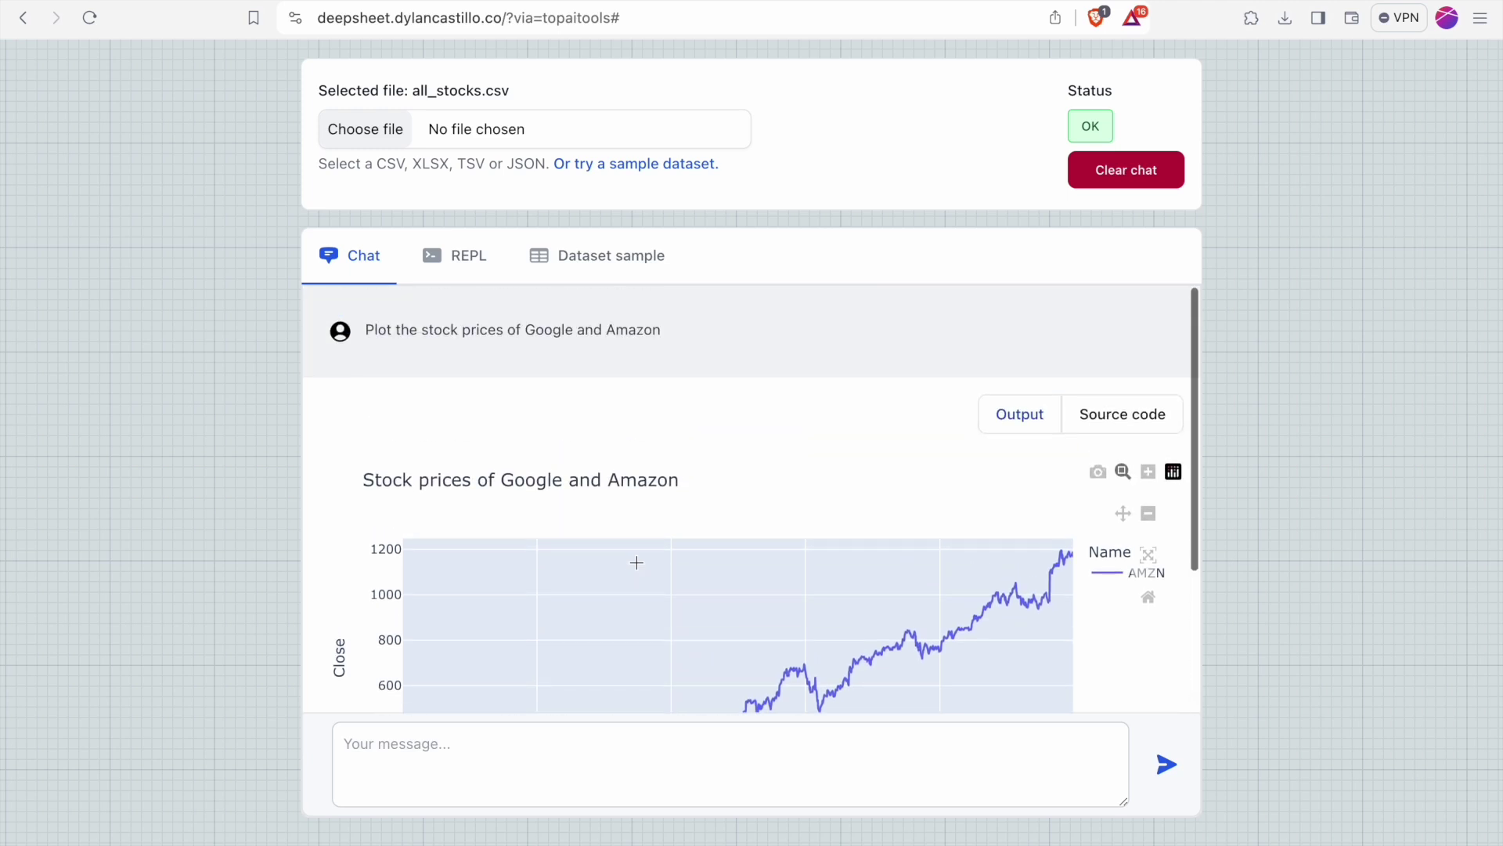
scroll(635, 563, down, 3)
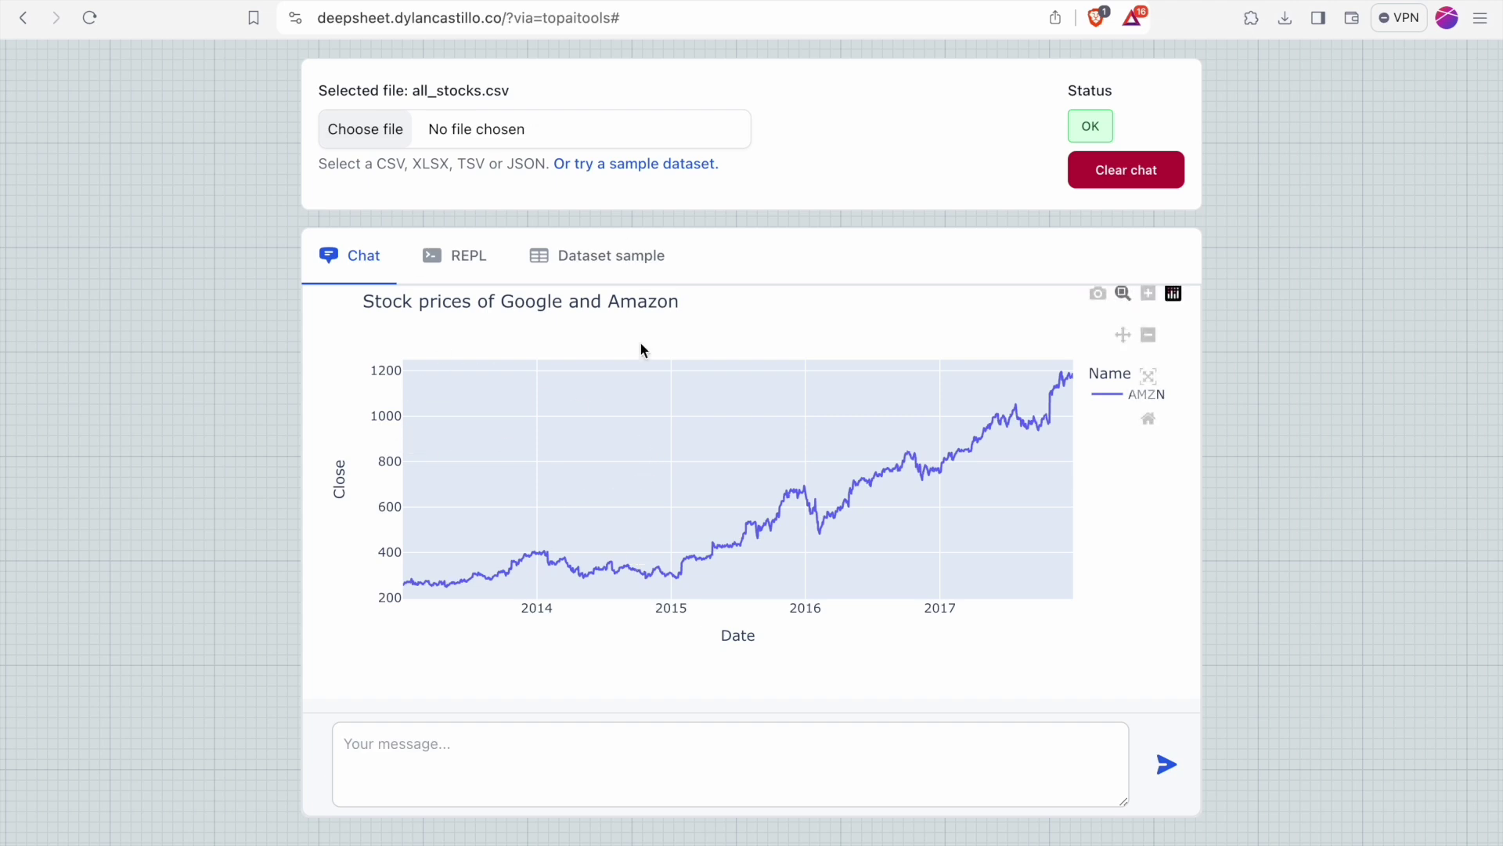
scroll(580, 484, up, 1)
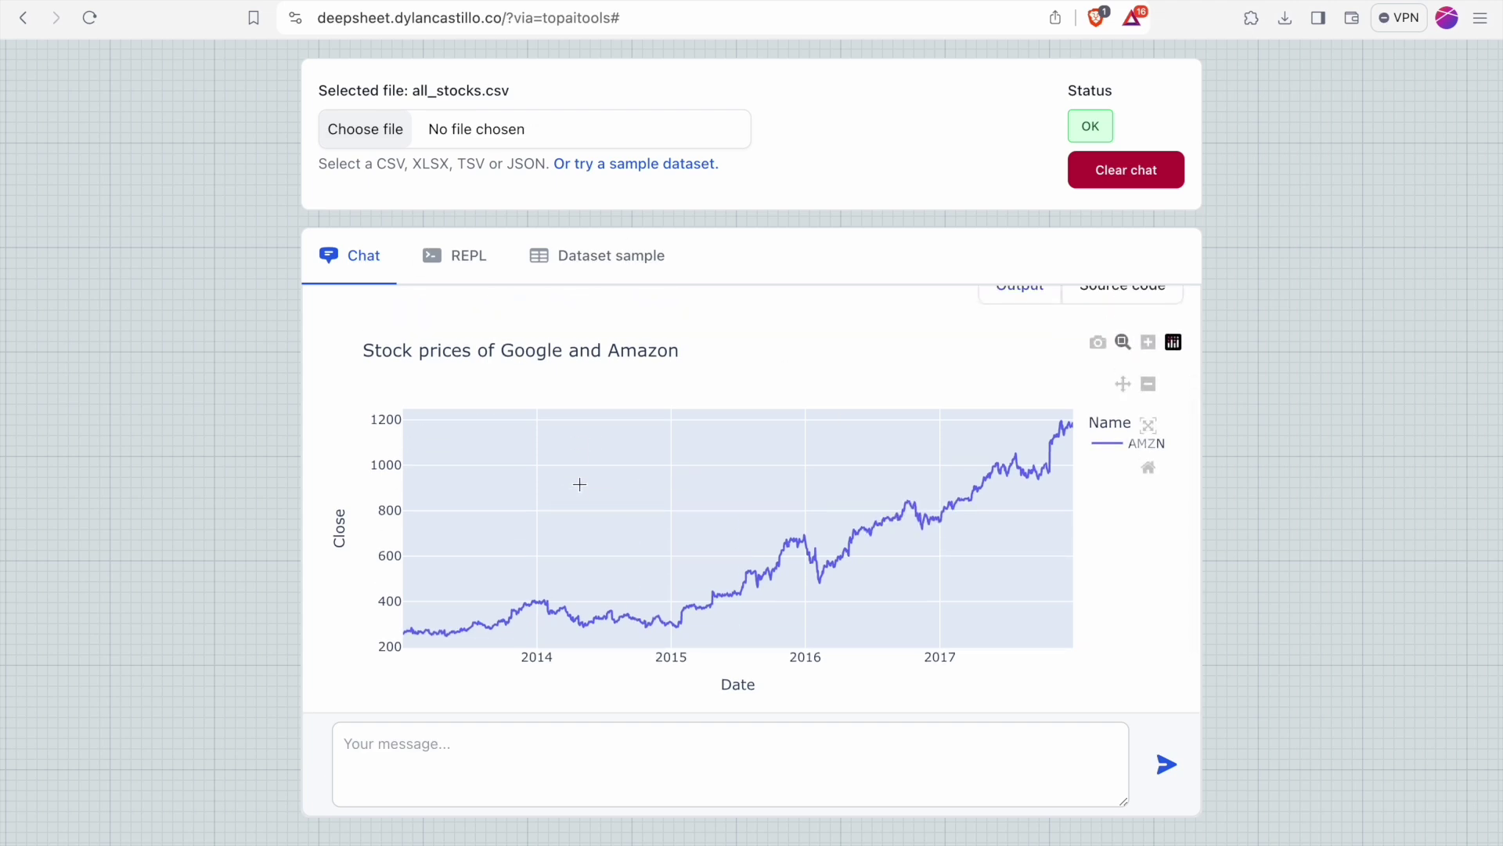
scroll(579, 484, up, 1)
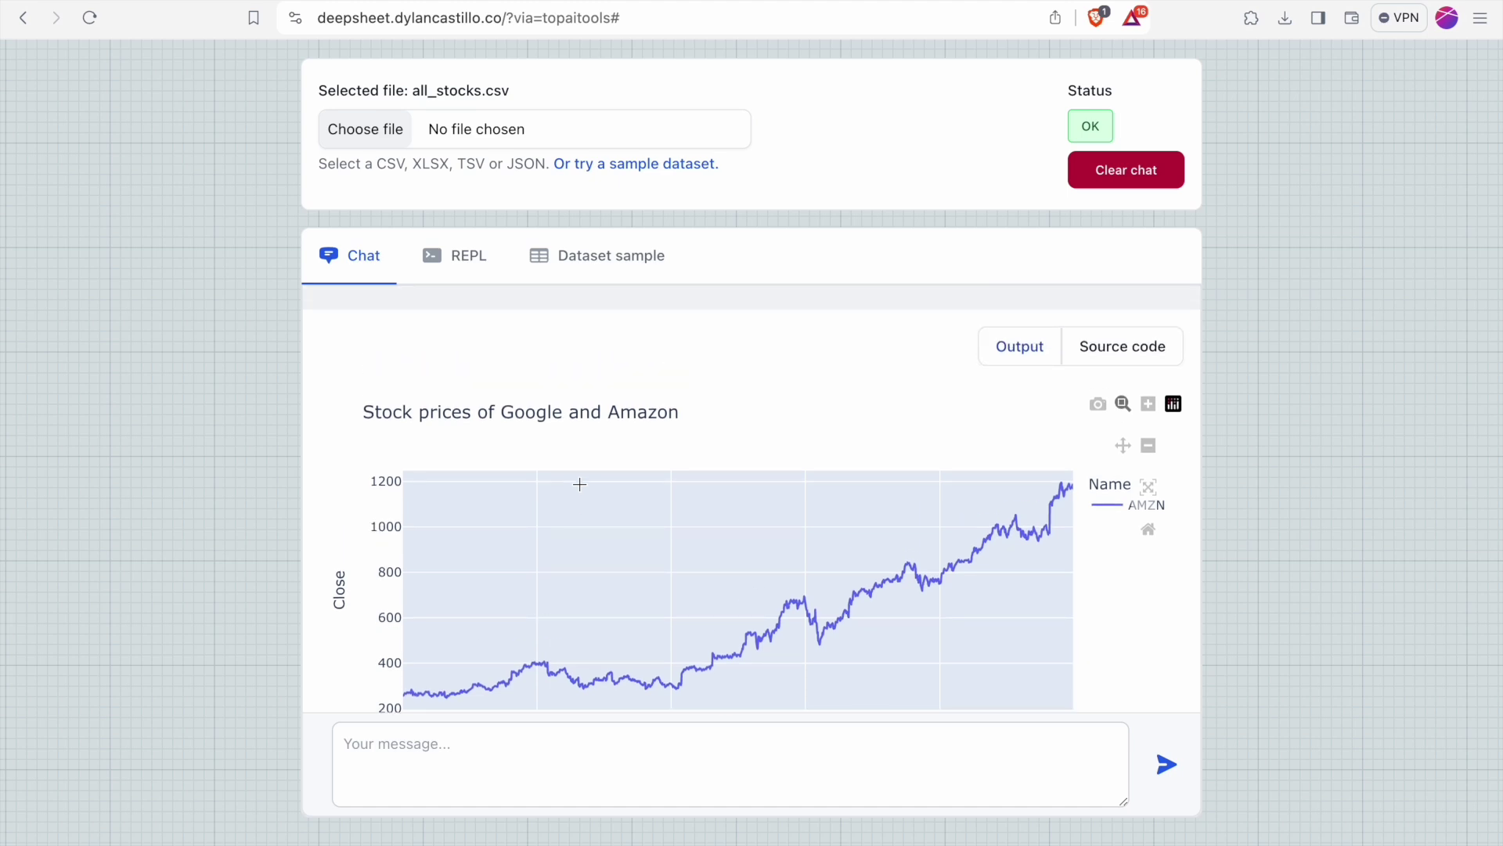
scroll(579, 484, down, 2)
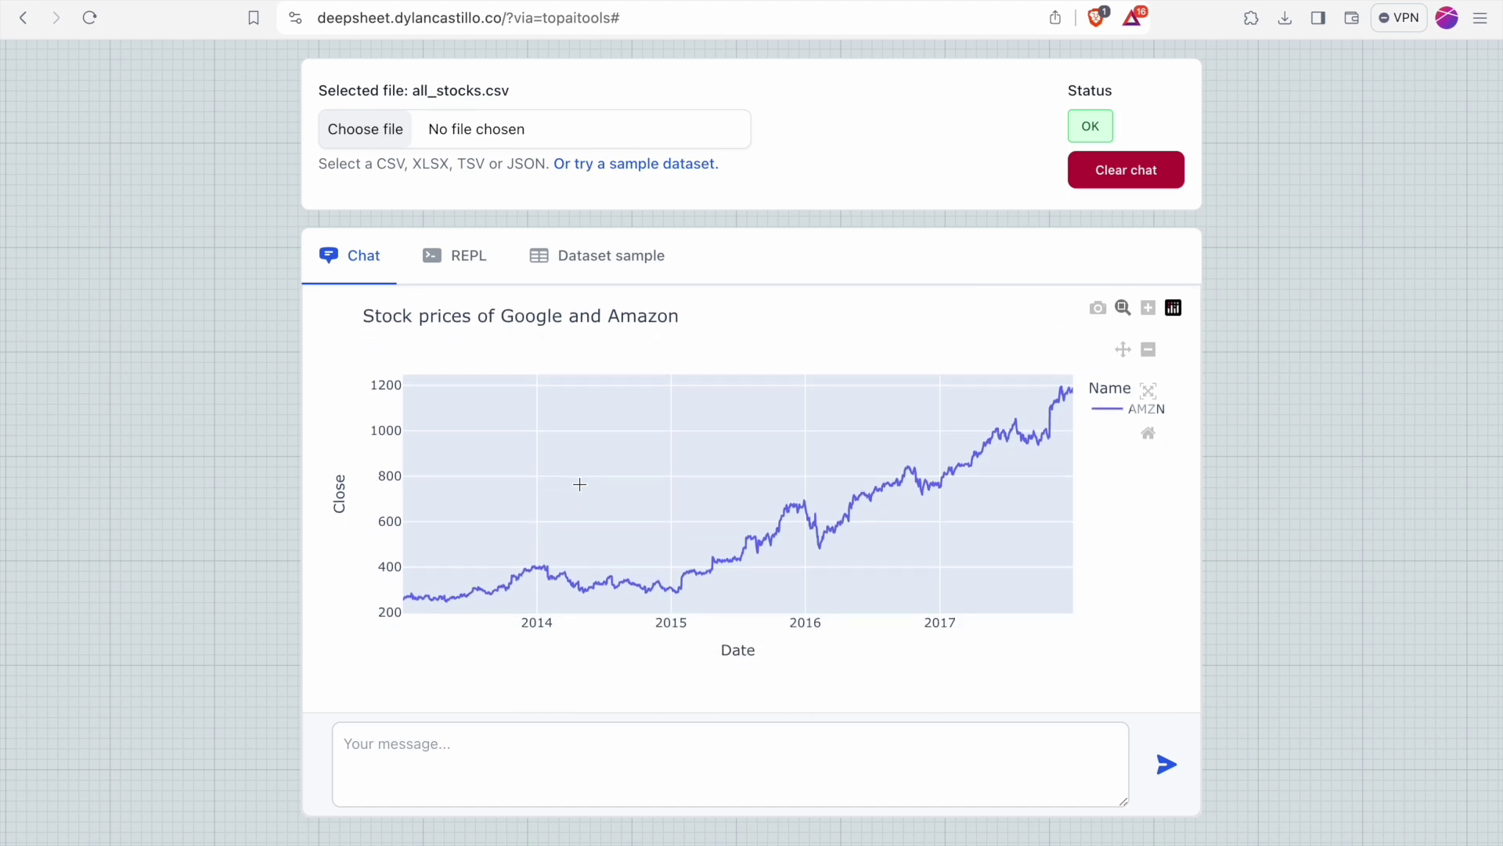
scroll(580, 484, down, 1)
scroll(579, 484, up, 4)
scroll(580, 485, down, 2)
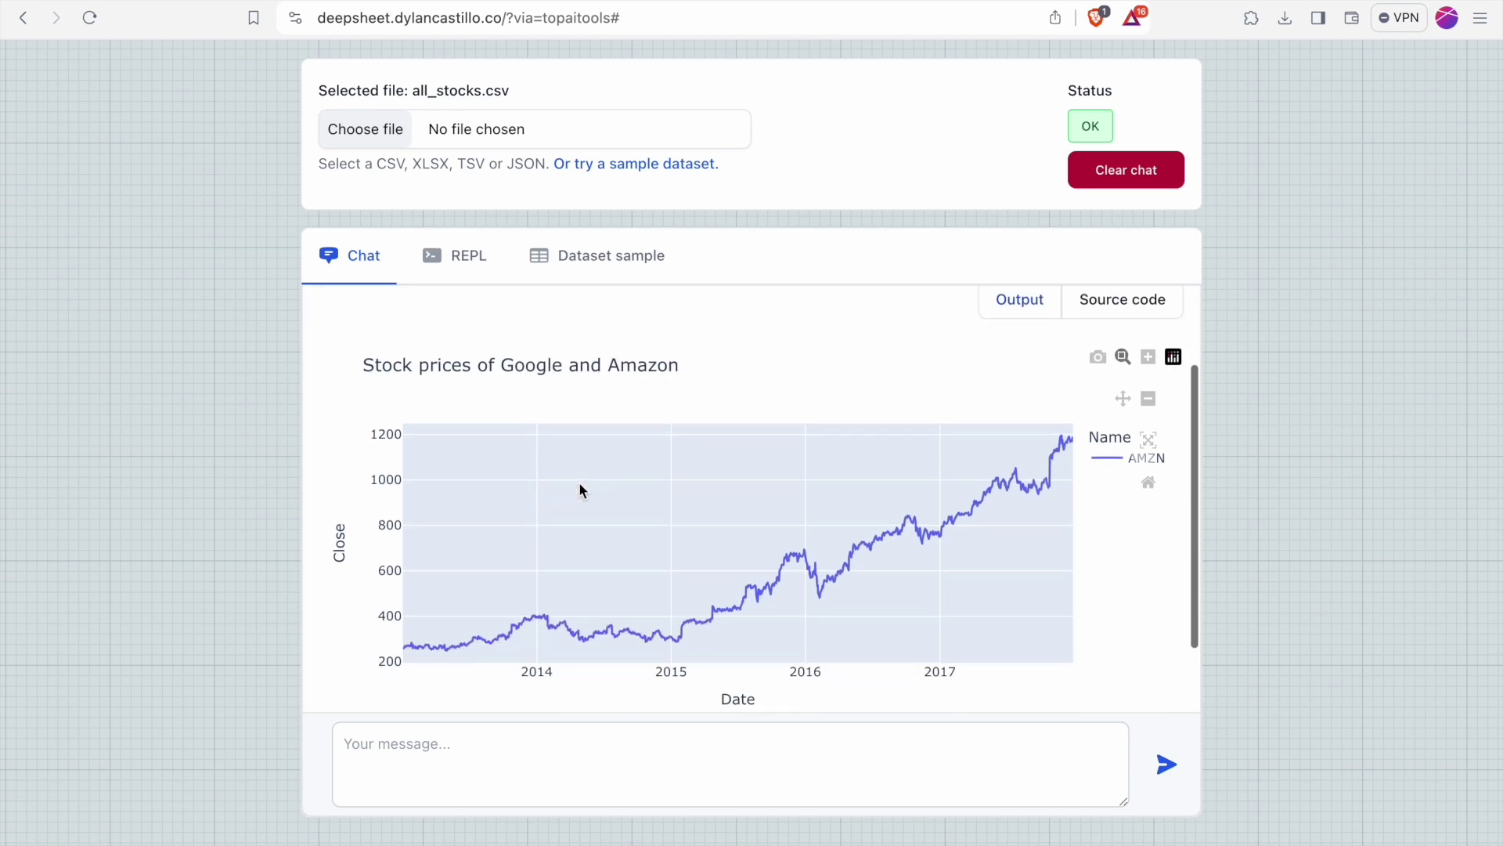
scroll(579, 484, down, 1)
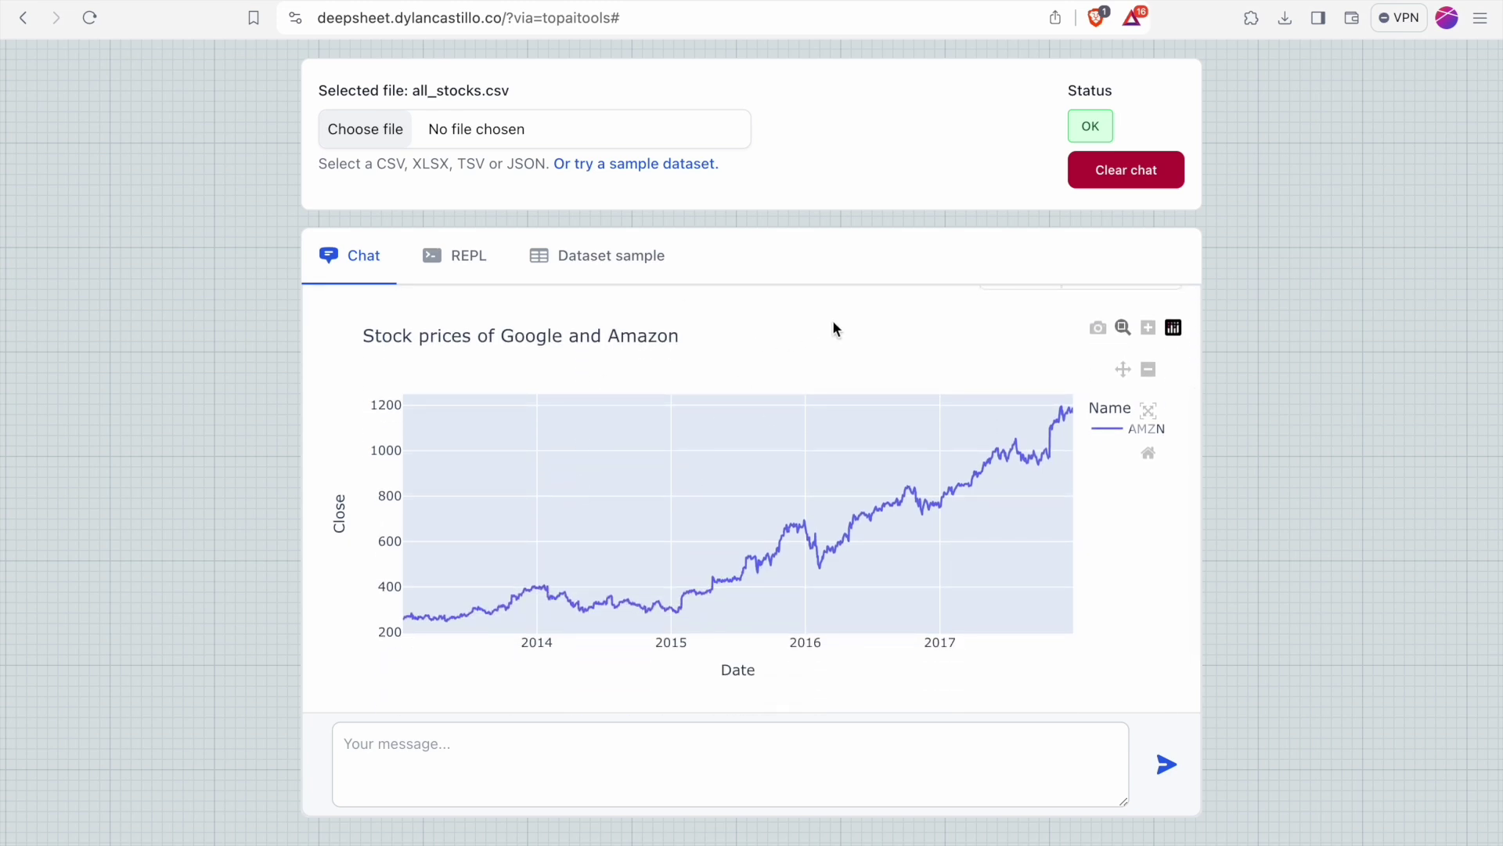
scroll(839, 349, up, 3)
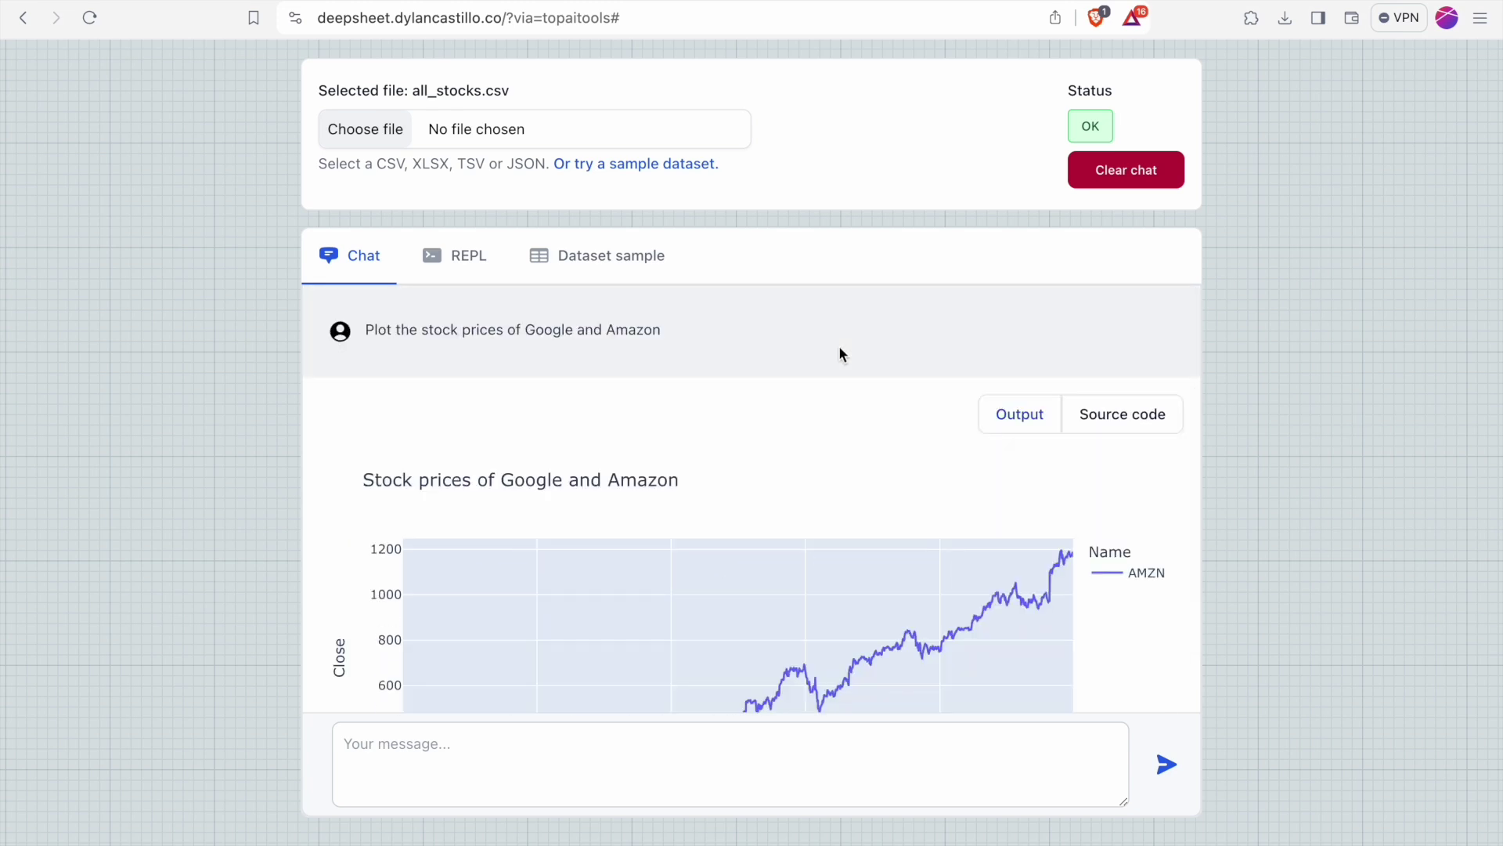